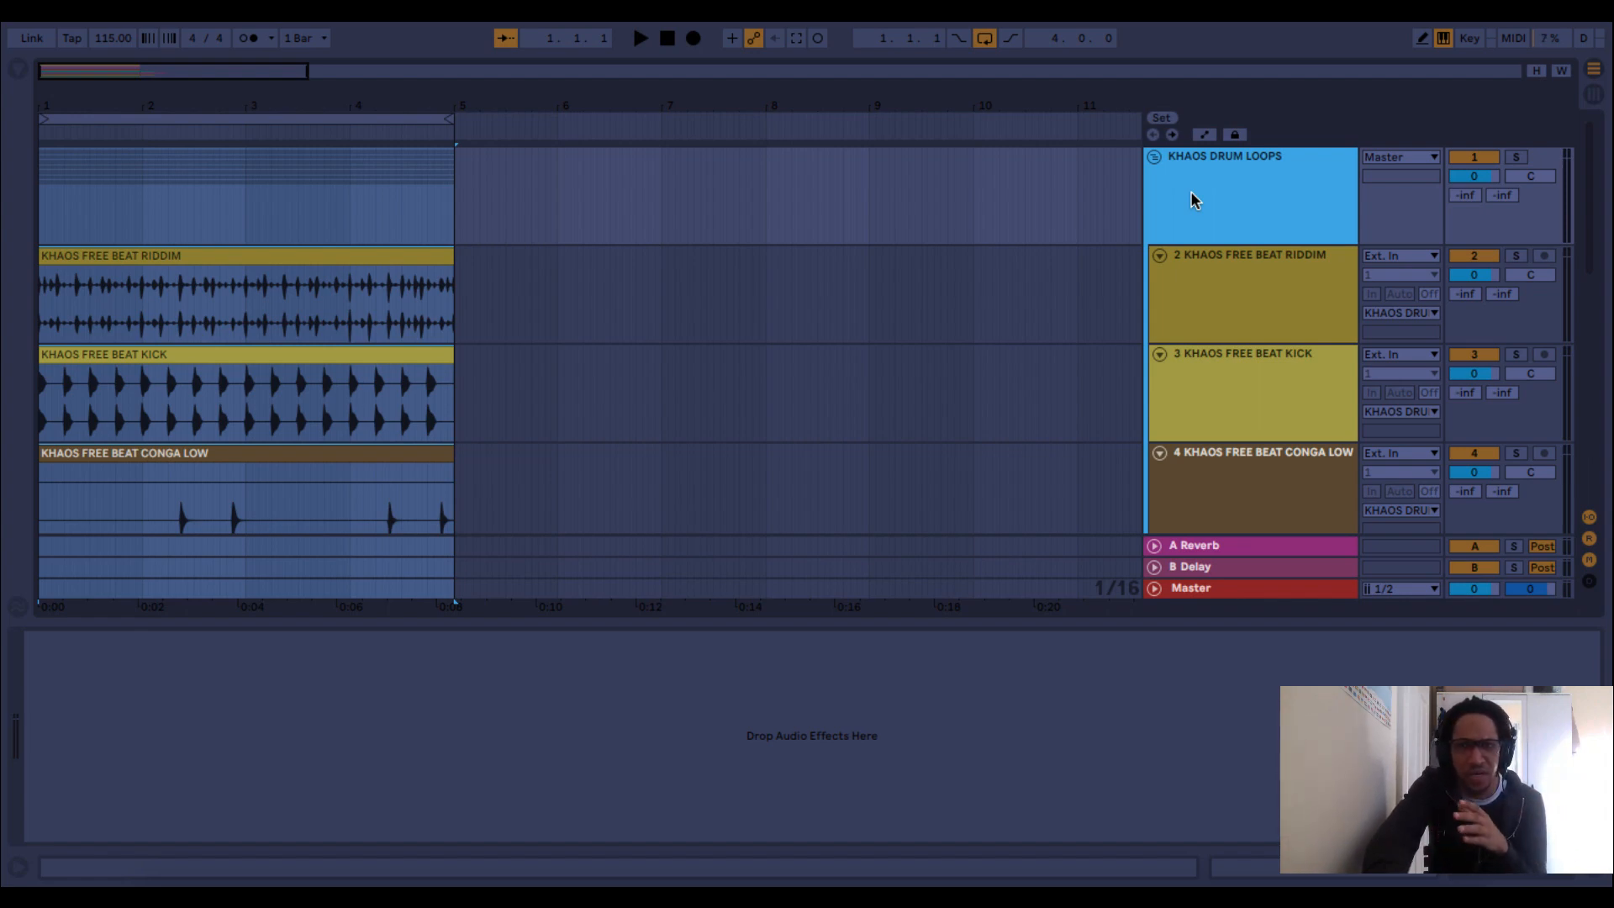
Look through the tracks of the KHAOS DRUM LOOPS group and collapse the group.
scroll(1193, 200, "down", 2)
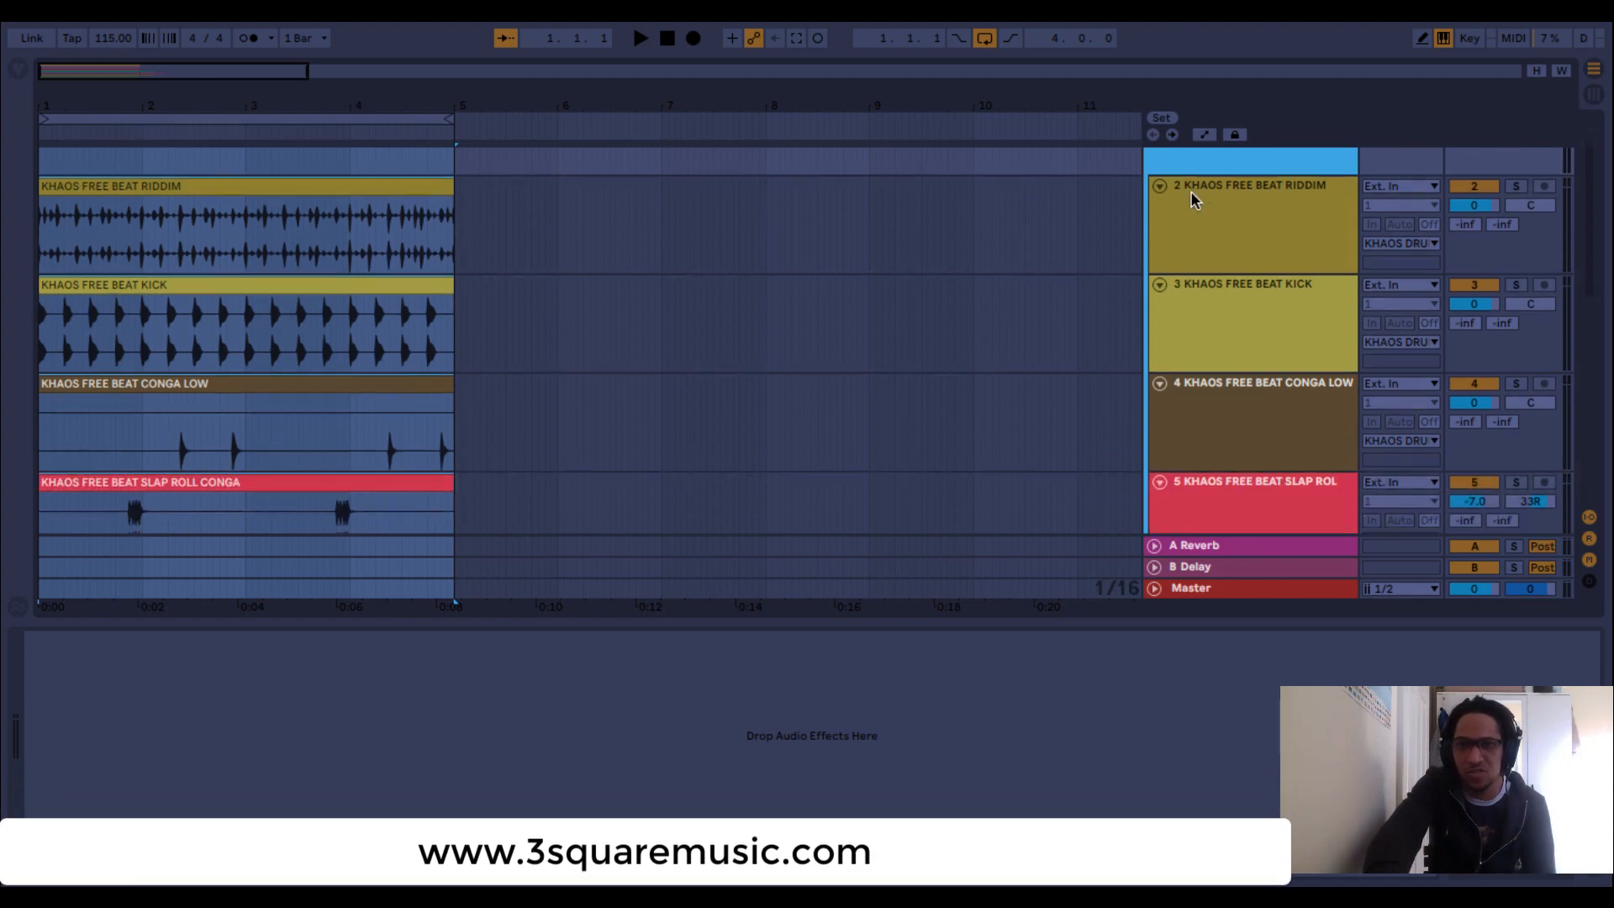
scroll(1193, 200, "up", 2)
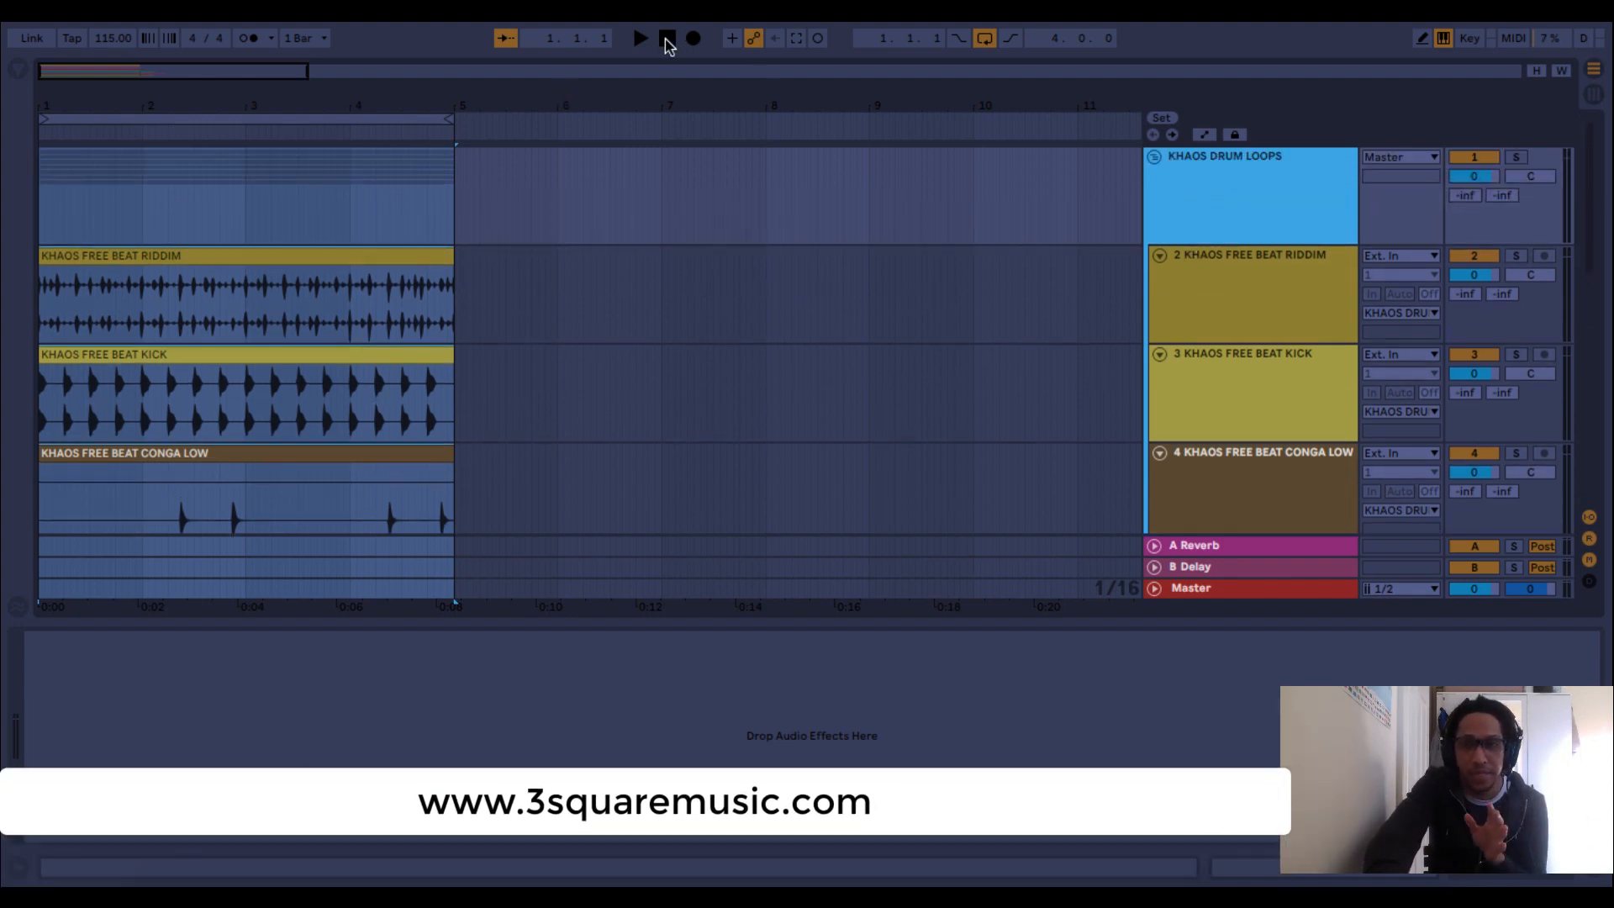
left_click(670, 41)
left_click(1154, 158)
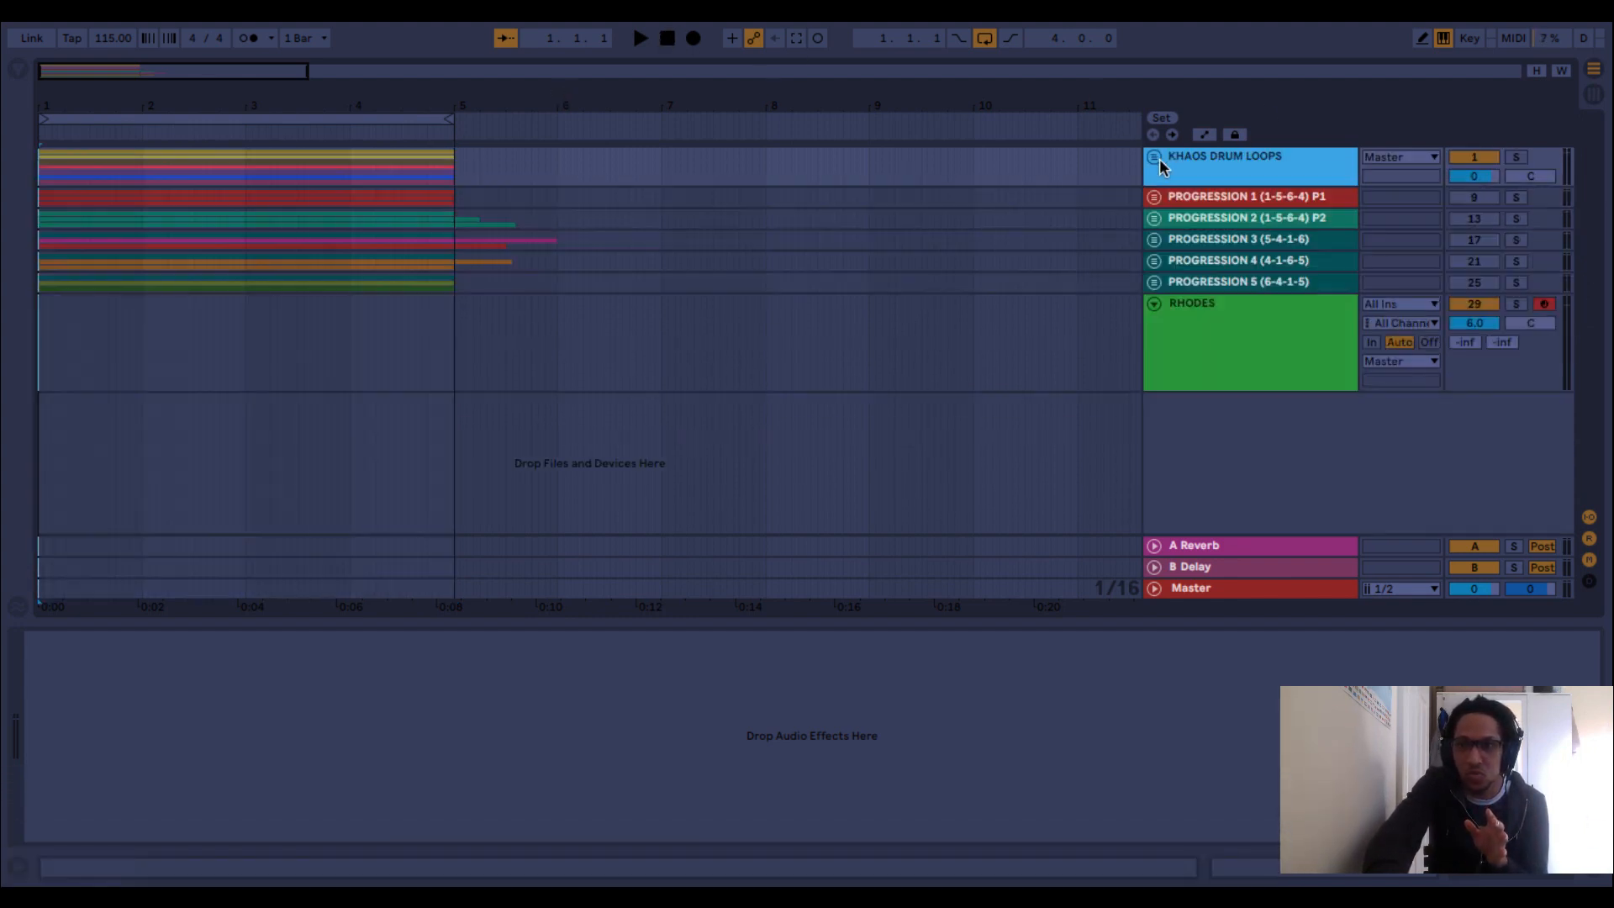
Play back the drum loops on their own, and select the RHODES track to bring up its FM8 instrument.
key("space")
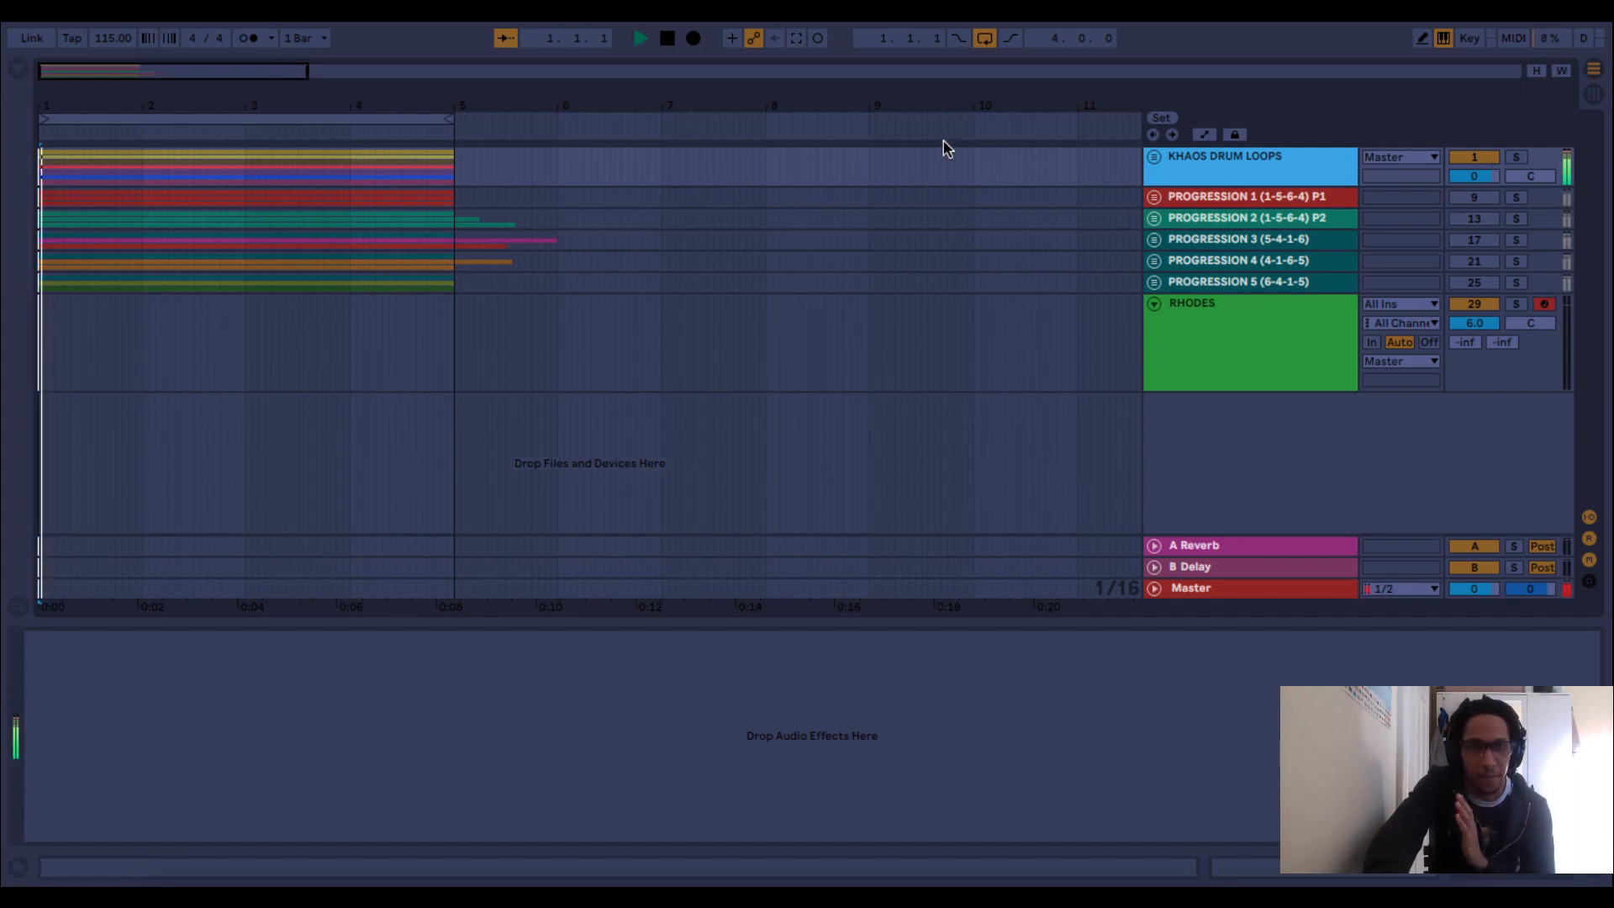
key("space")
left_click(1233, 352)
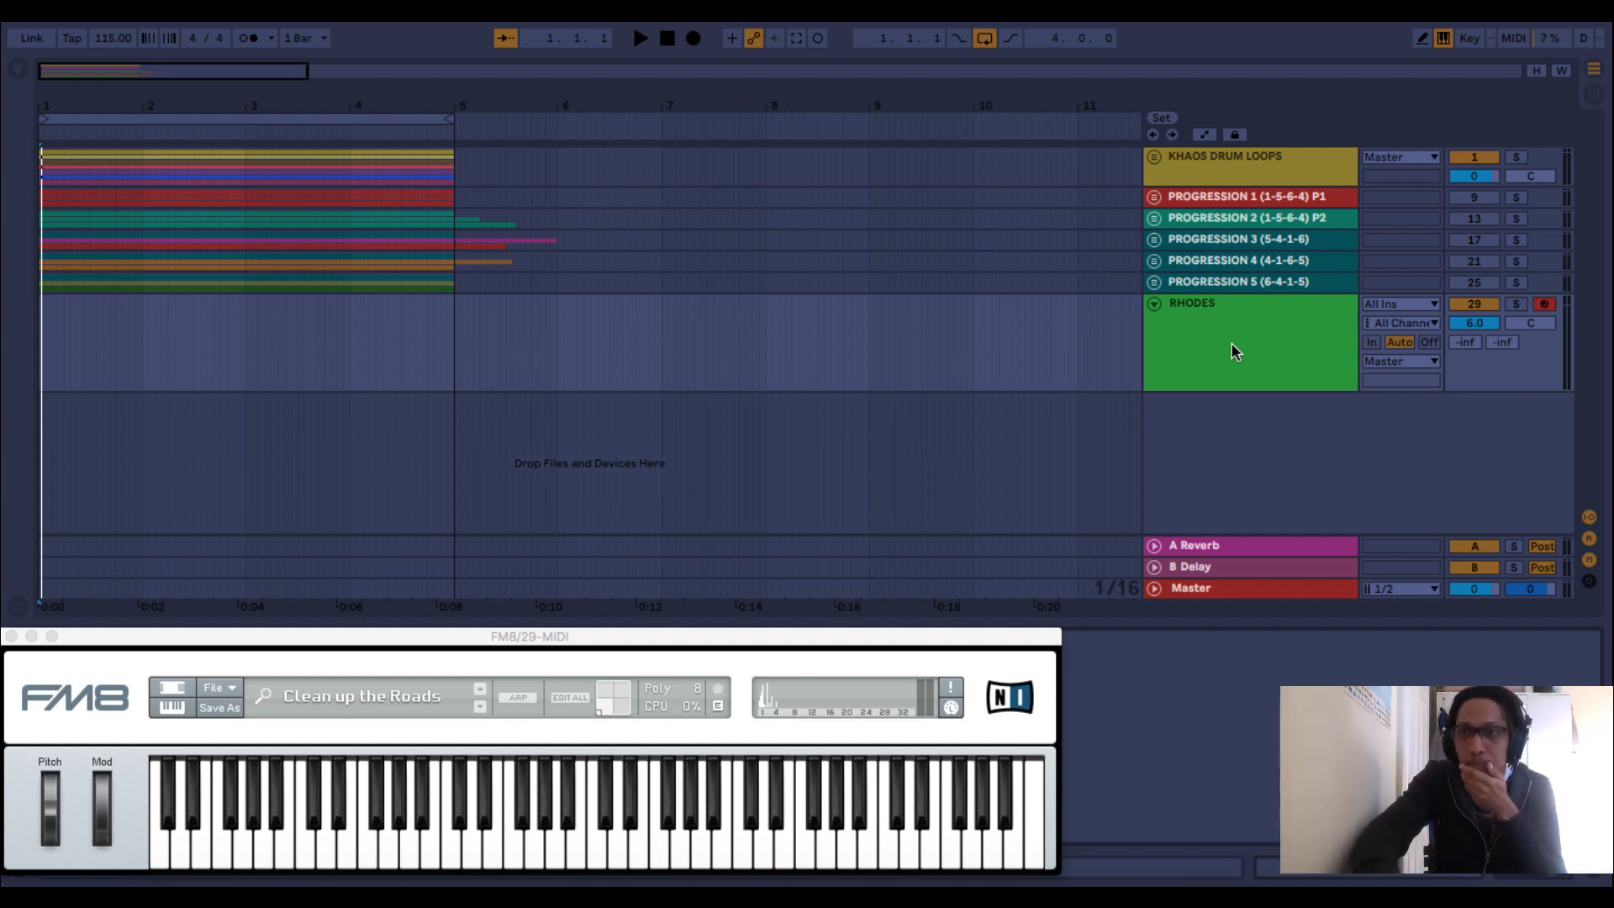
Unmute the PROGRESSION 1 (1-5-6-4) P1 group, fold it back up and play it together with the drums.
left_click(1155, 198)
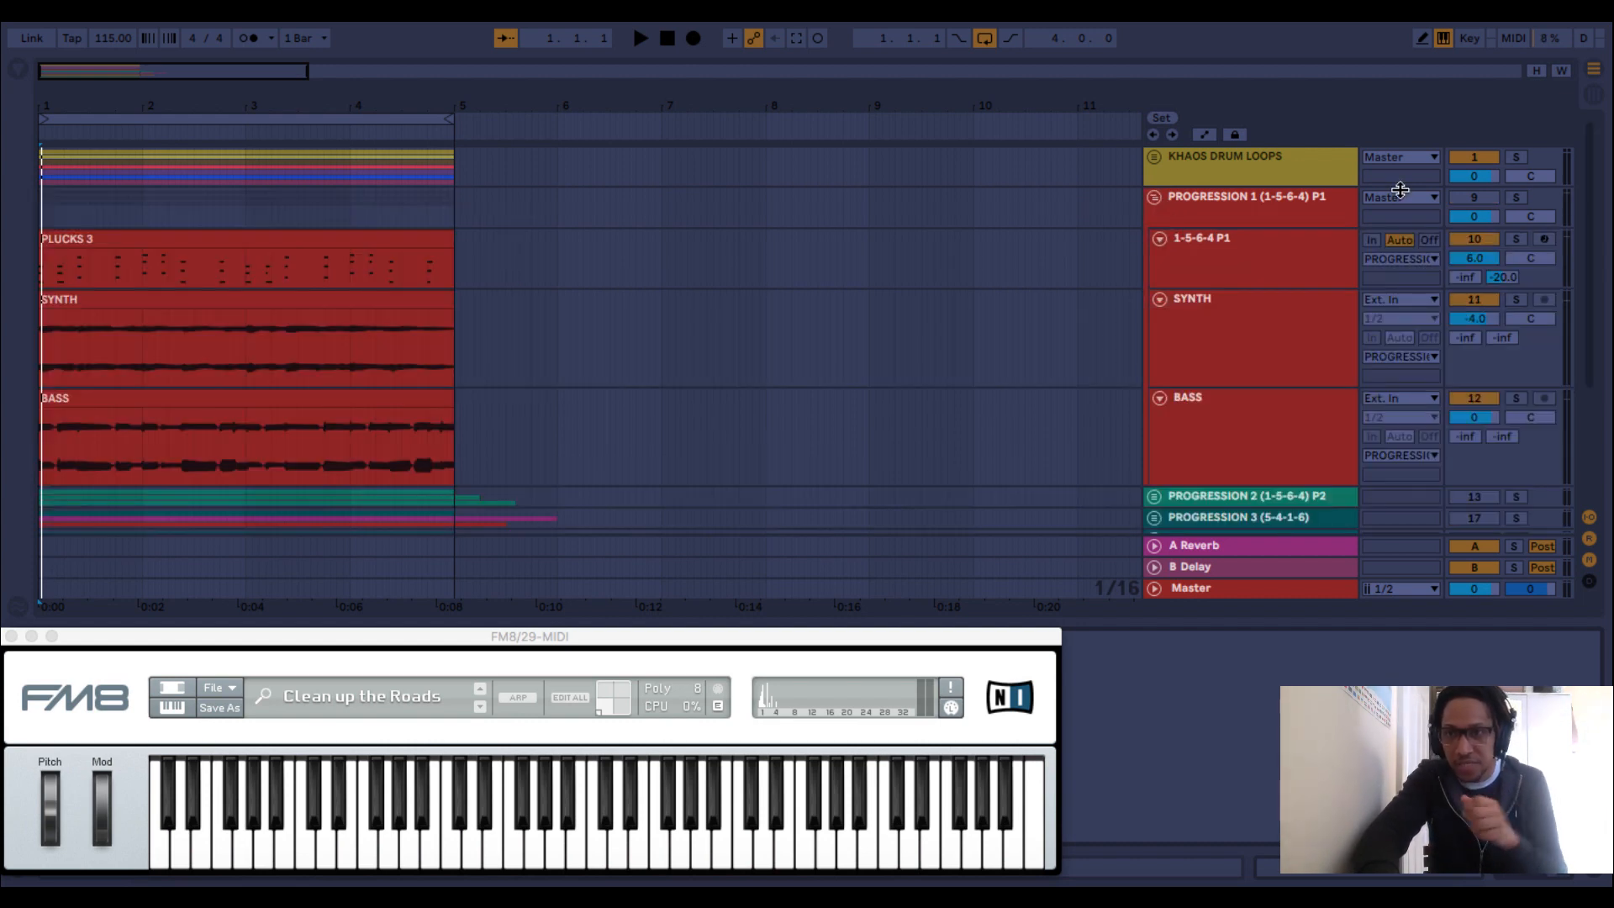
left_click(1472, 198)
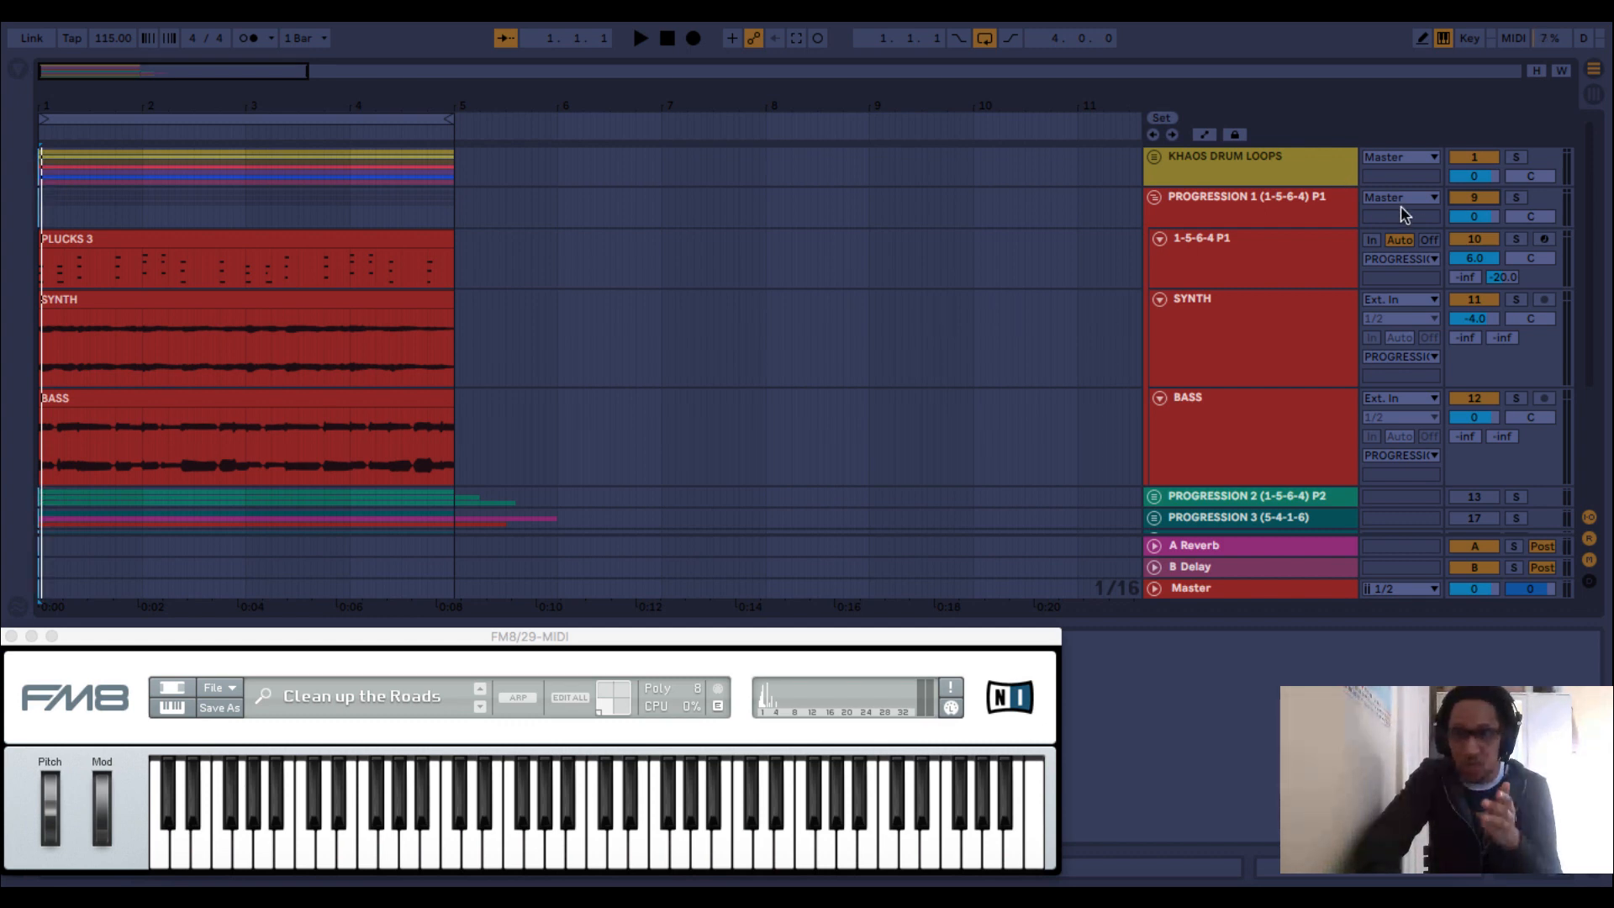
left_click(1153, 198)
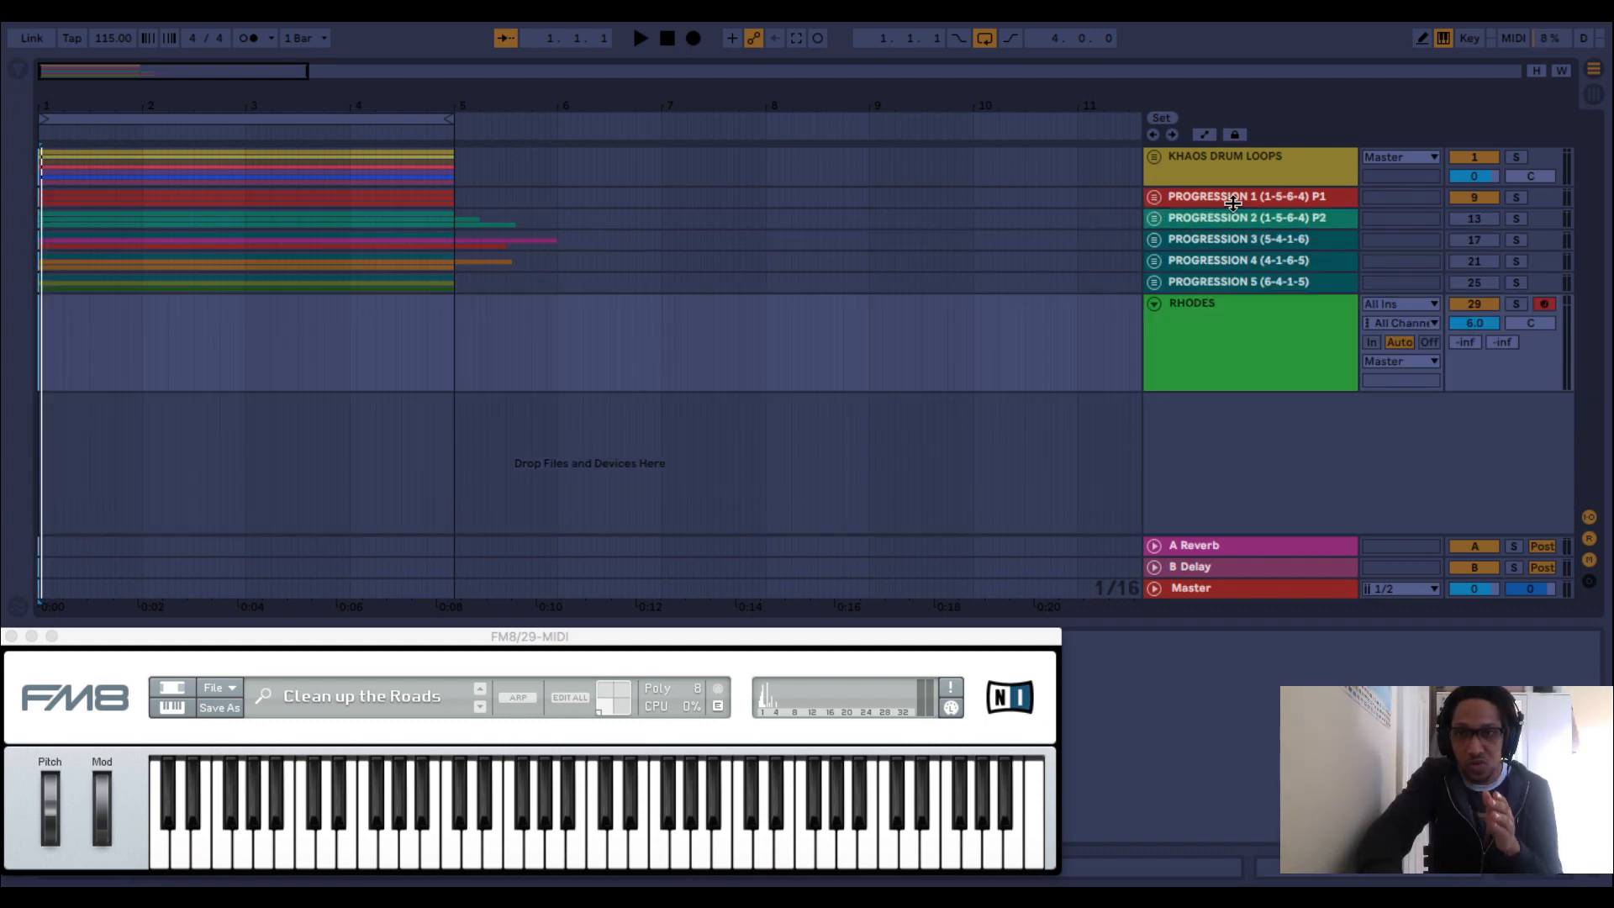
key("space")
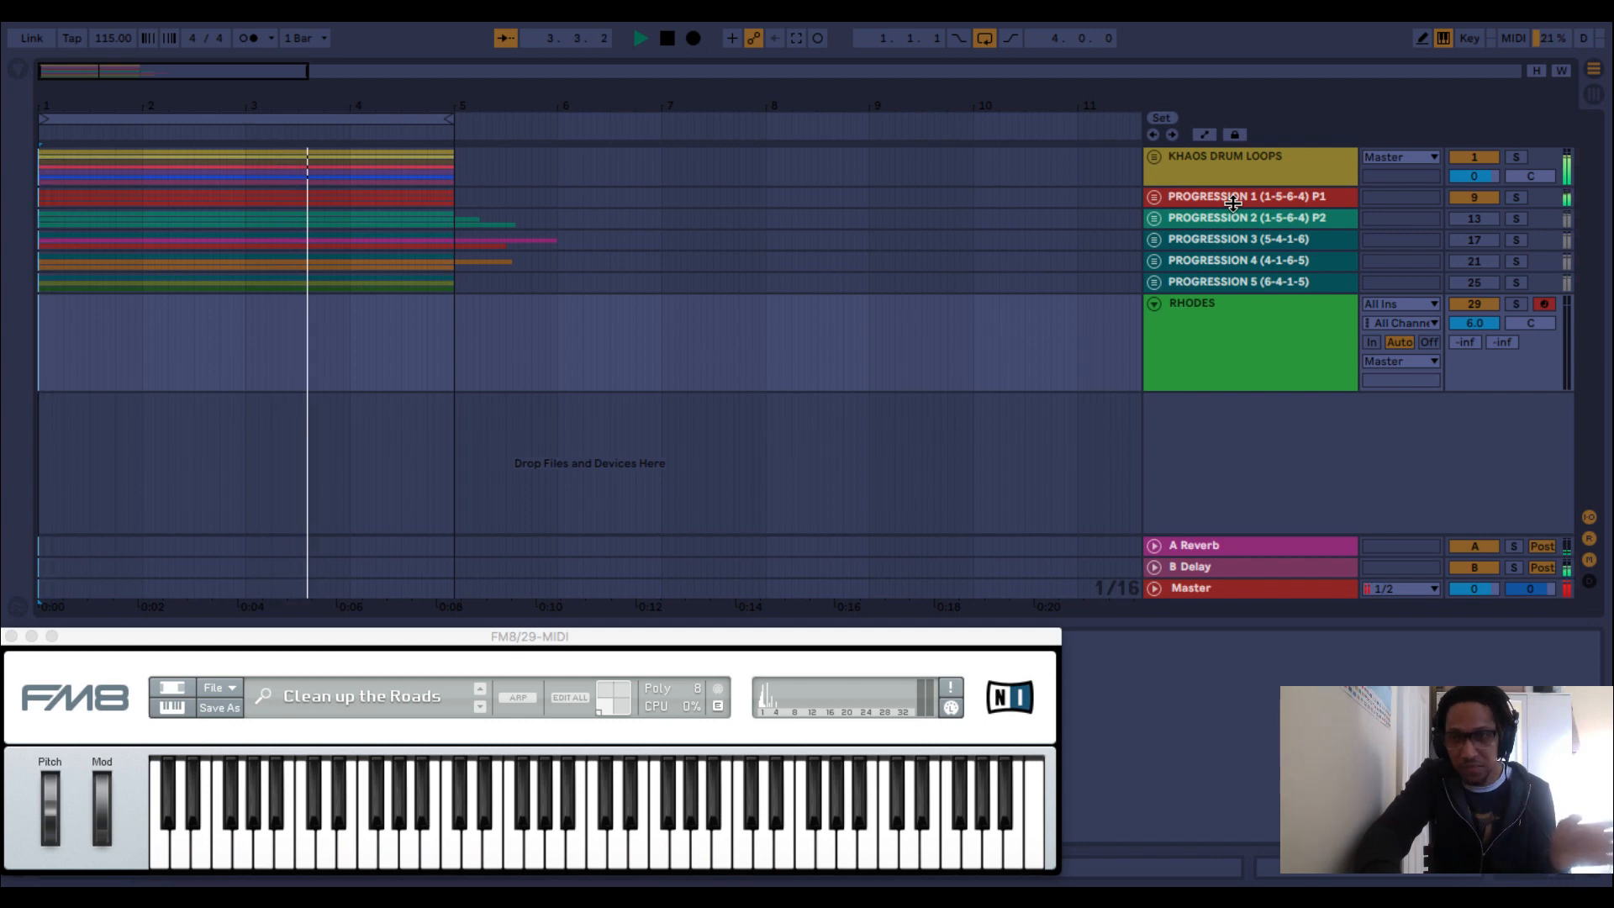
Expand the PROGRESSION 1 group and solo its 1-5-6-4 P1 plucks track to listen to it alone.
left_click(1154, 198)
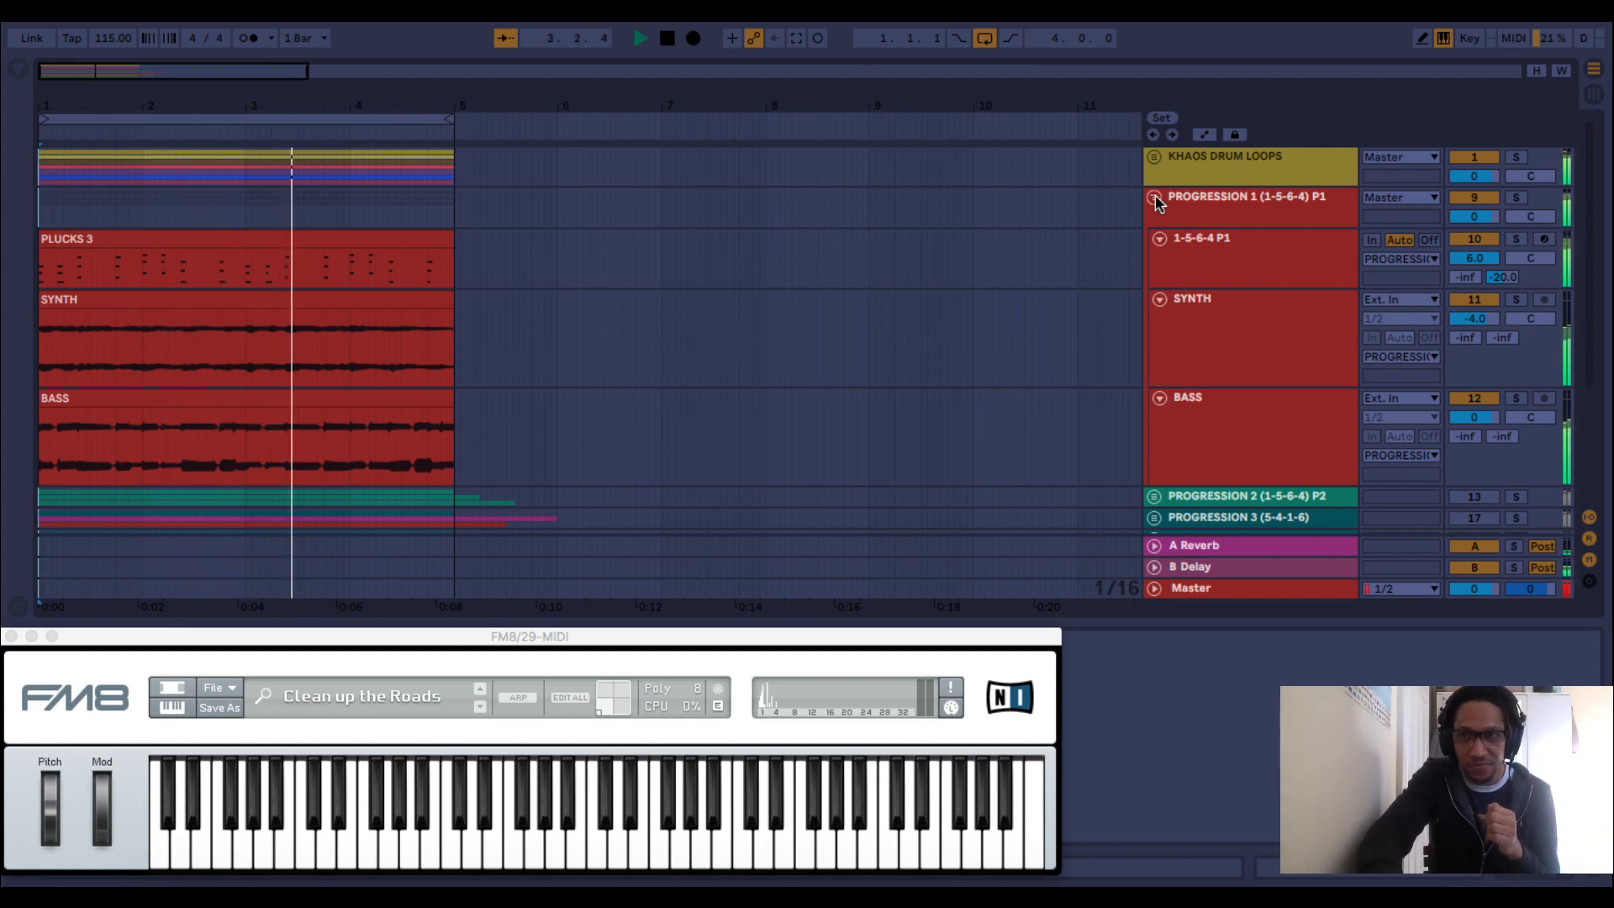
left_click(1517, 240)
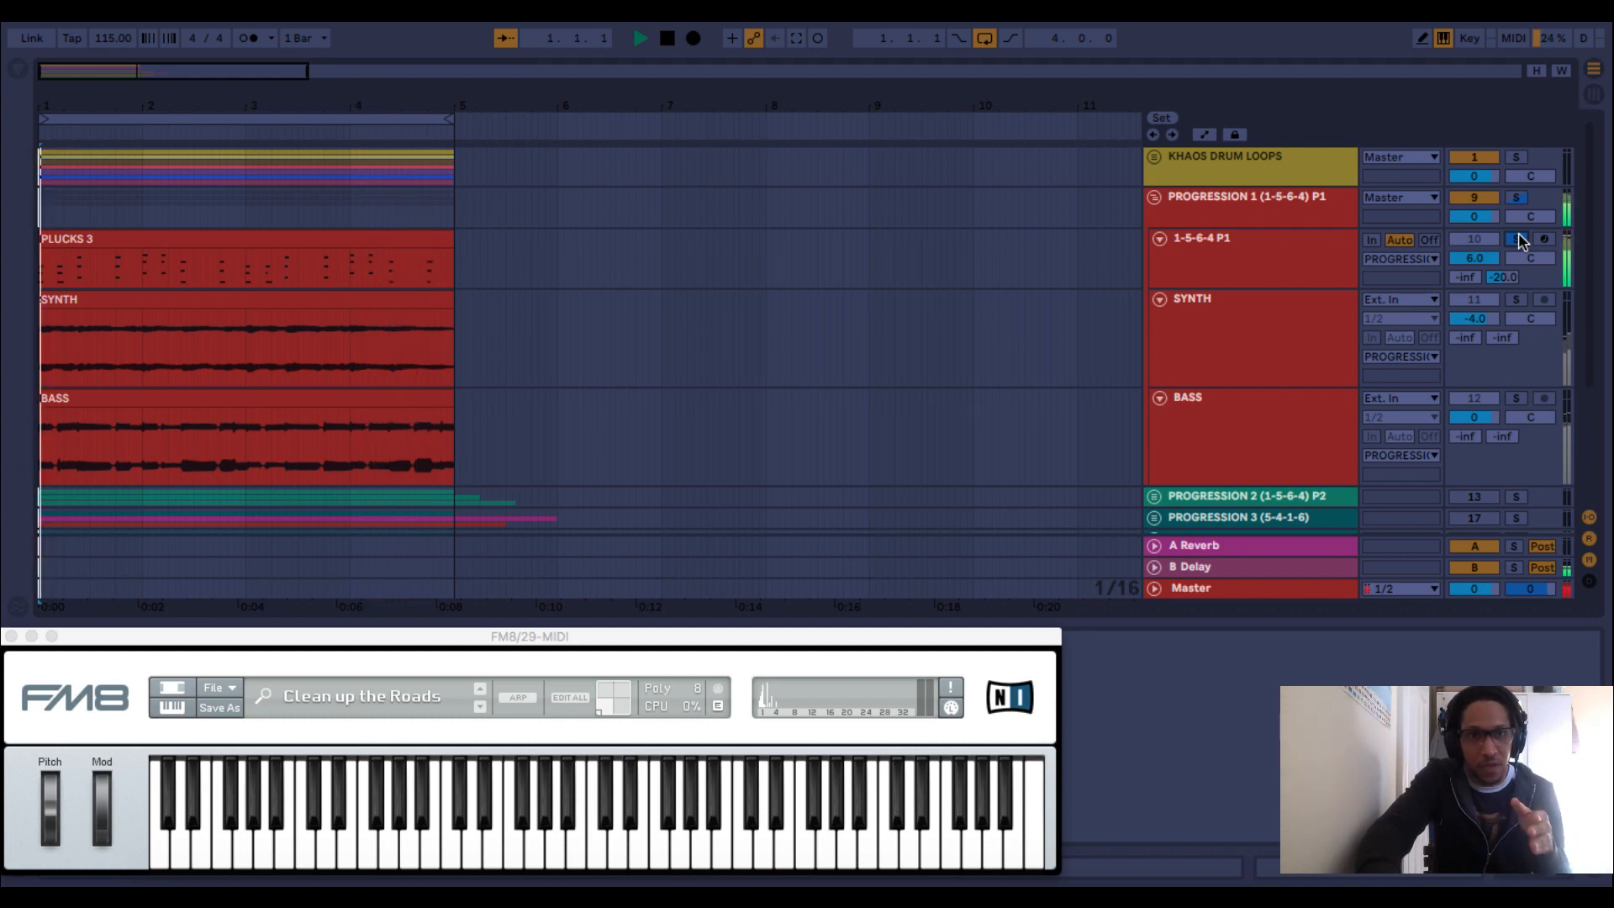
key("space")
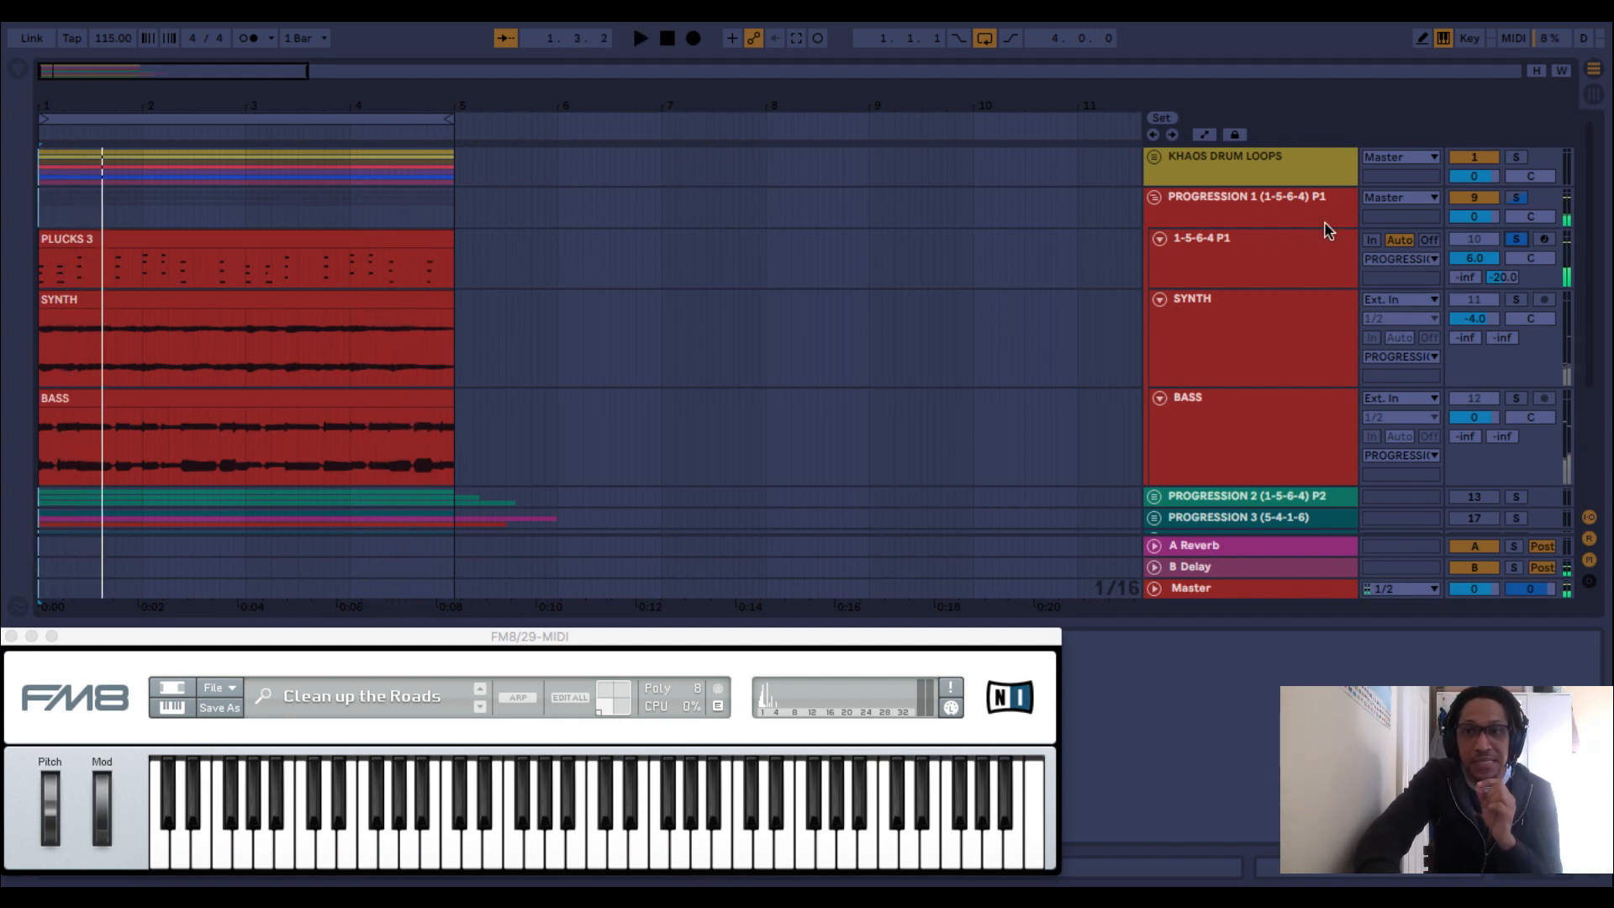
Collapse the PROGRESSION 1 group, mute it with its solo cleared, and unmute PROGRESSION 2 (1-5-6-4) P2.
left_click(1159, 240)
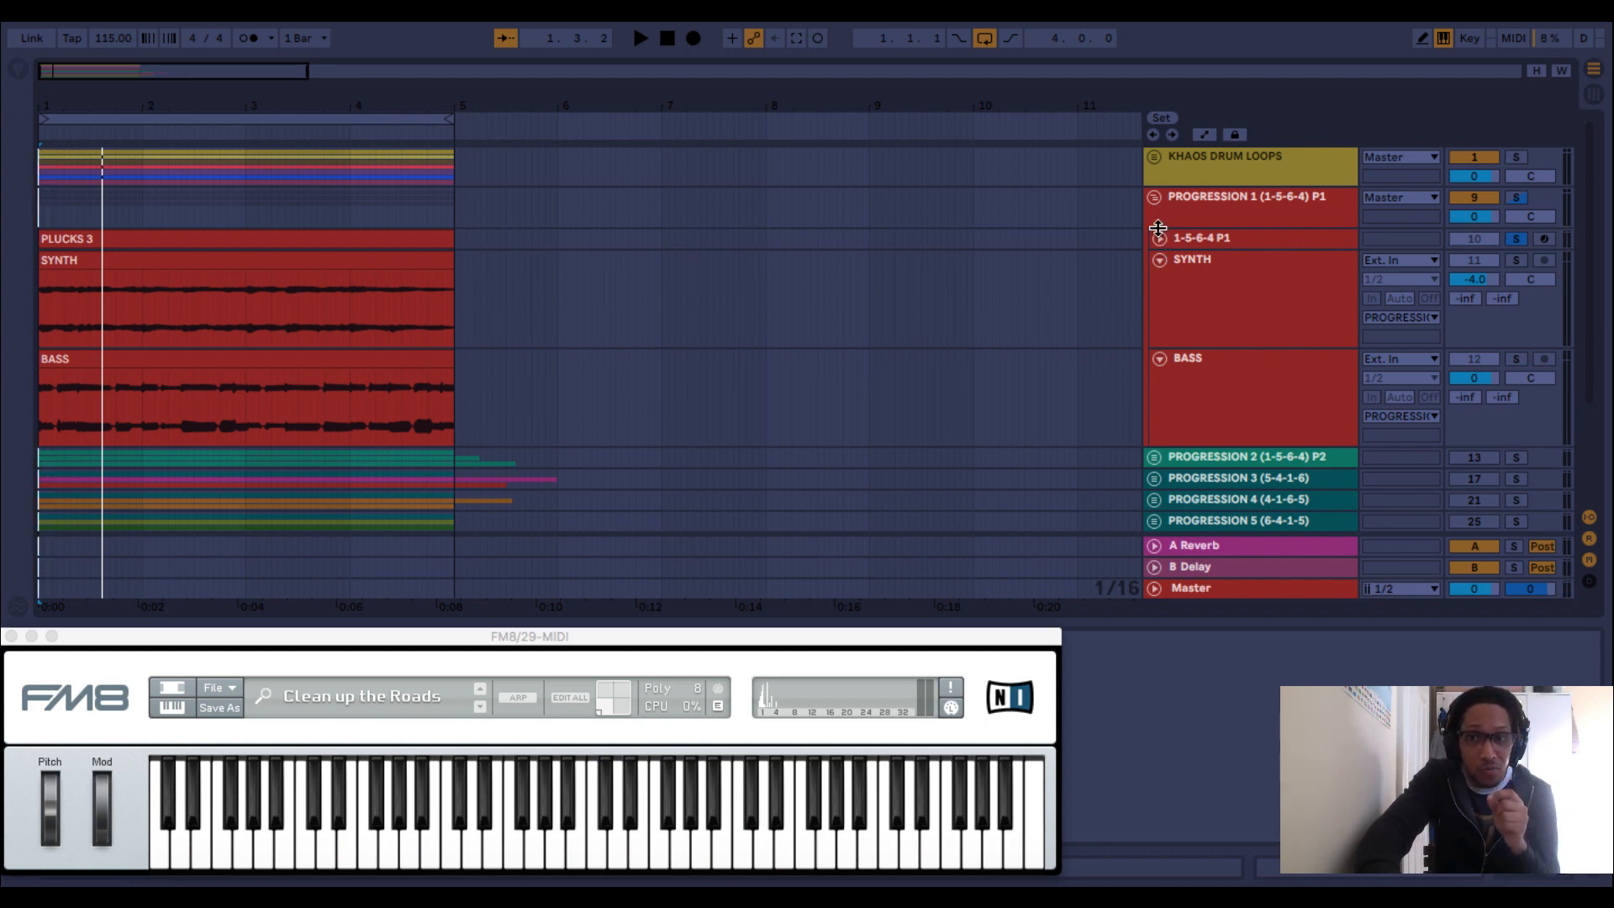
left_click(1154, 199)
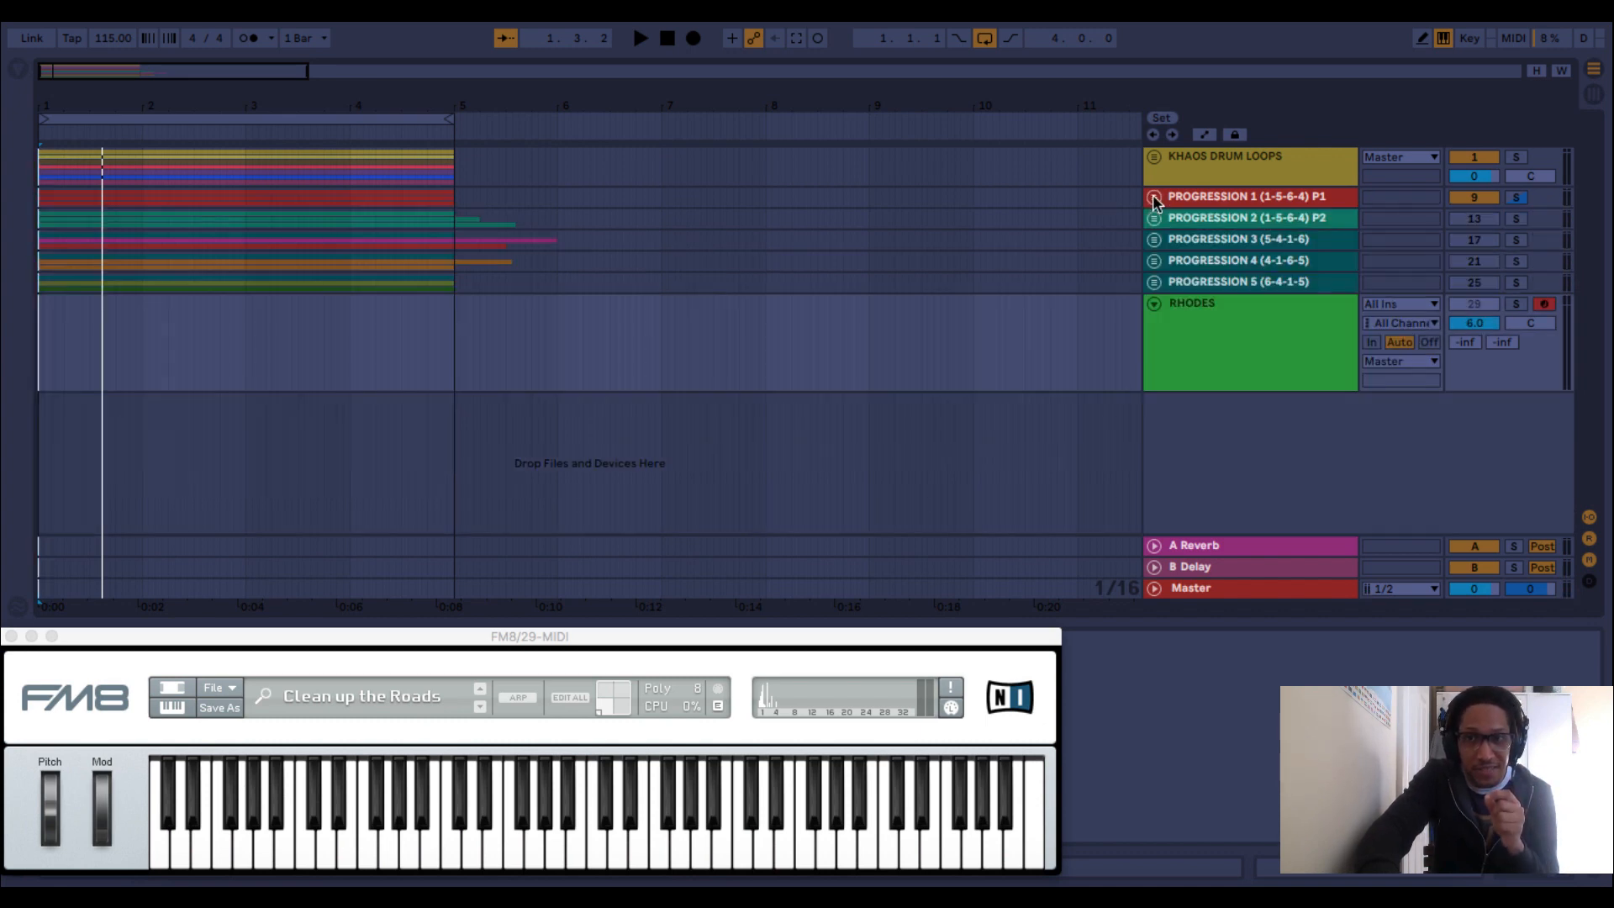
left_click(1475, 221)
left_click(1479, 200)
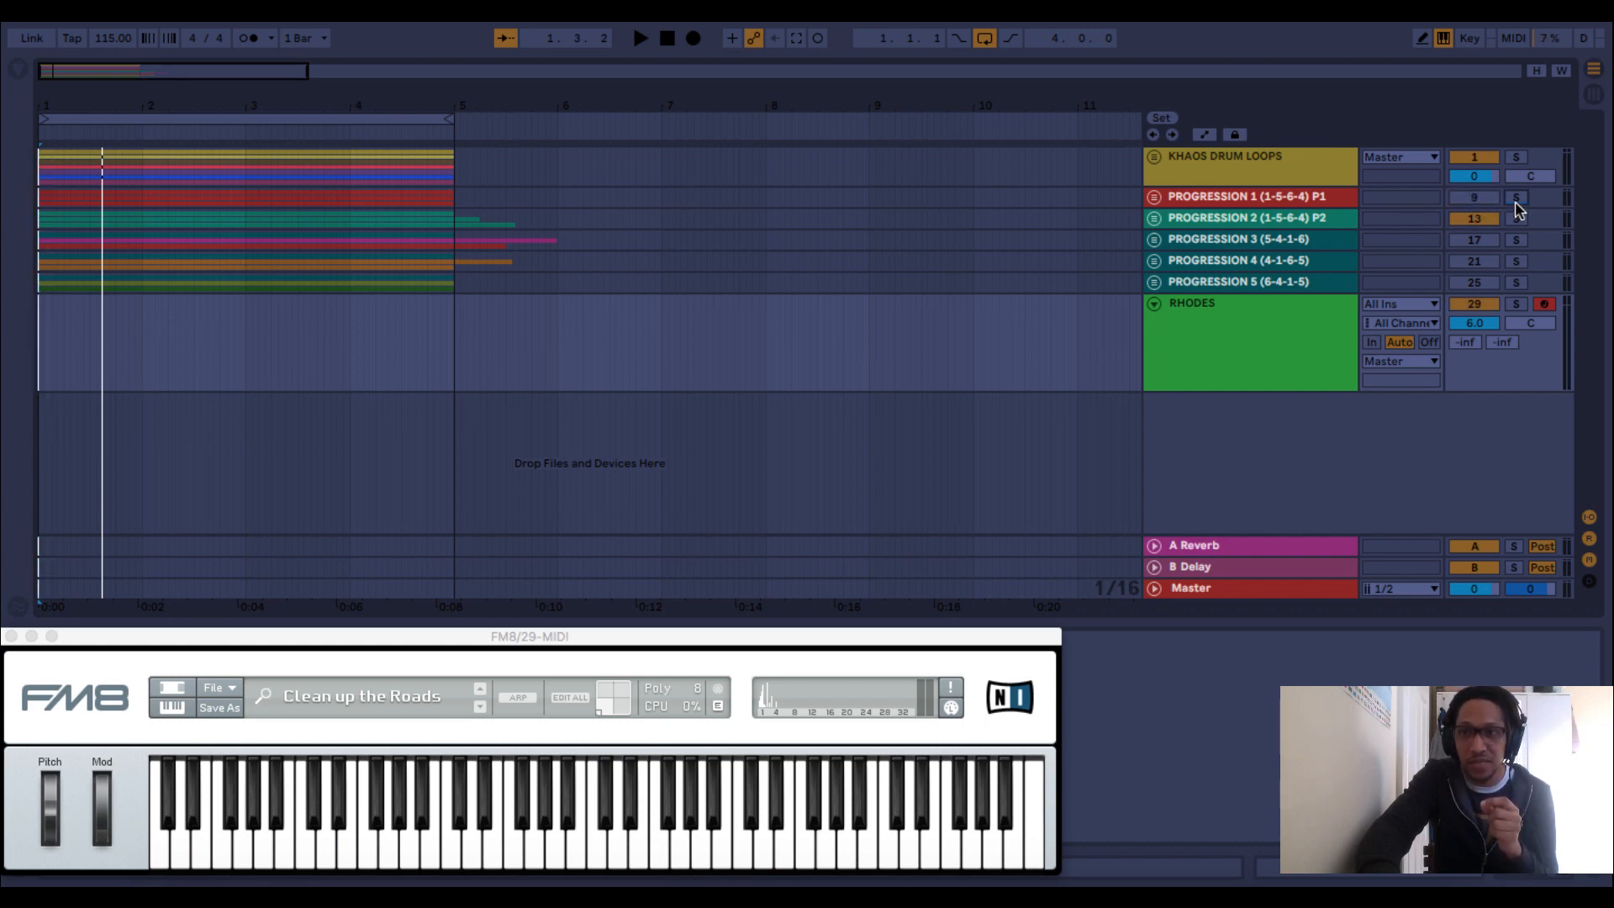
Play back PROGRESSION 2 with the drums and briefly expand the group to inspect its plucks, synth and bass tracks.
key("space")
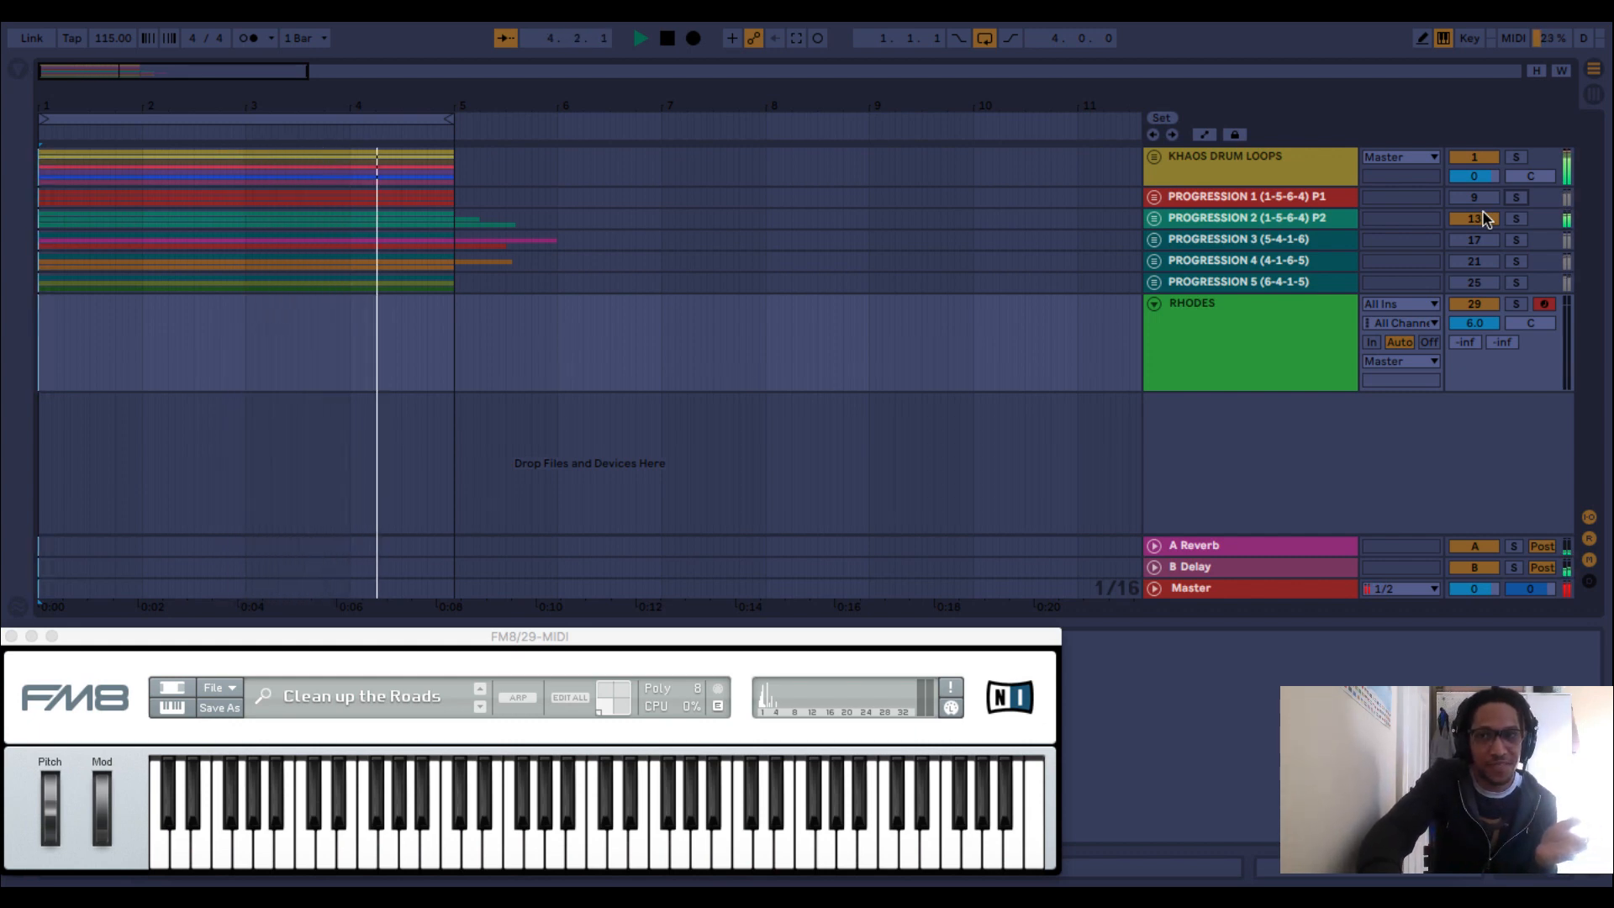
key("space")
left_click(1154, 219)
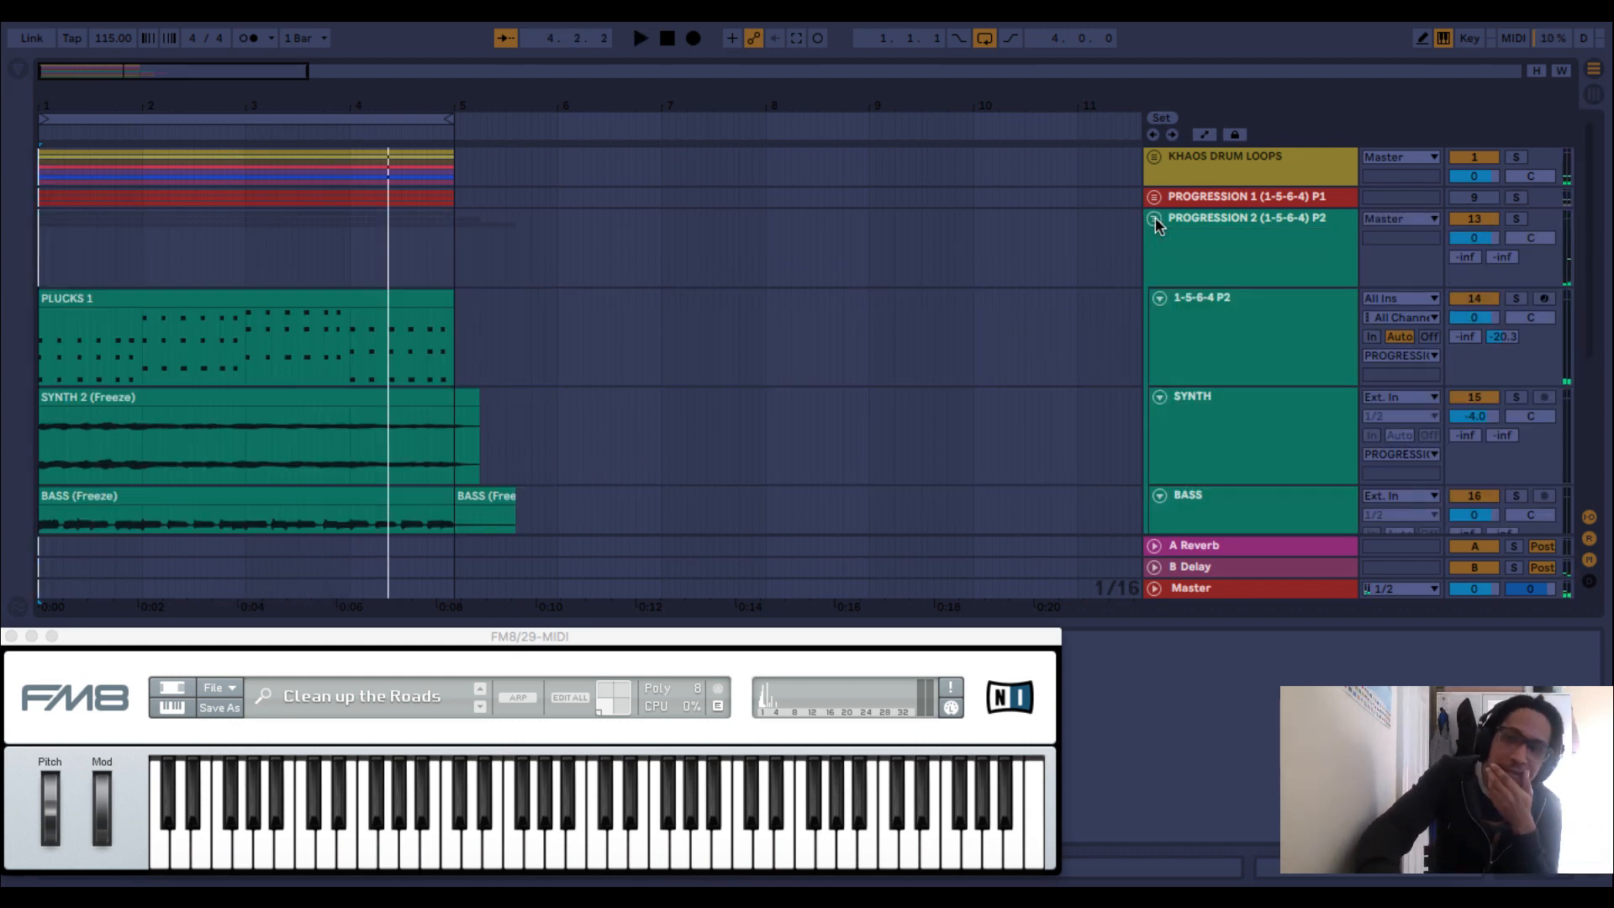
left_click(1155, 220)
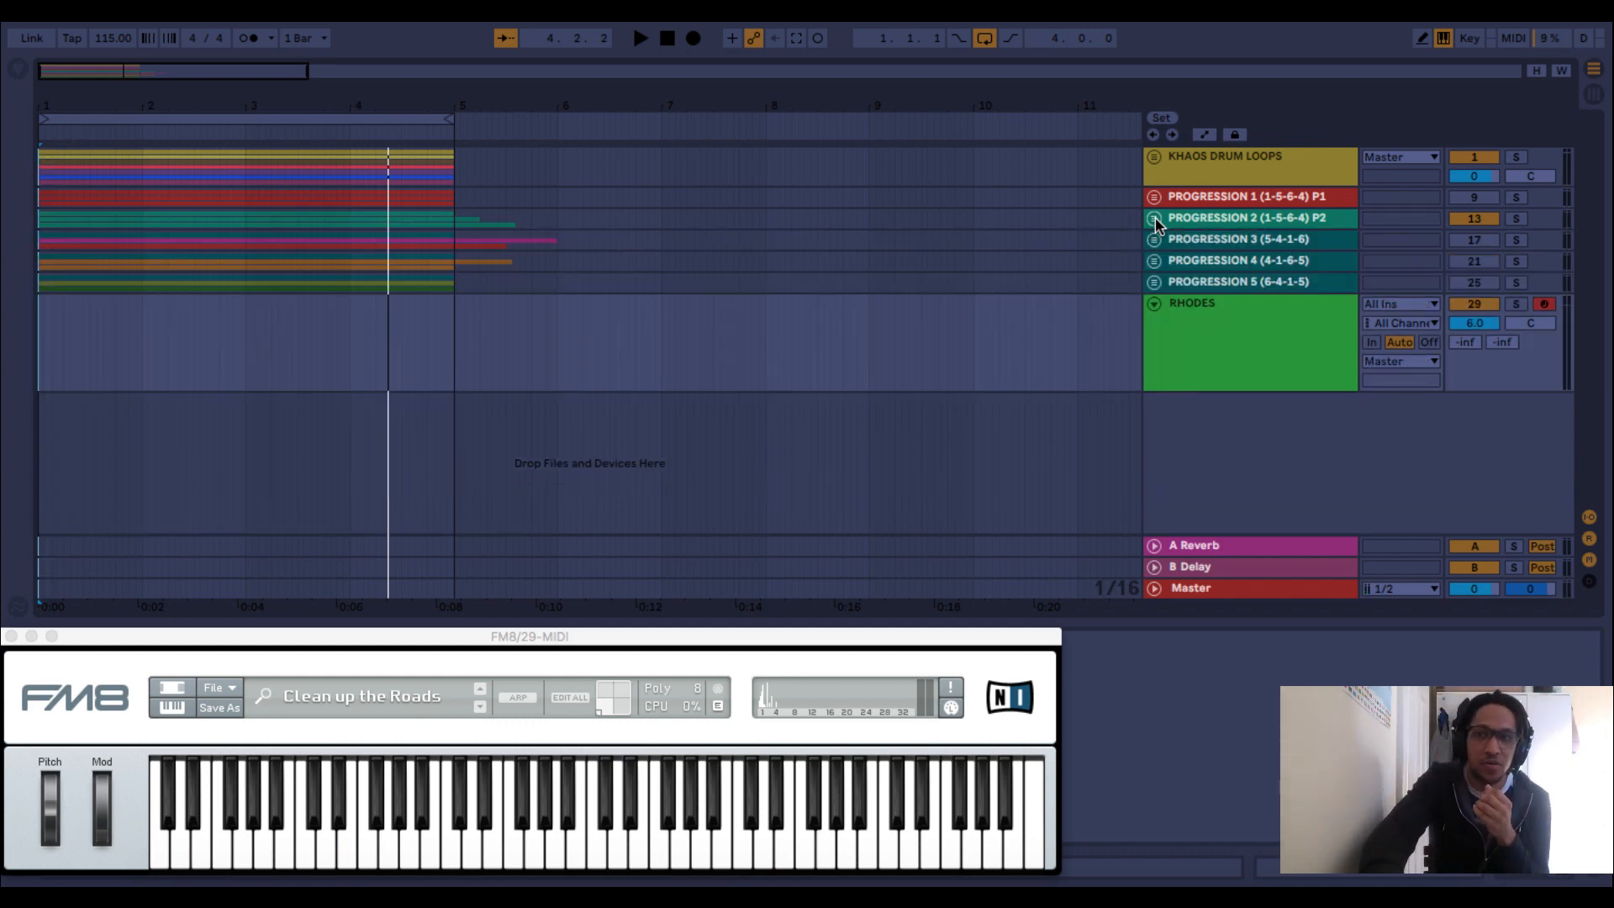
Switch from PROGRESSION 2 to PROGRESSION 3 (5-4-1-6) using the group mutes, and audition it with its tracks expanded.
left_click(1484, 220)
left_click(1475, 243)
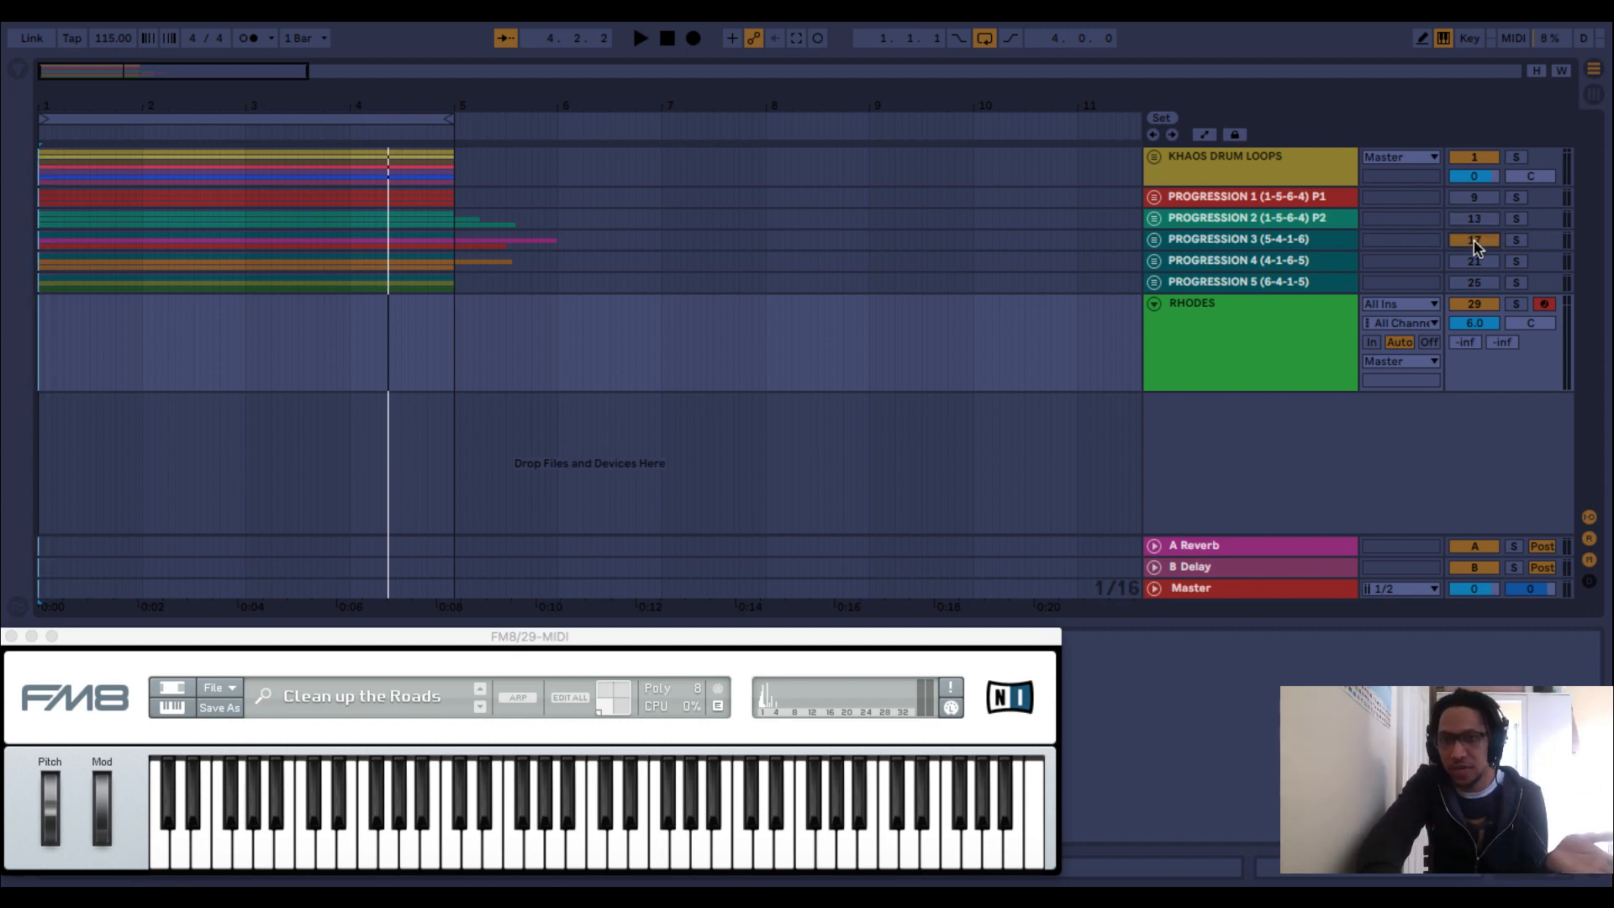
left_click(1155, 241)
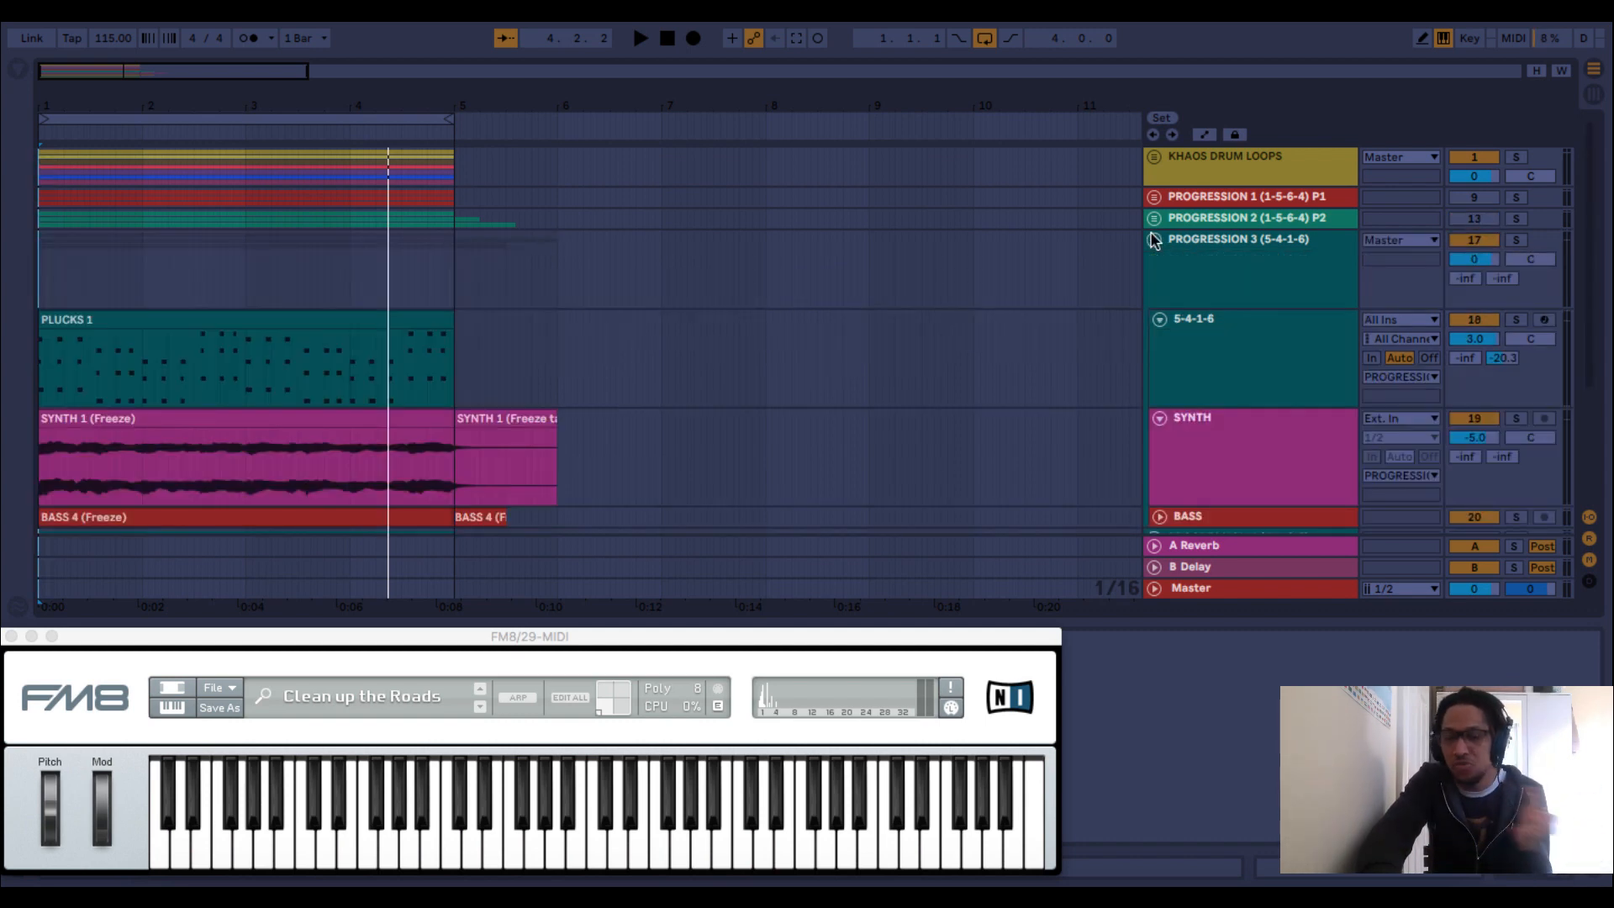
scroll(1323, 271, "down", 1)
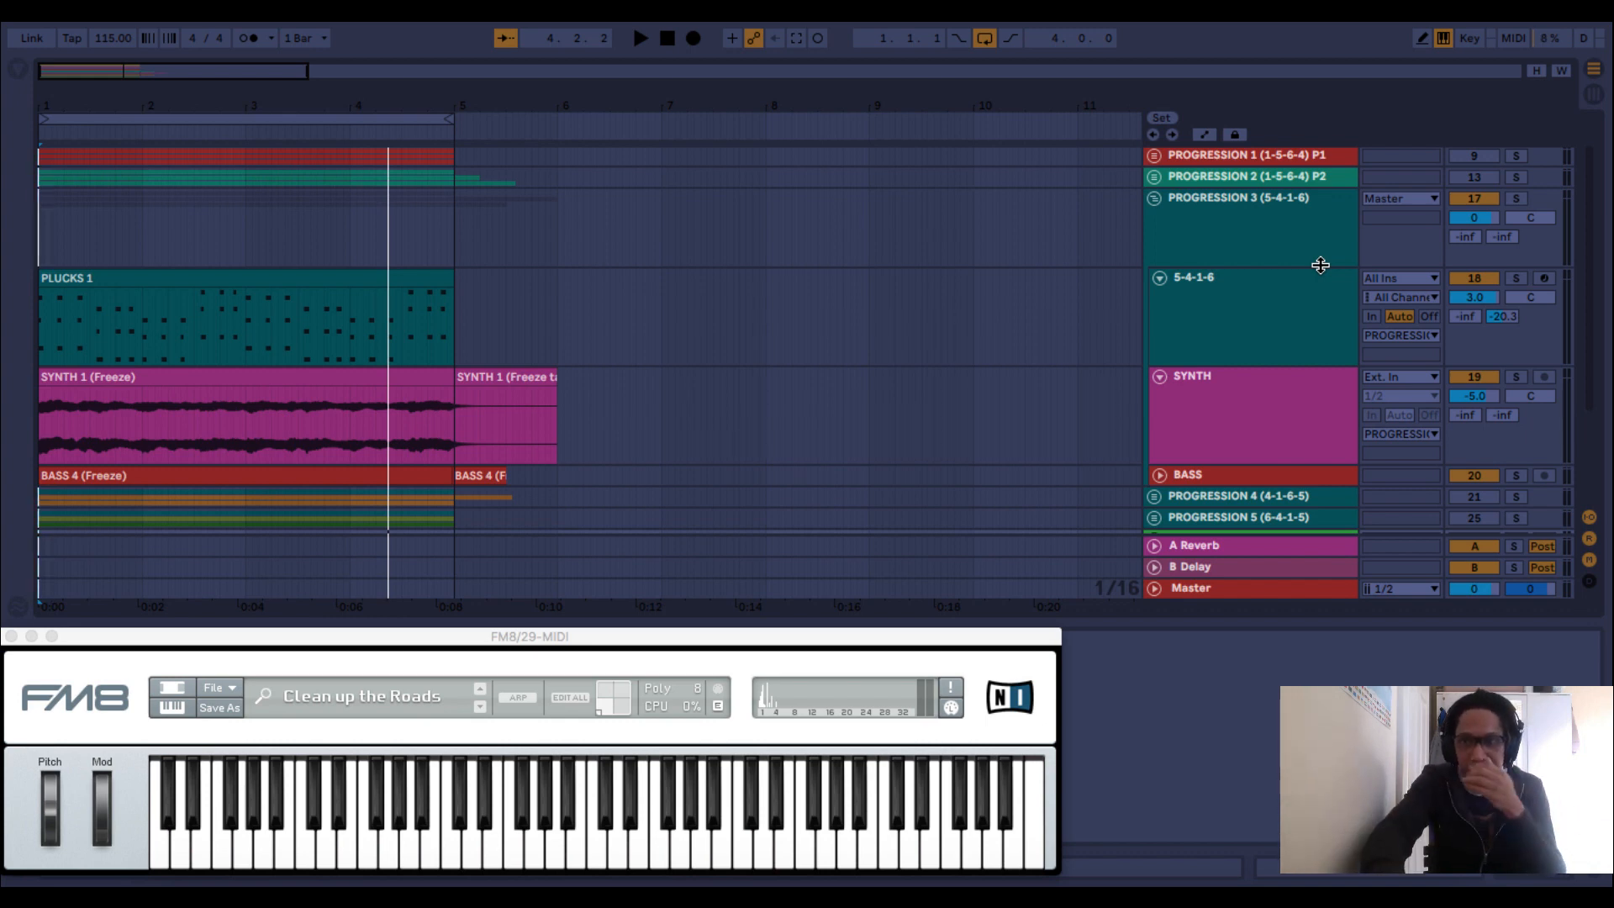
key("space")
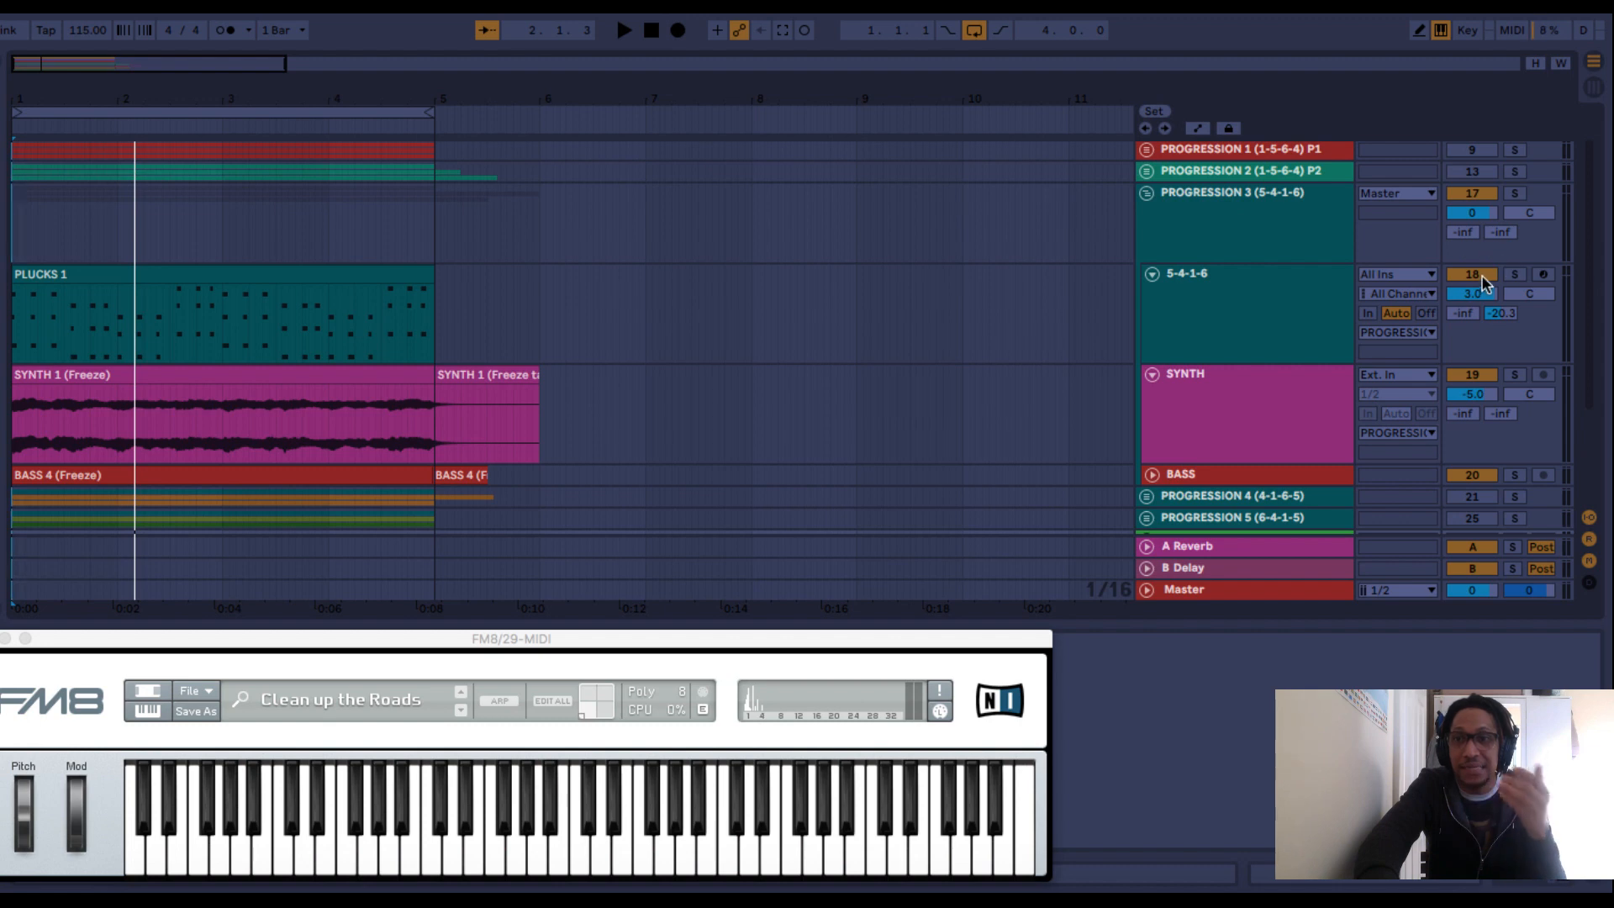
Collapse the PROGRESSION 3 group and mute it, leaving PROGRESSION 4 (4-1-6-5) active.
left_click(1152, 276)
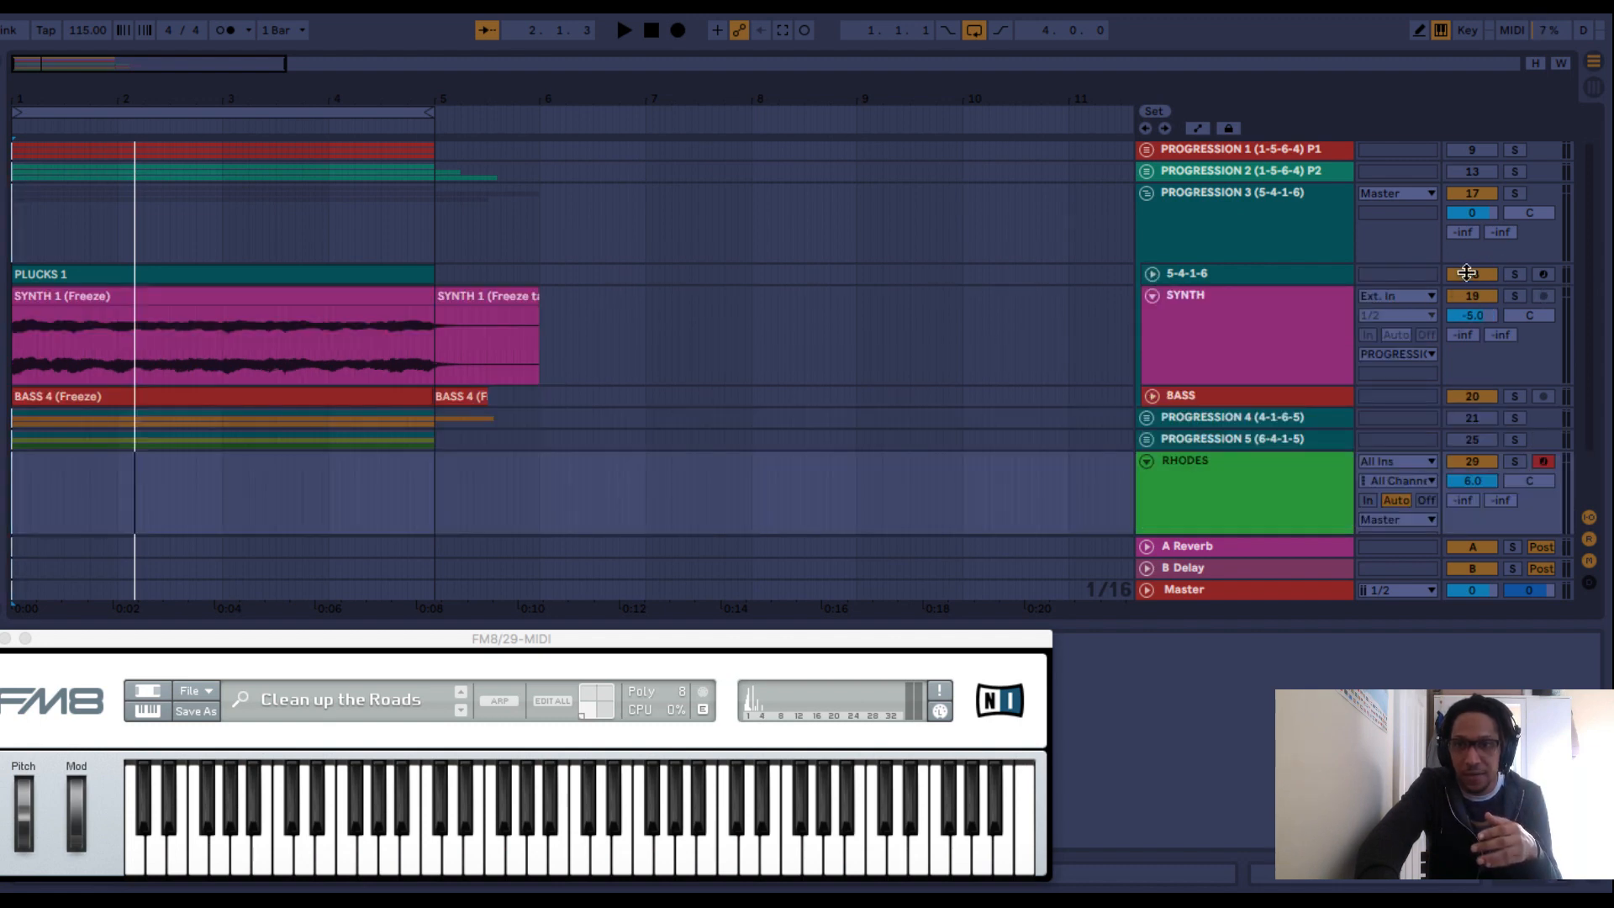
left_click(1152, 276)
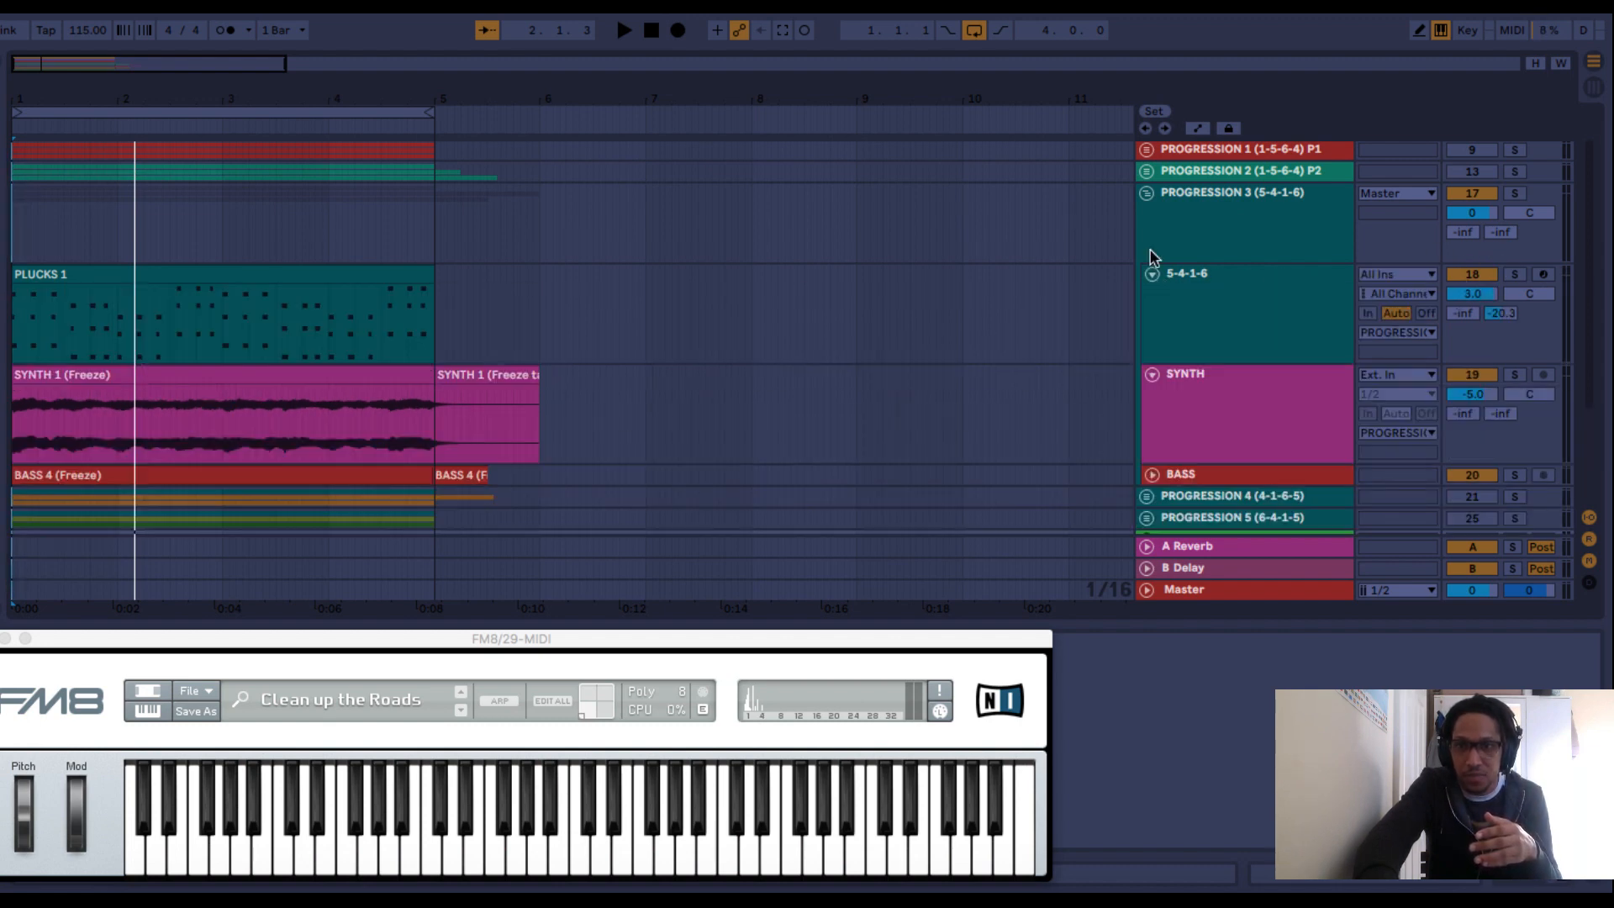
left_click(1147, 195)
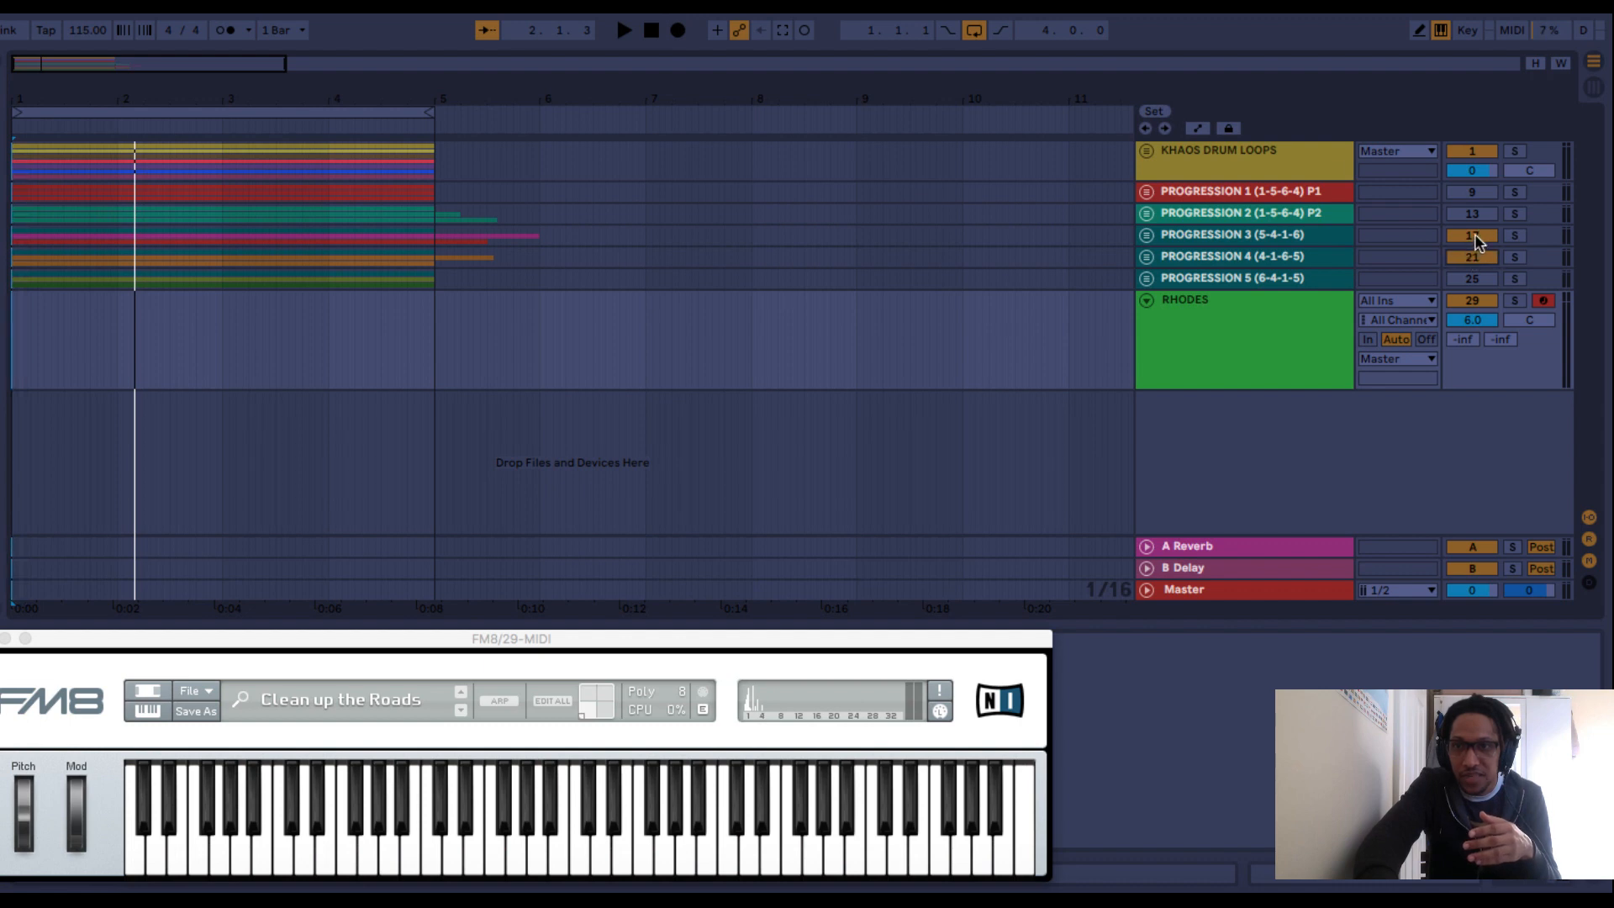
left_click(1474, 237)
Expand the PROGRESSION 4 group, select its 4-1-6-5 plucks track and play the progression with the drums.
left_click(1146, 257)
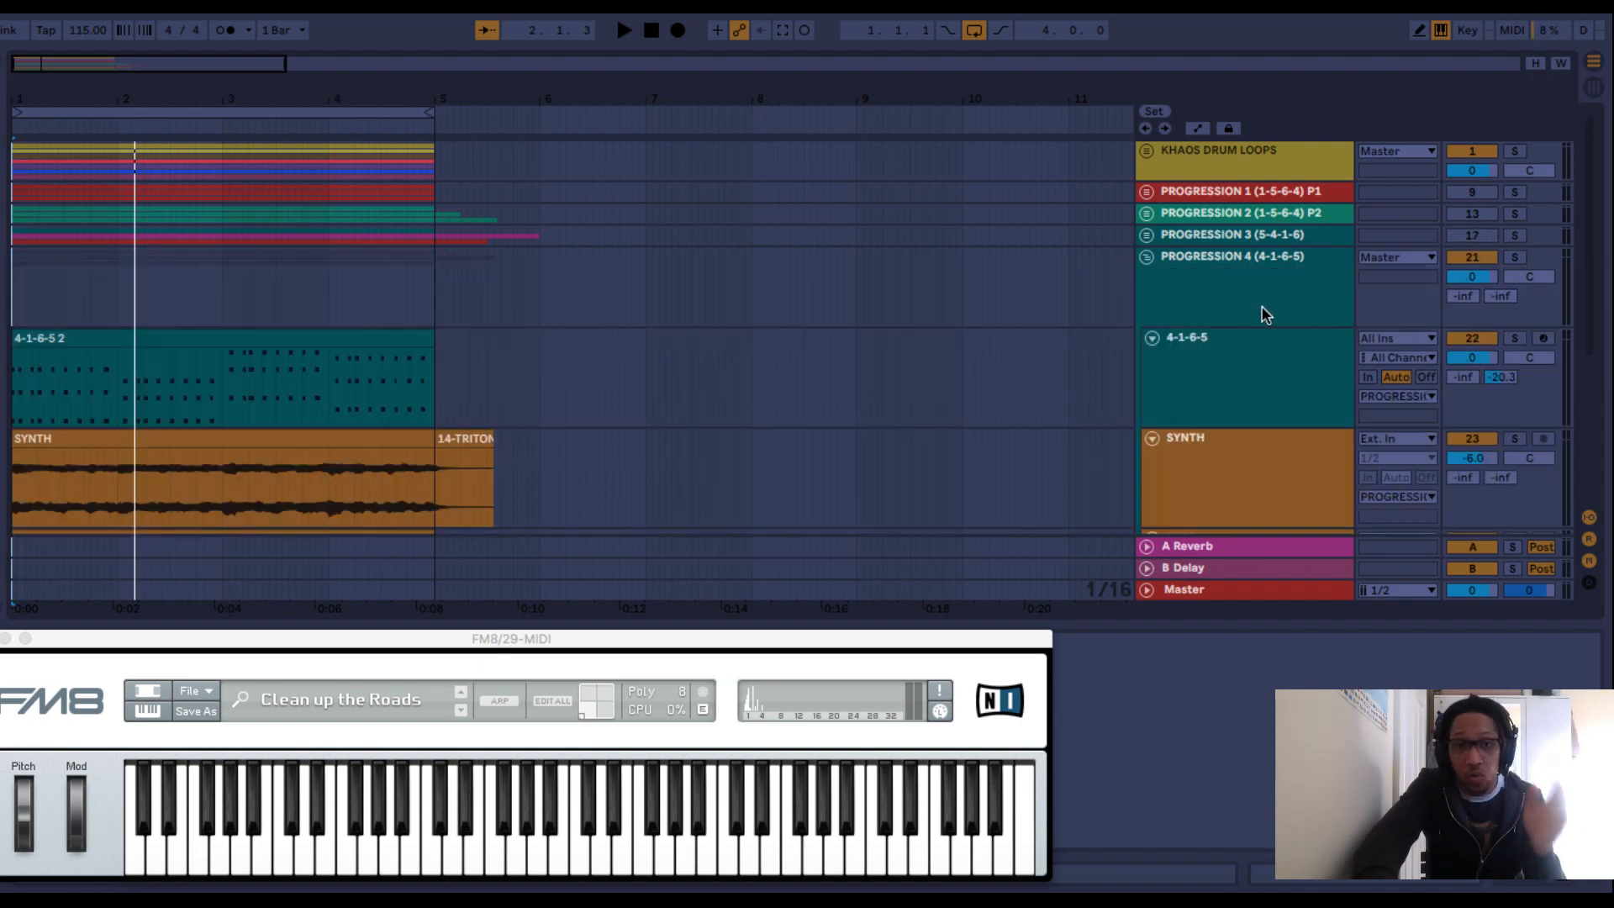
left_click(1152, 389)
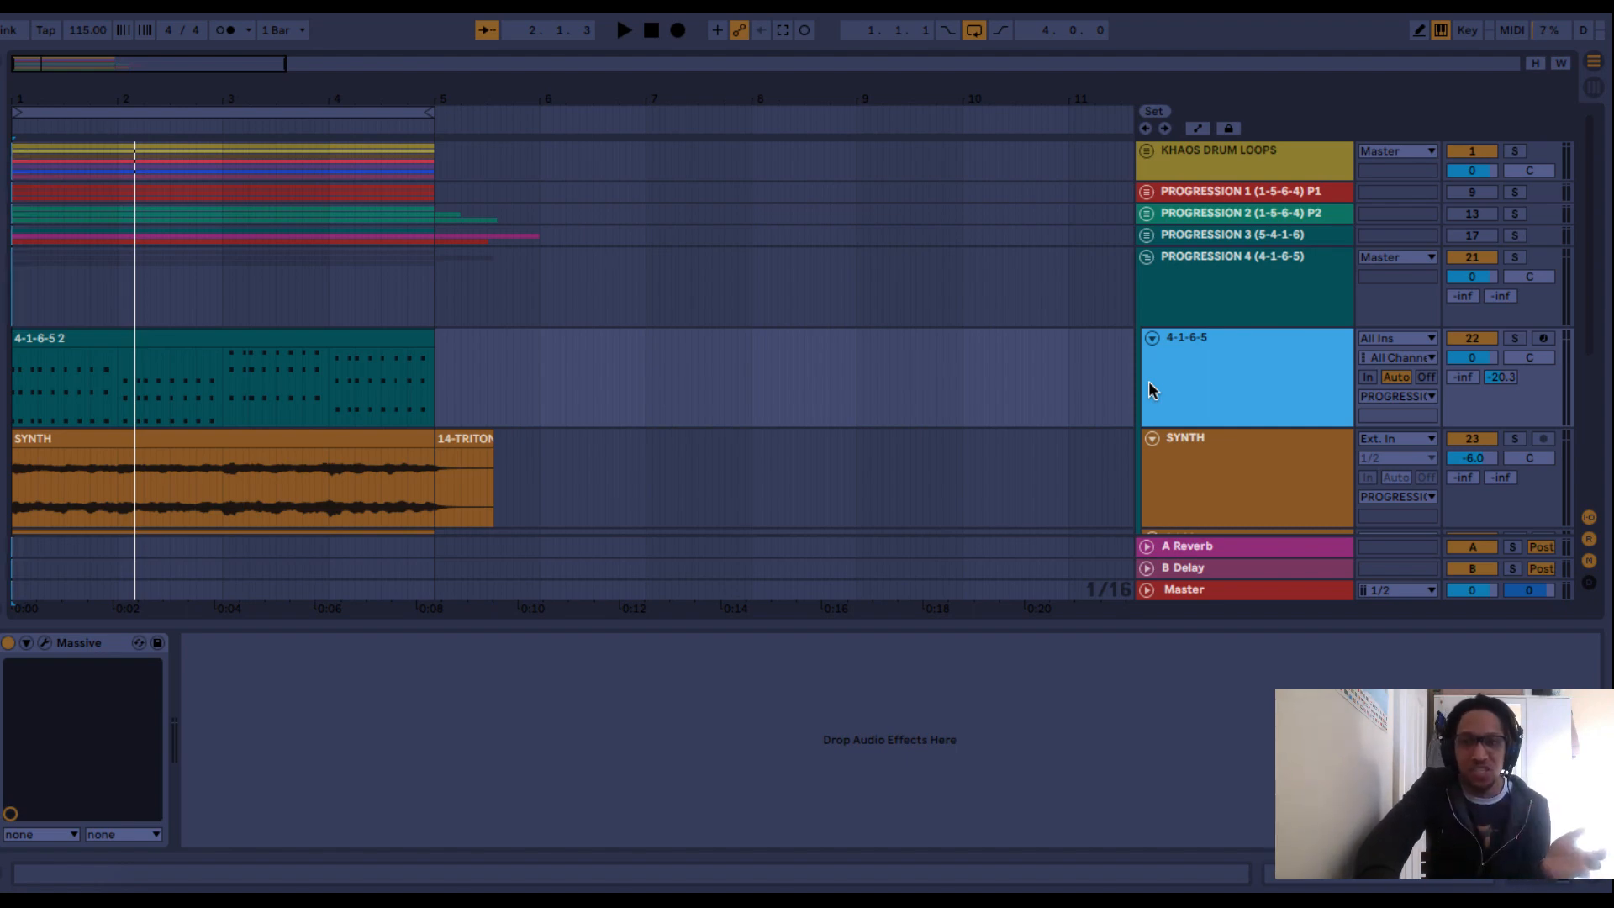
key("space")
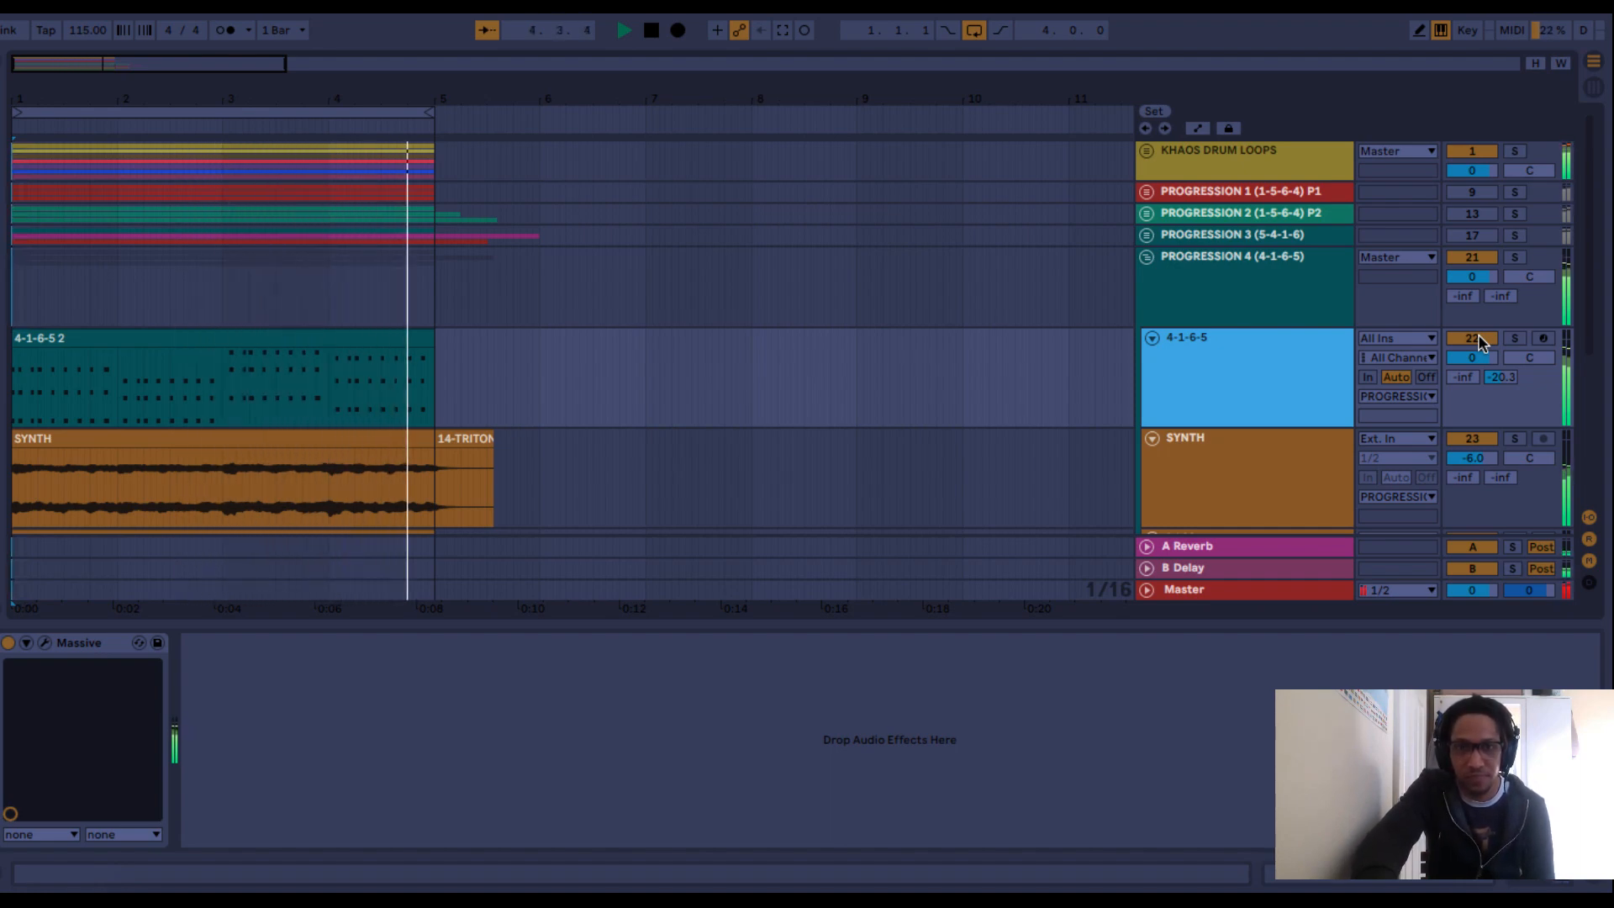
key("space")
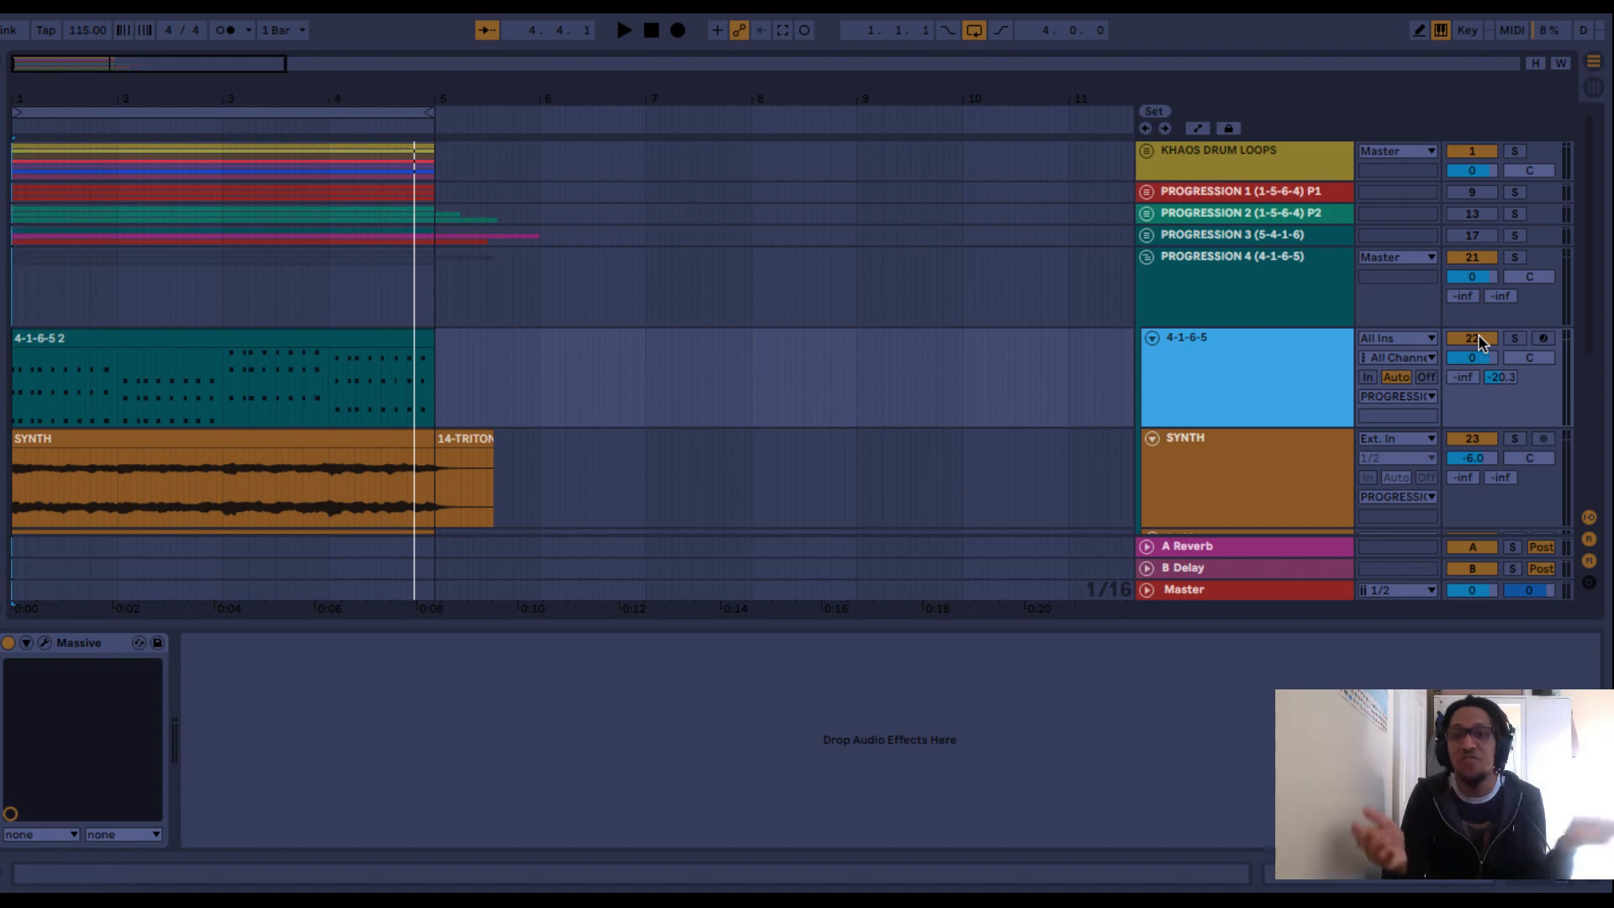
Collapse and mute PROGRESSION 4, and expand and unmute PROGRESSION 5 (6-4-1-5) to play it with the drums.
left_click(1144, 257)
left_click(1145, 278)
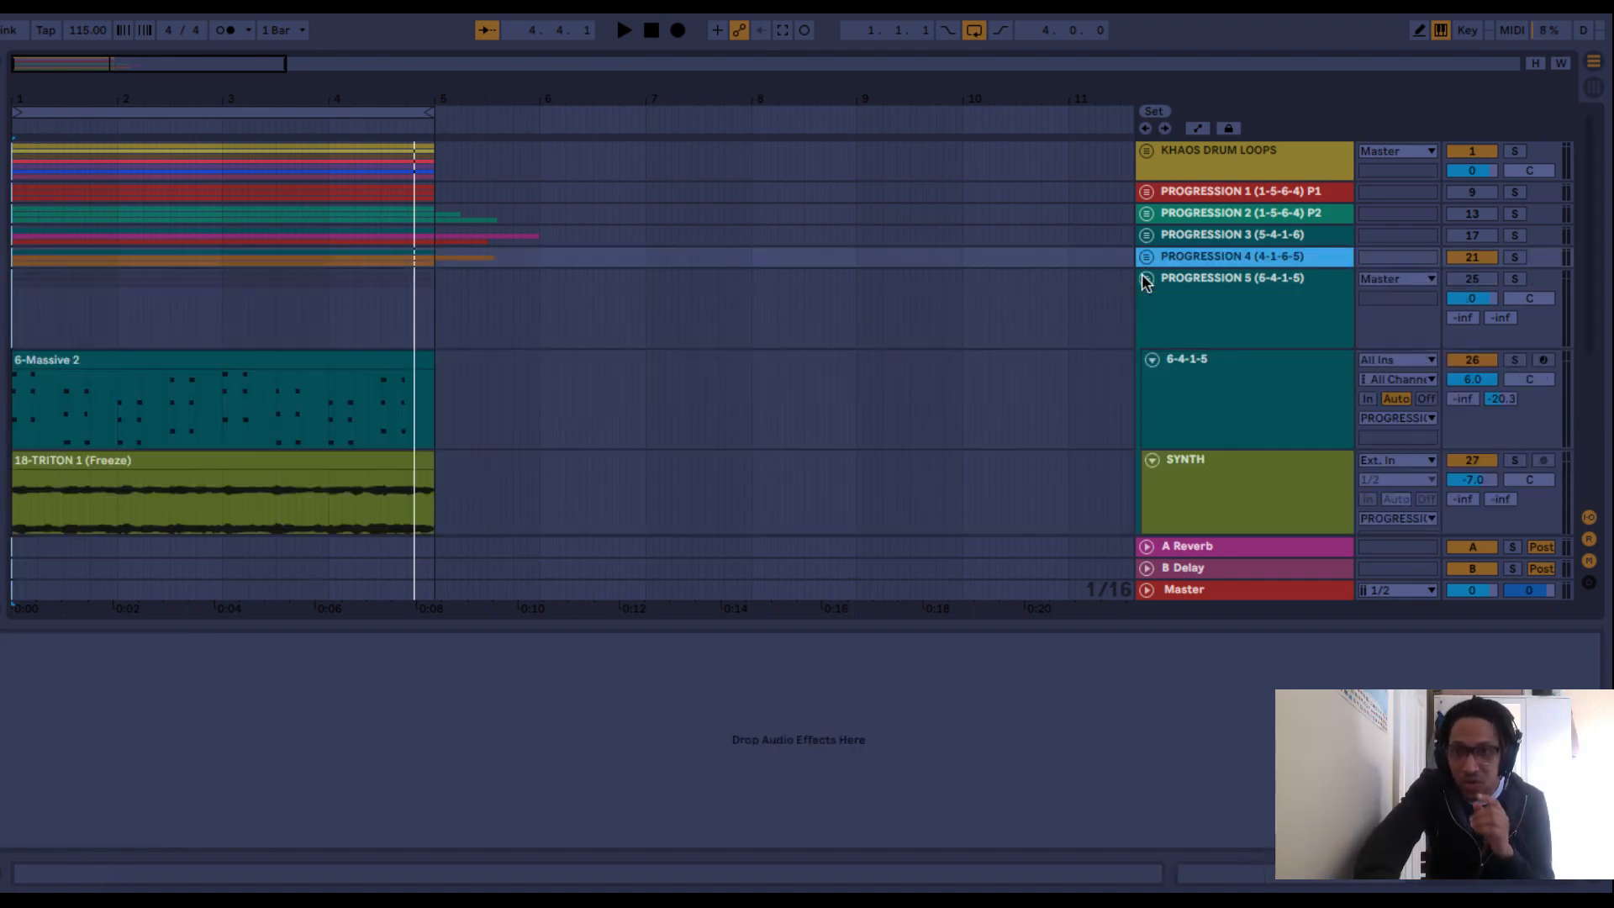
left_click(1477, 260)
left_click(1472, 278)
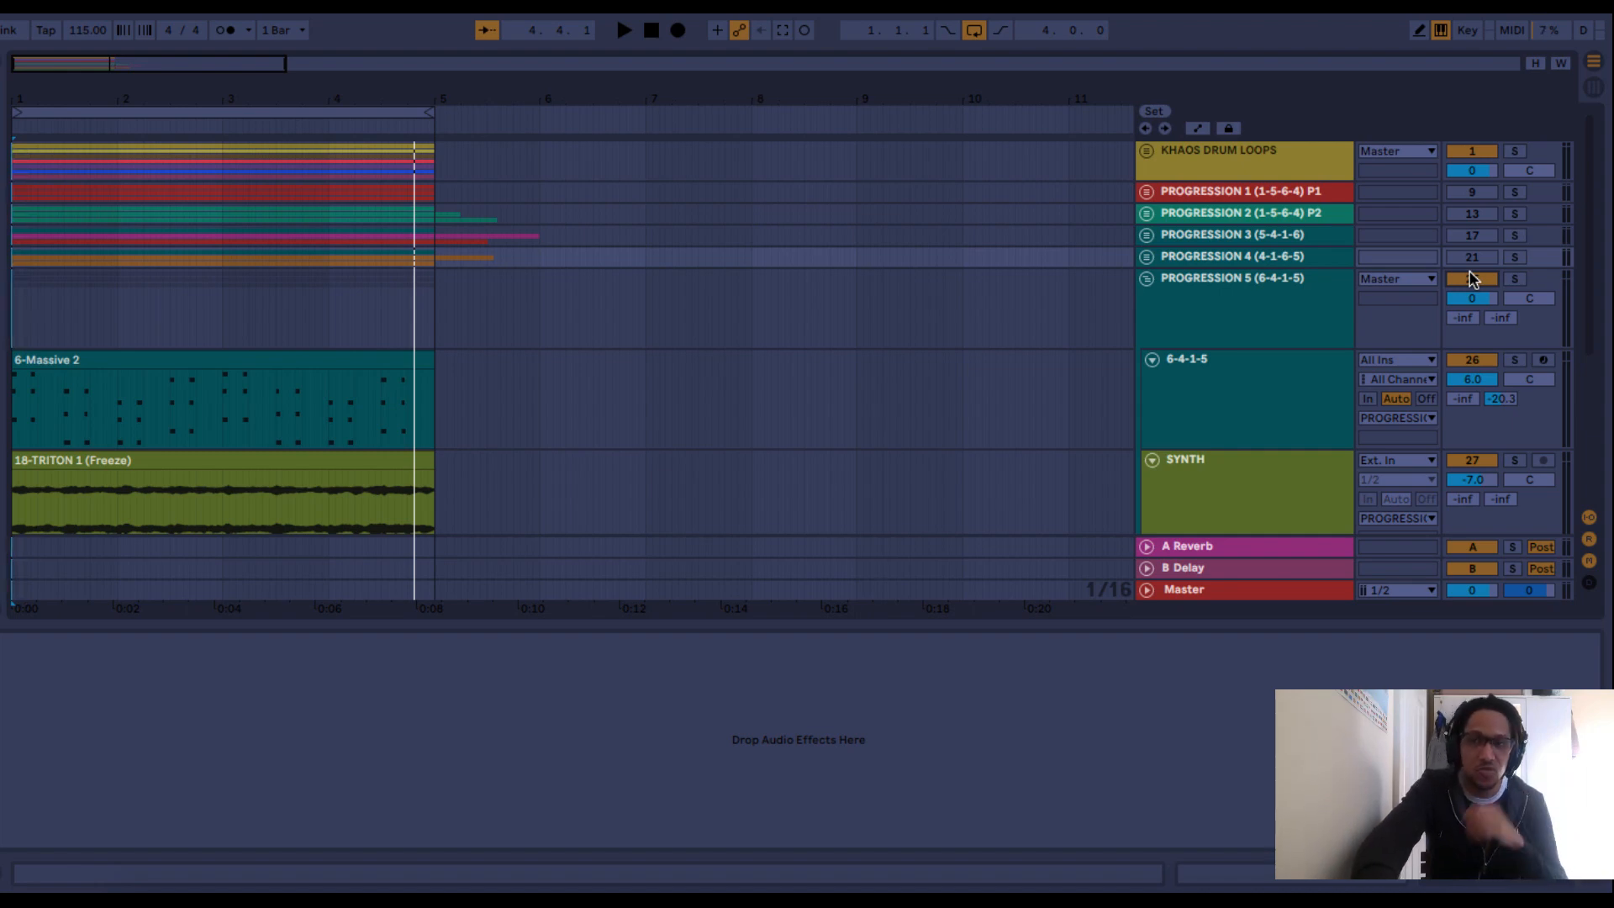
key("space")
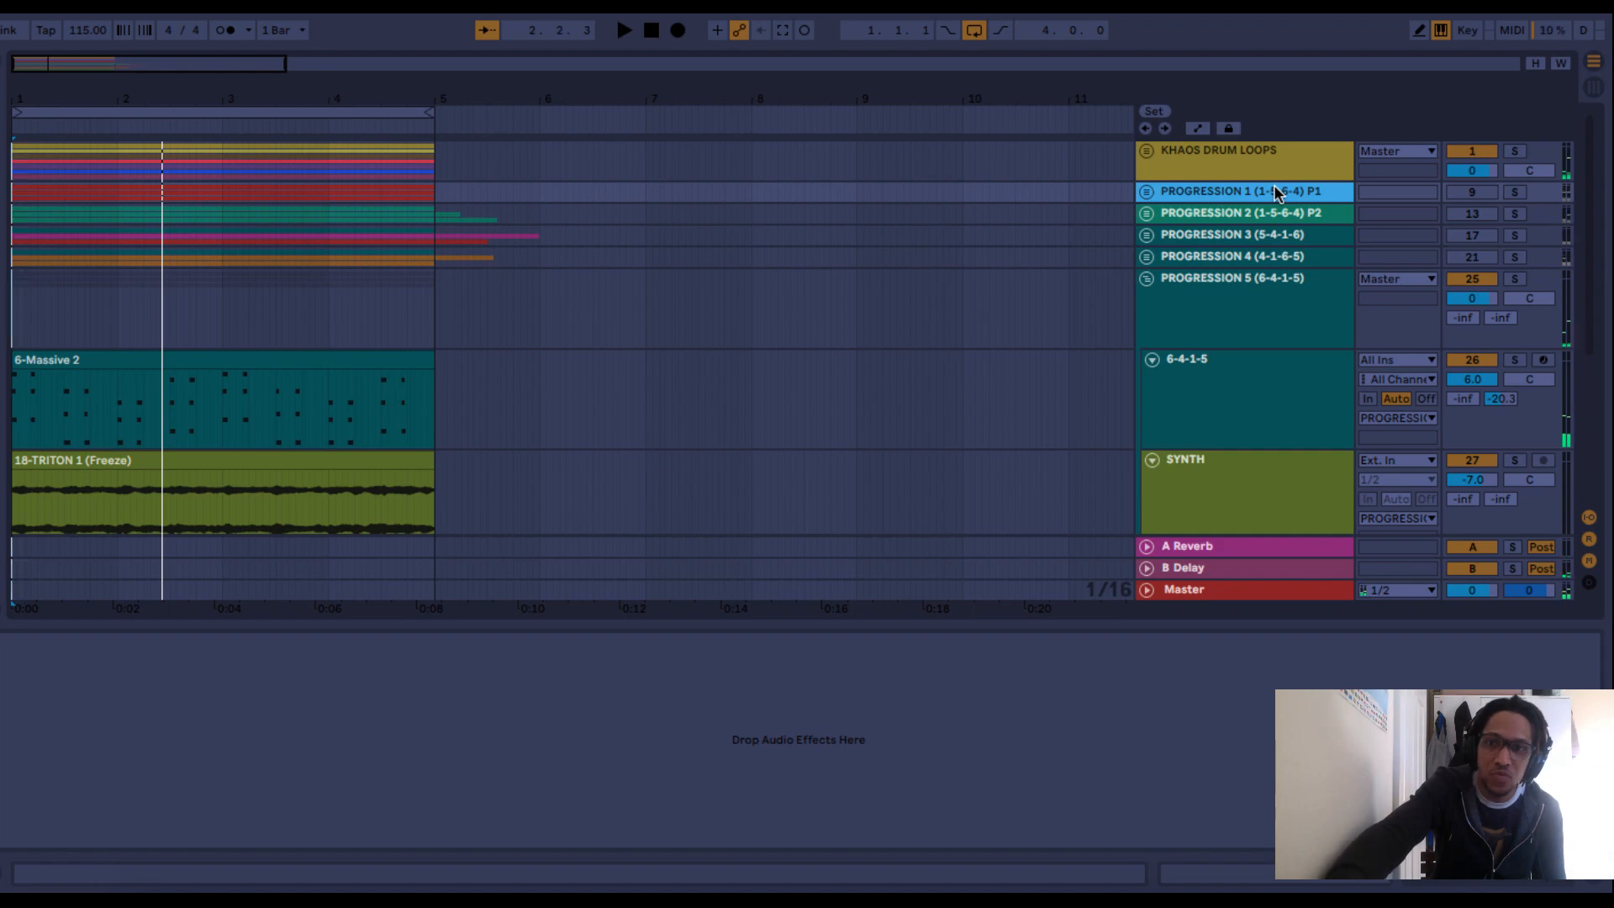
key("Down")
key("Down")
key("Down")
key("Up")
key("Up")
key("Up")
key("Up")
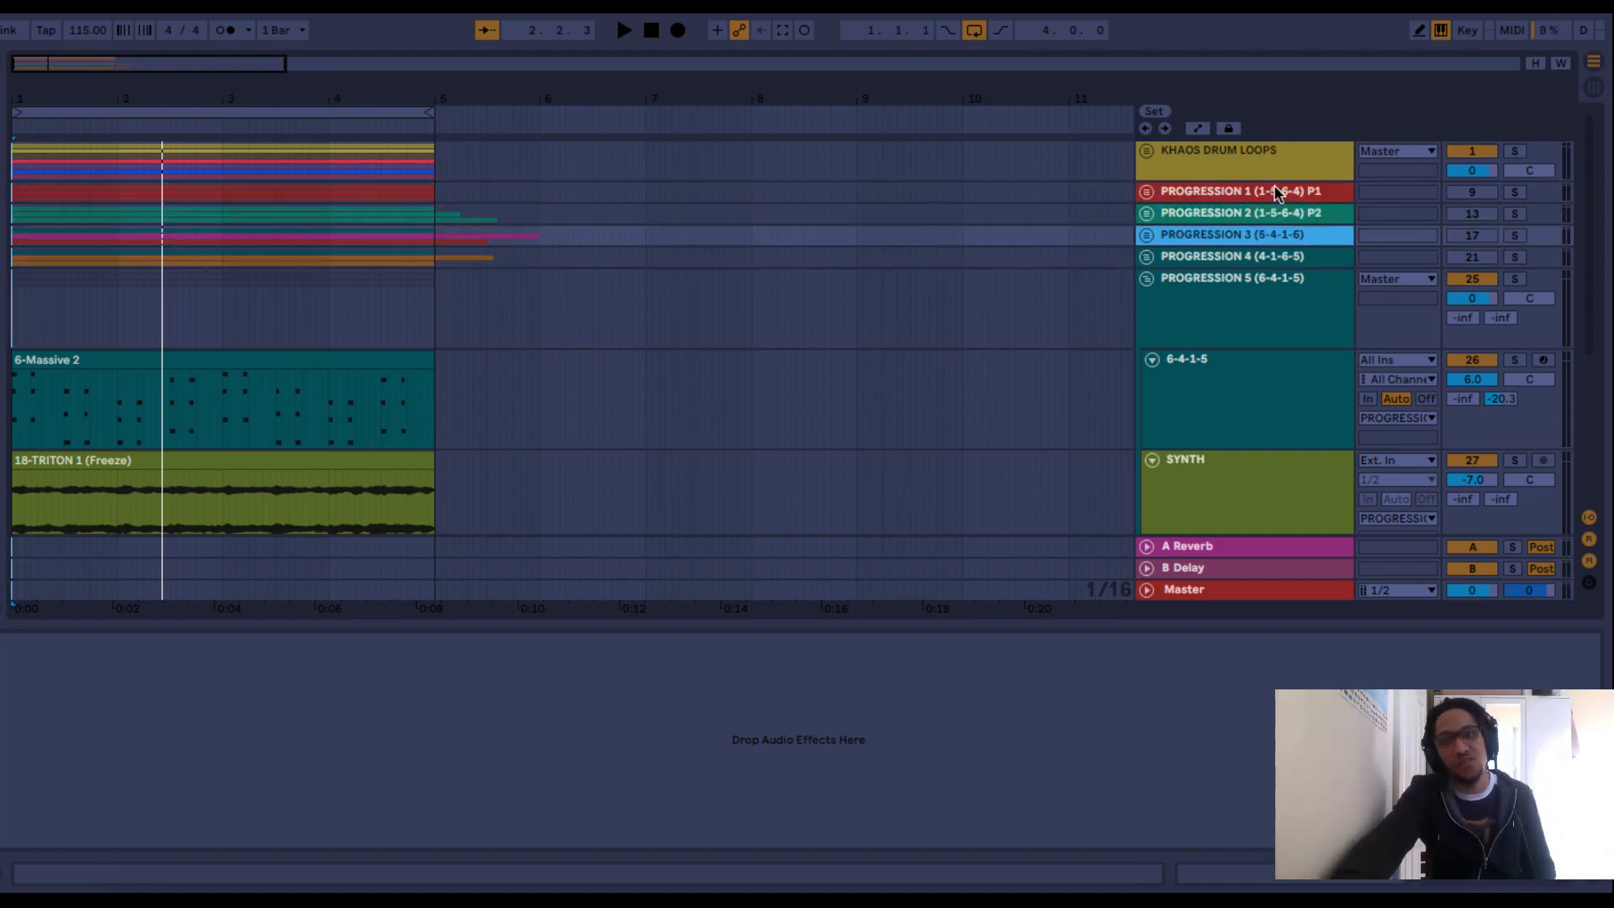
key("Down")
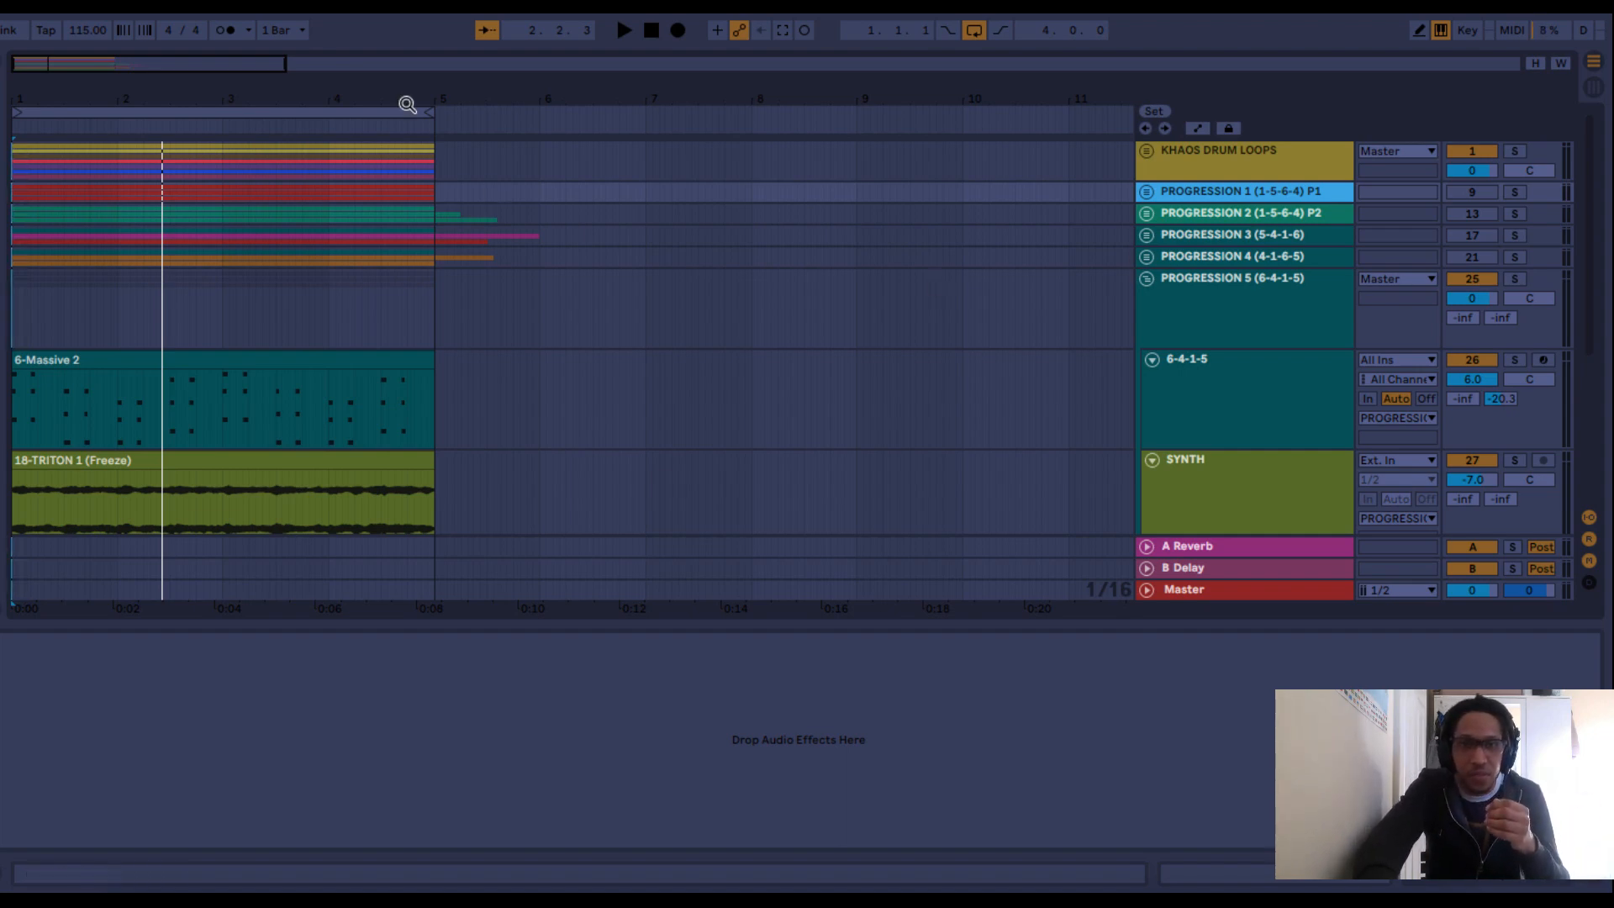
Select the four-bar loop range from bar 1 to bar 5 across all tracks on a zoomed-out timeline.
left_click_drag(204, 102, 205, 48)
left_click(198, 110)
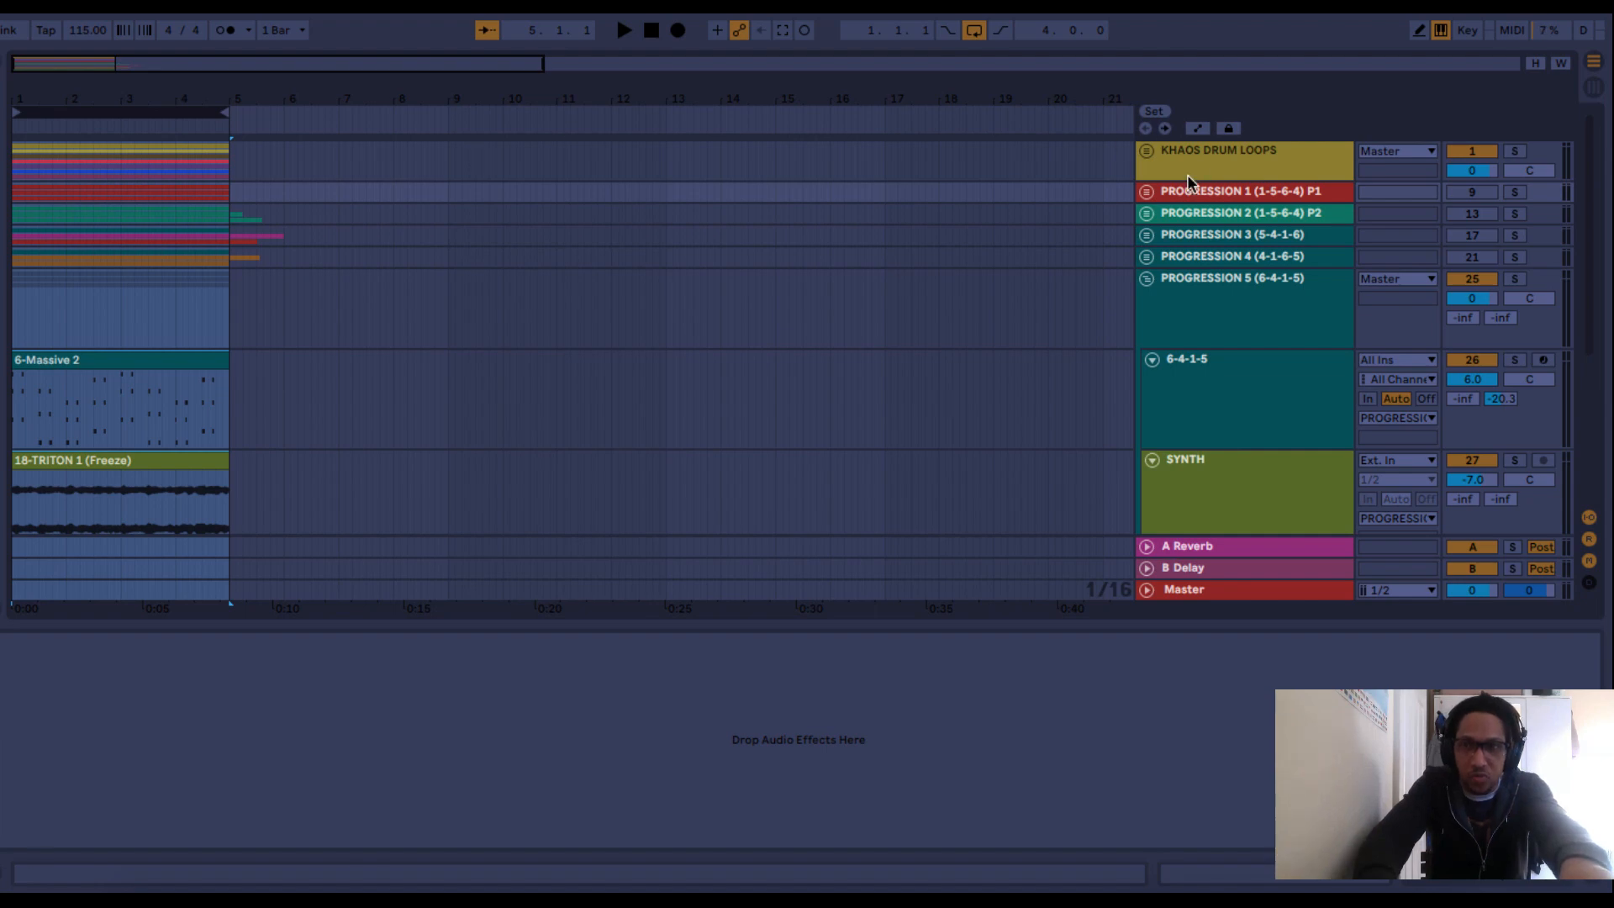
Expand the PROGRESSION 1 group and play PROGRESSION 5 (6-4-1-5) with the drums, stopping playback in bar 3.
left_click(1145, 191)
scroll(774, 365, "down", 5)
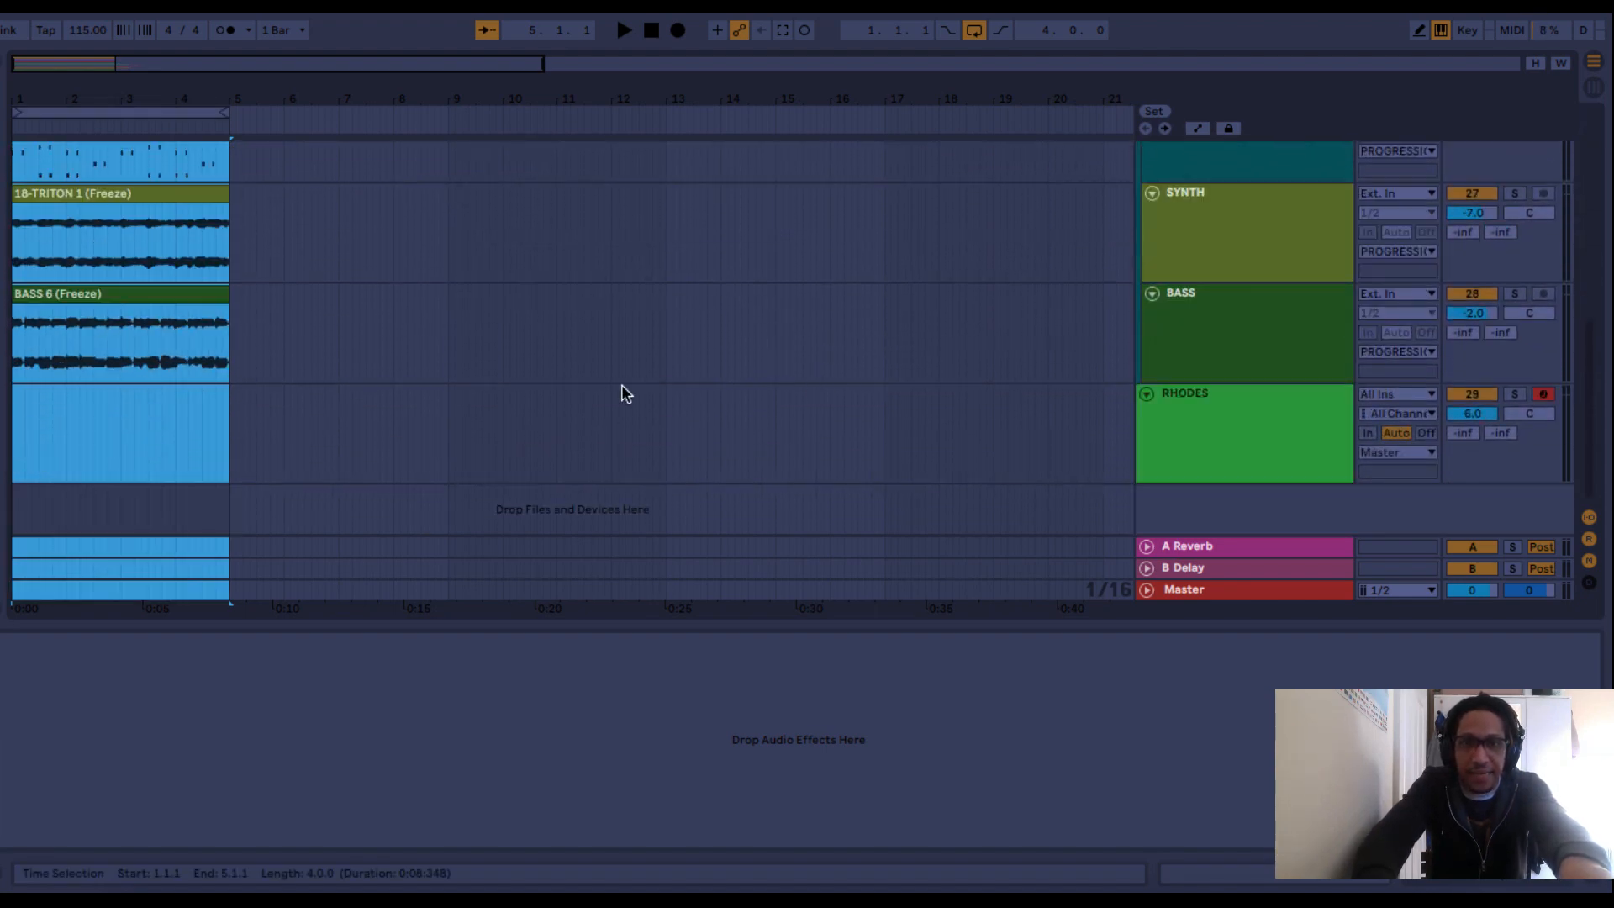
scroll(614, 394, "up", 5)
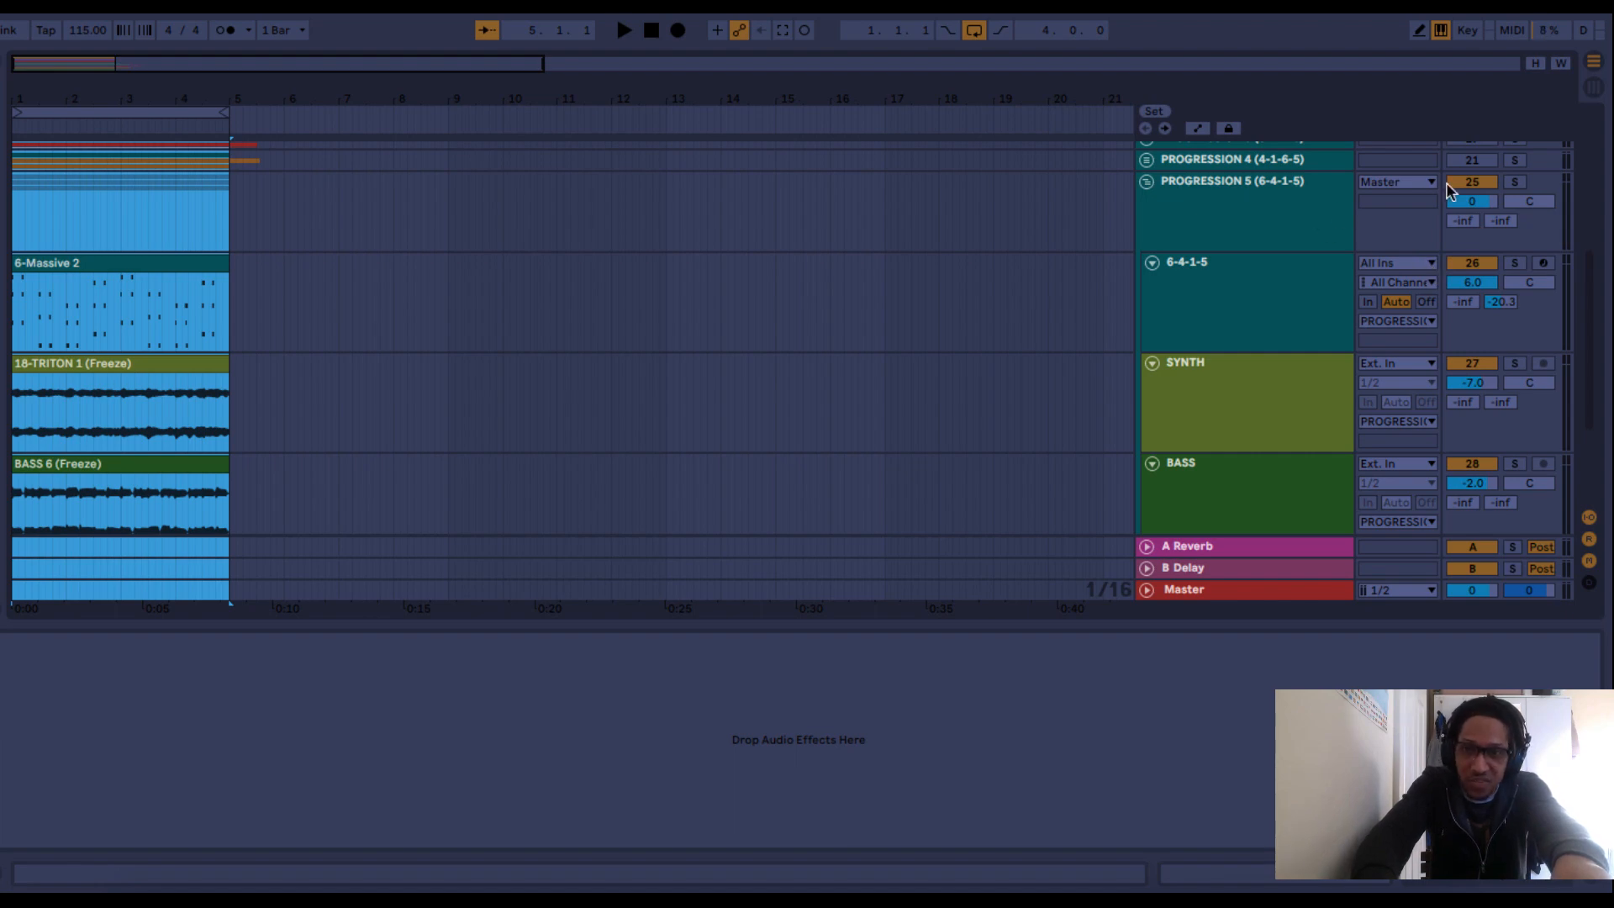
key("space")
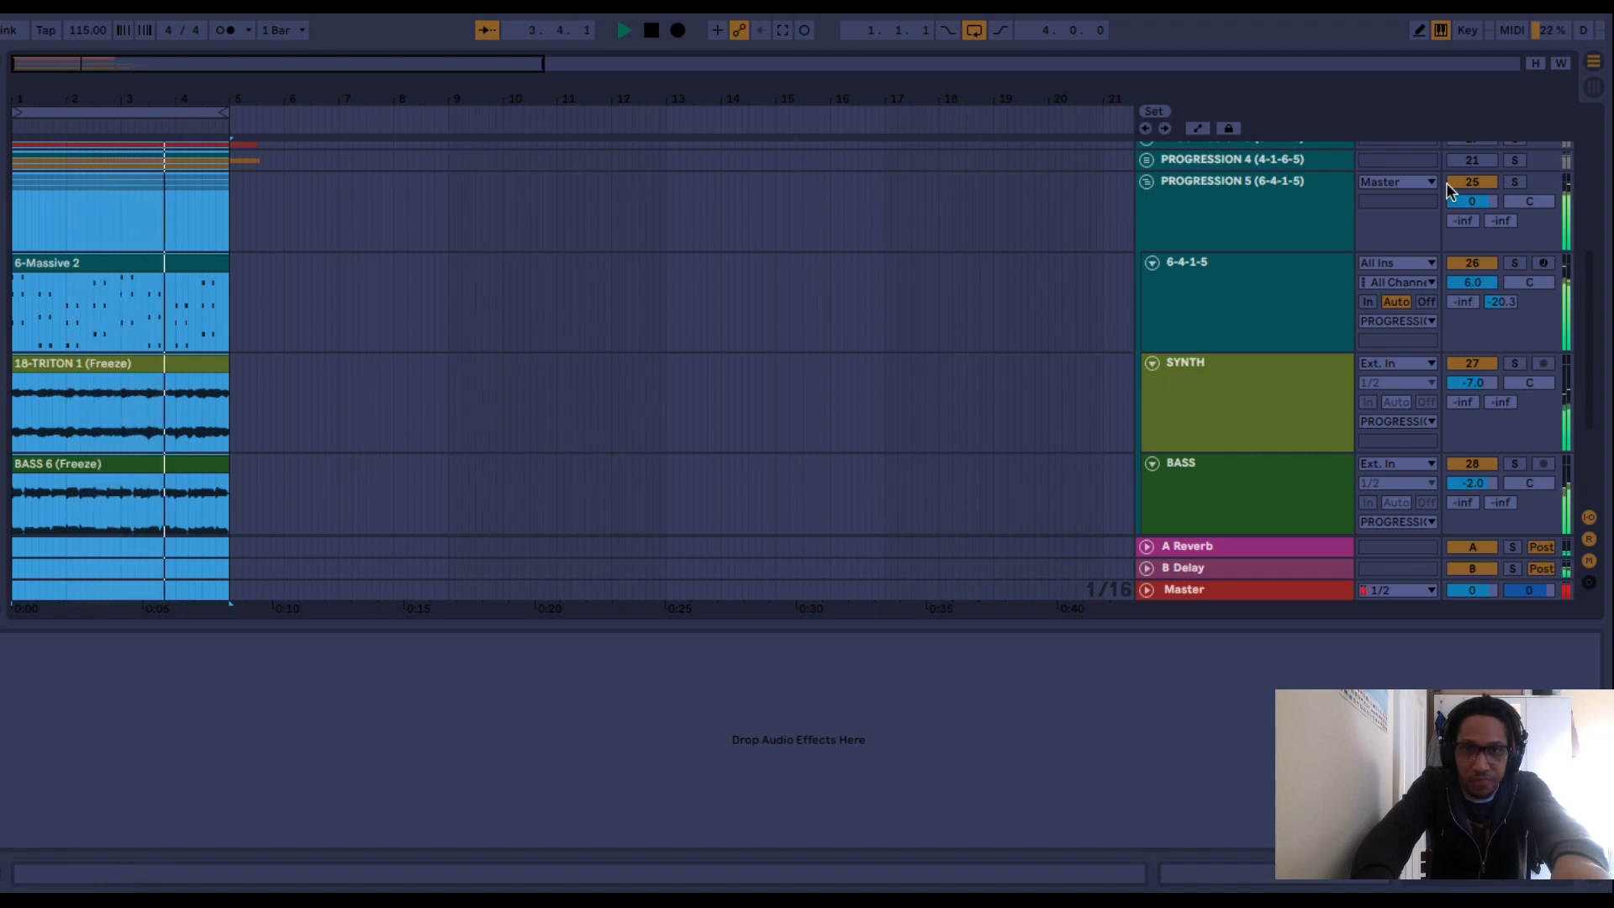
key("space")
scroll(1449, 187, "up", 3)
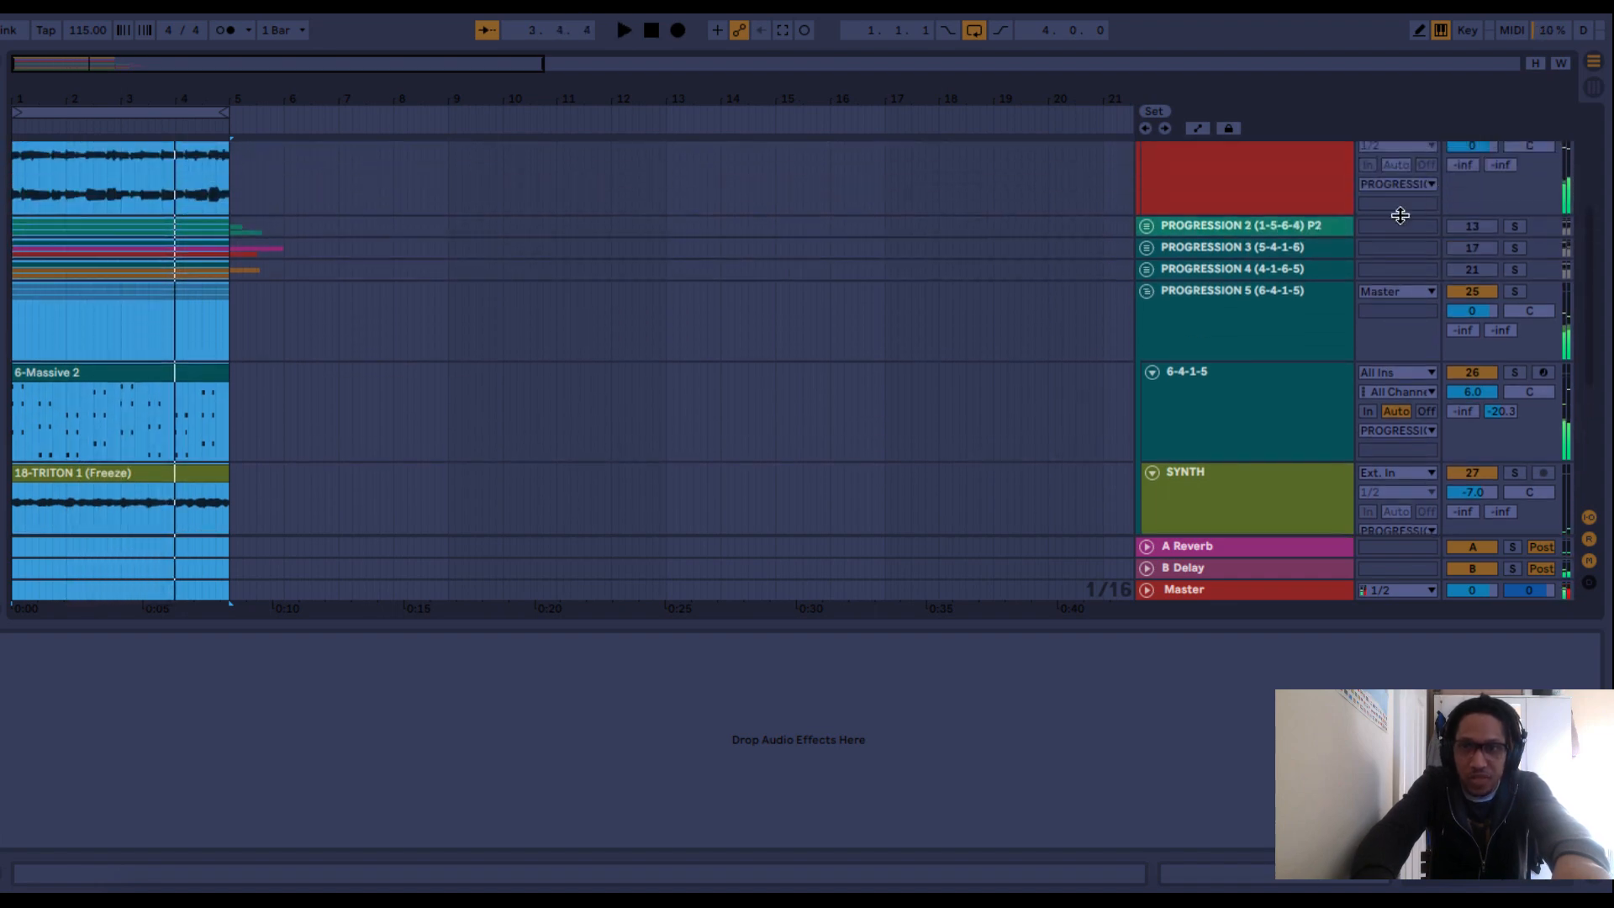
Expand the PROGRESSION 4 group and move its SYNTH clip to bar 5 on PROGRESSION 5's SYNTH track.
left_click(1148, 269)
scroll(727, 521, "down", 2)
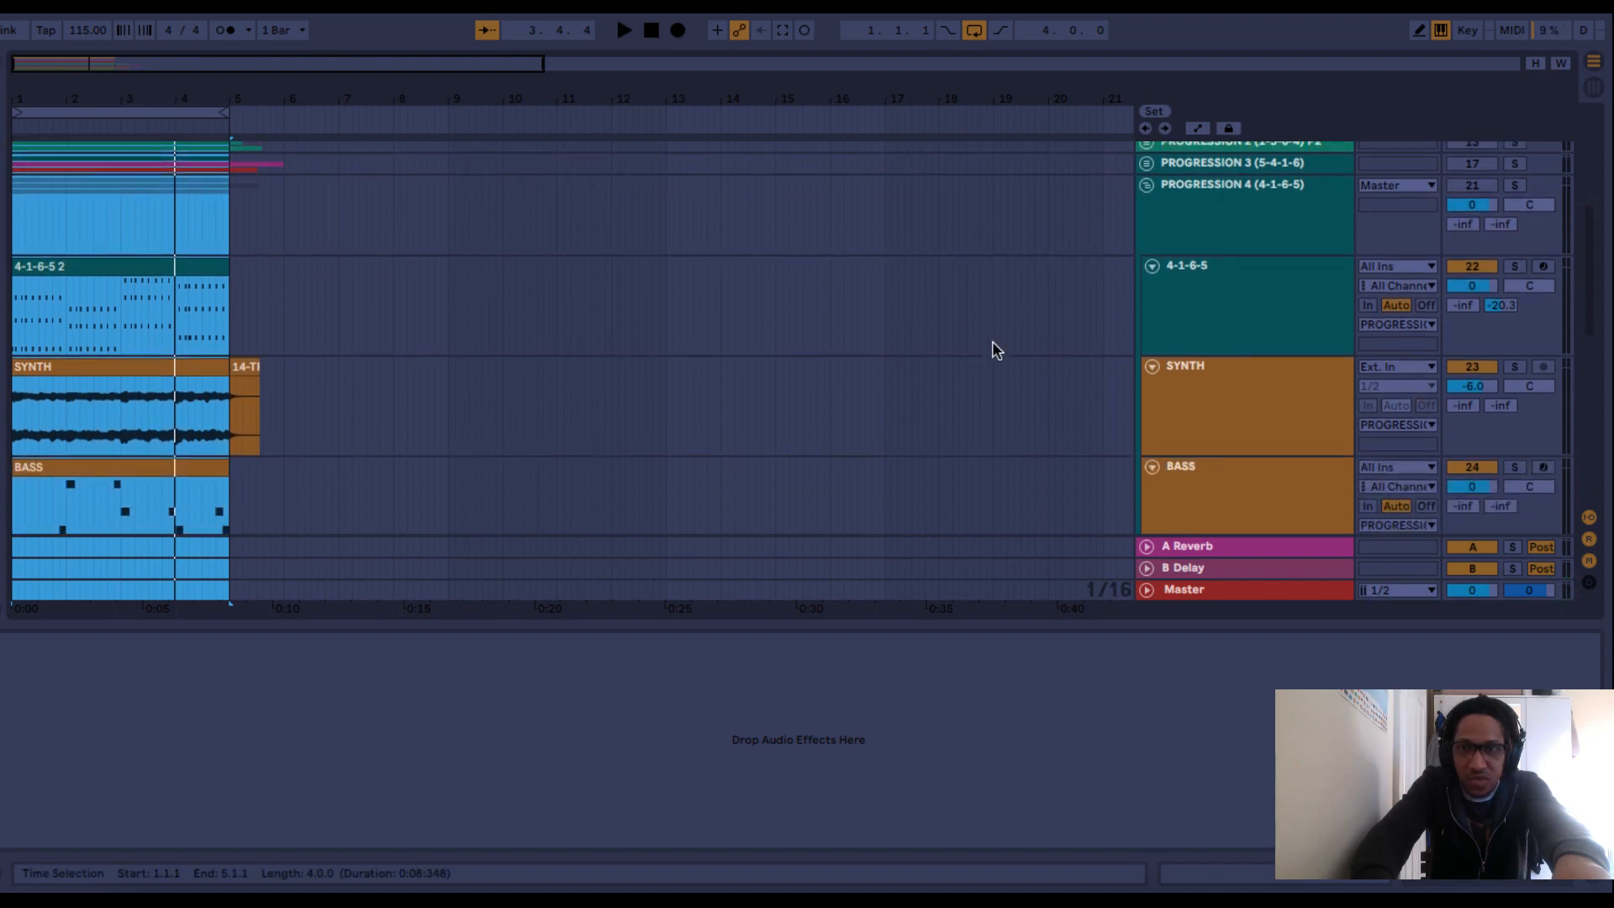
scroll(992, 341, "down", 4)
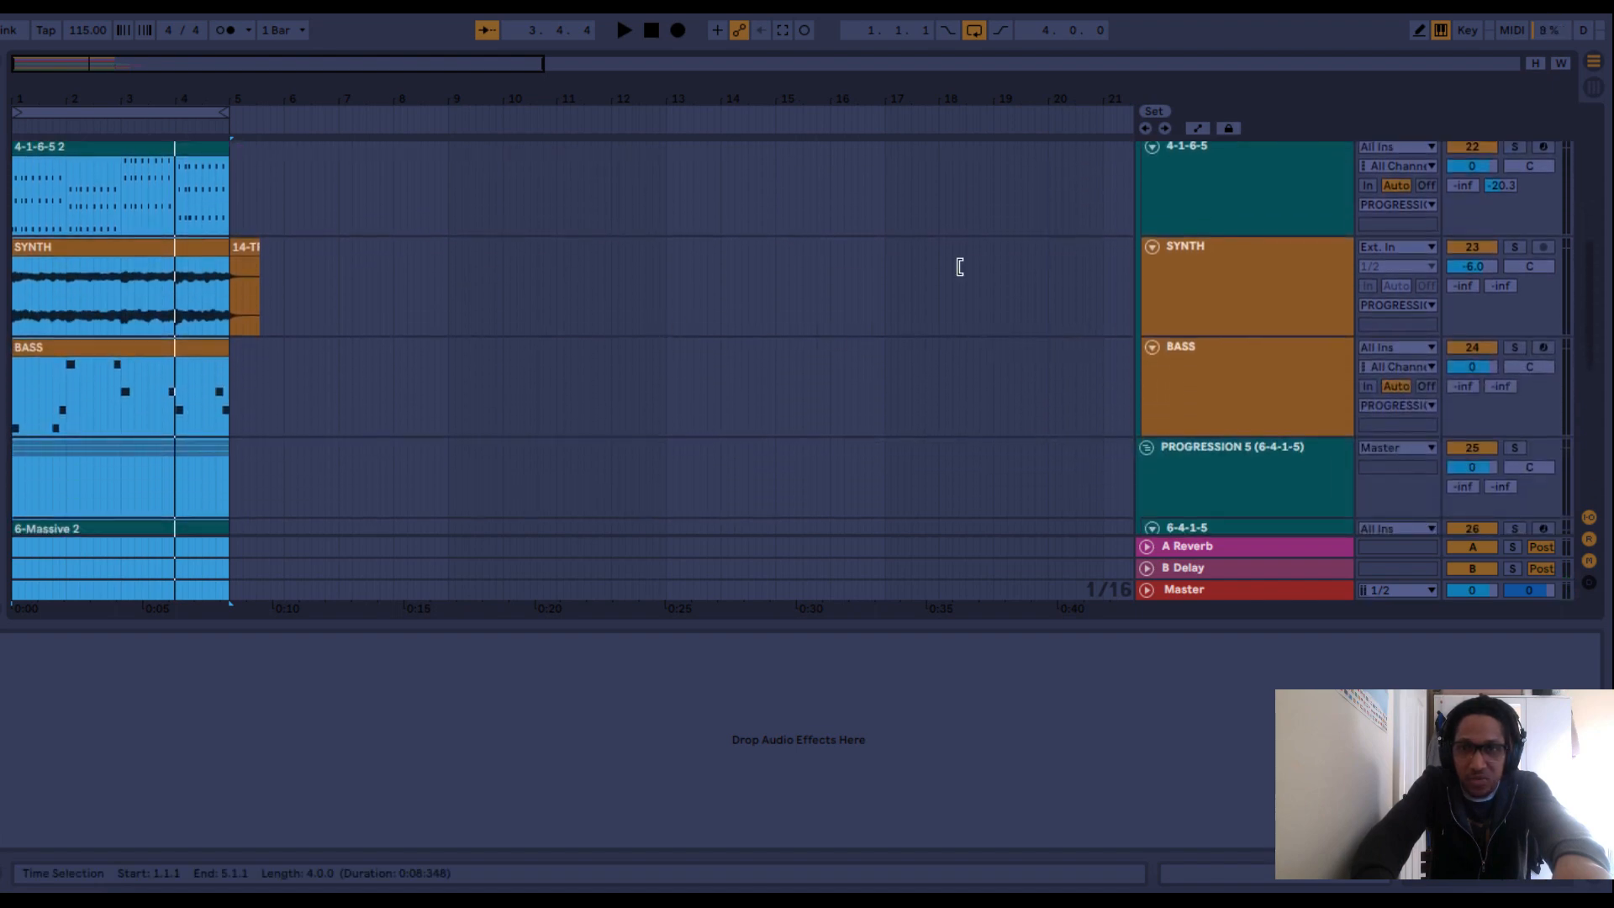
scroll(1214, 231, "up", 1)
scroll(733, 387, "down", 1)
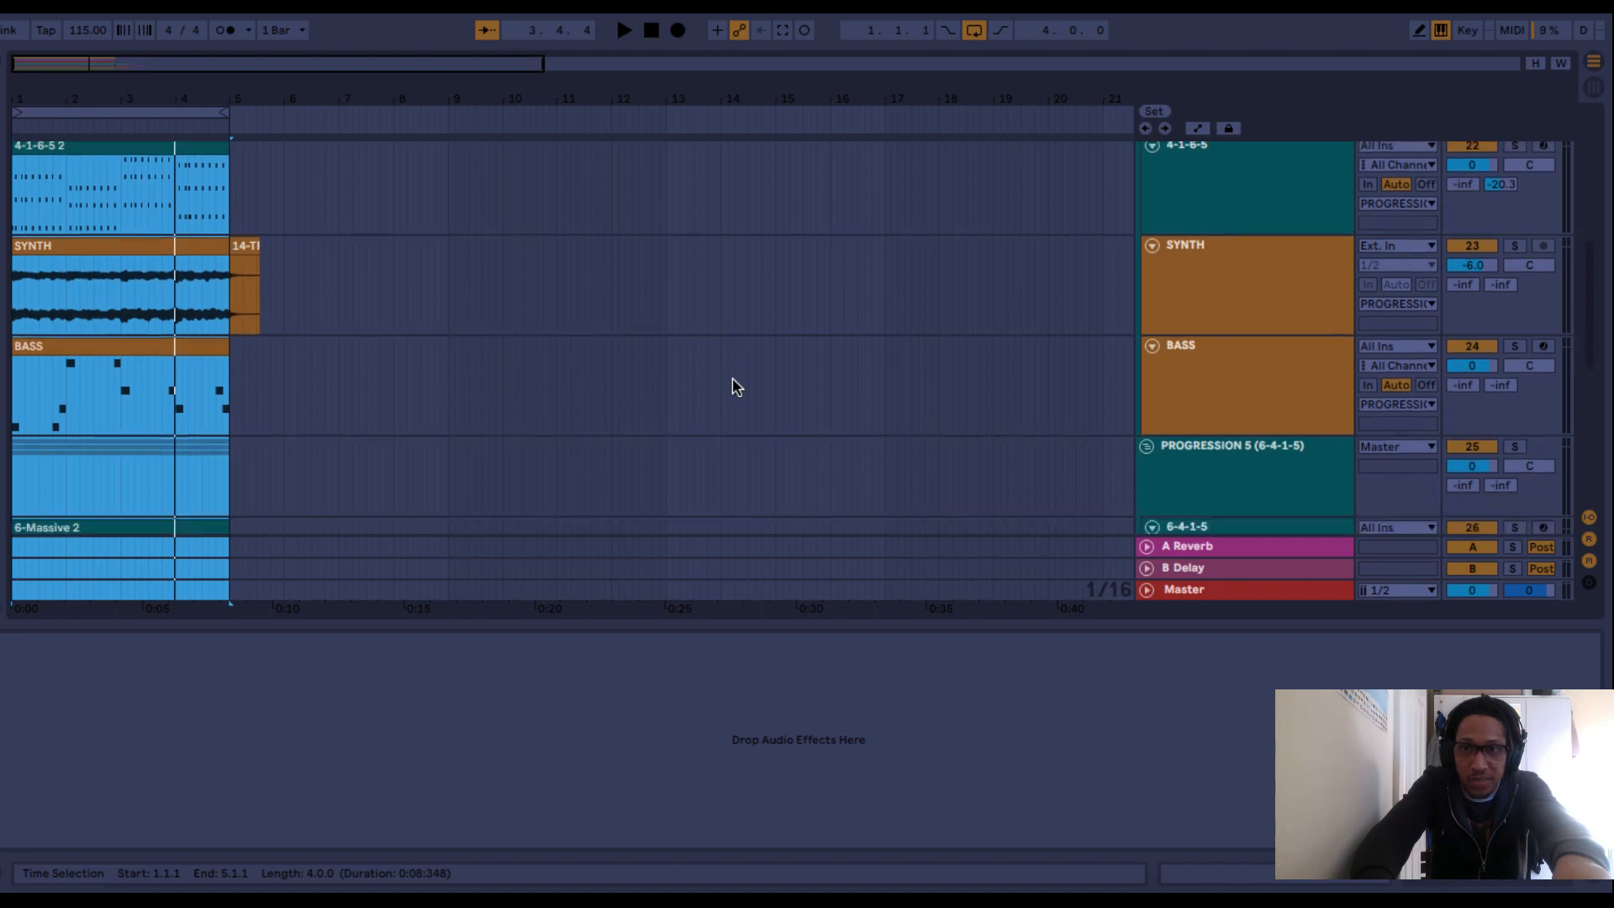
scroll(733, 379, "down", 3)
scroll(733, 380, "up", 1)
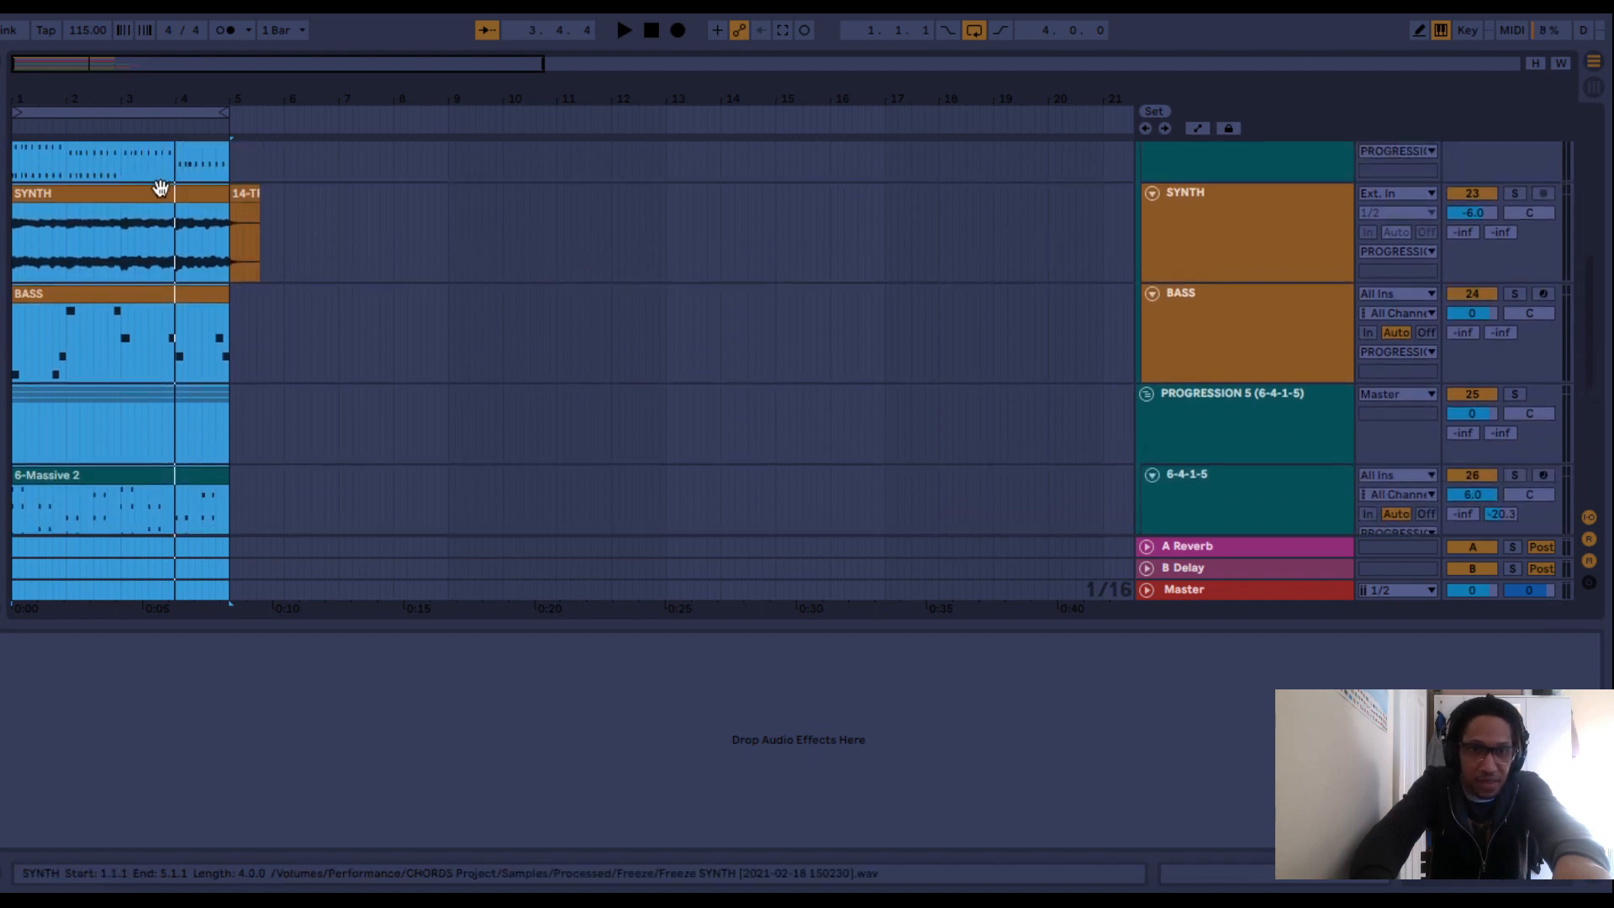
left_click_drag(159, 181, 122, 413)
left_click(311, 336)
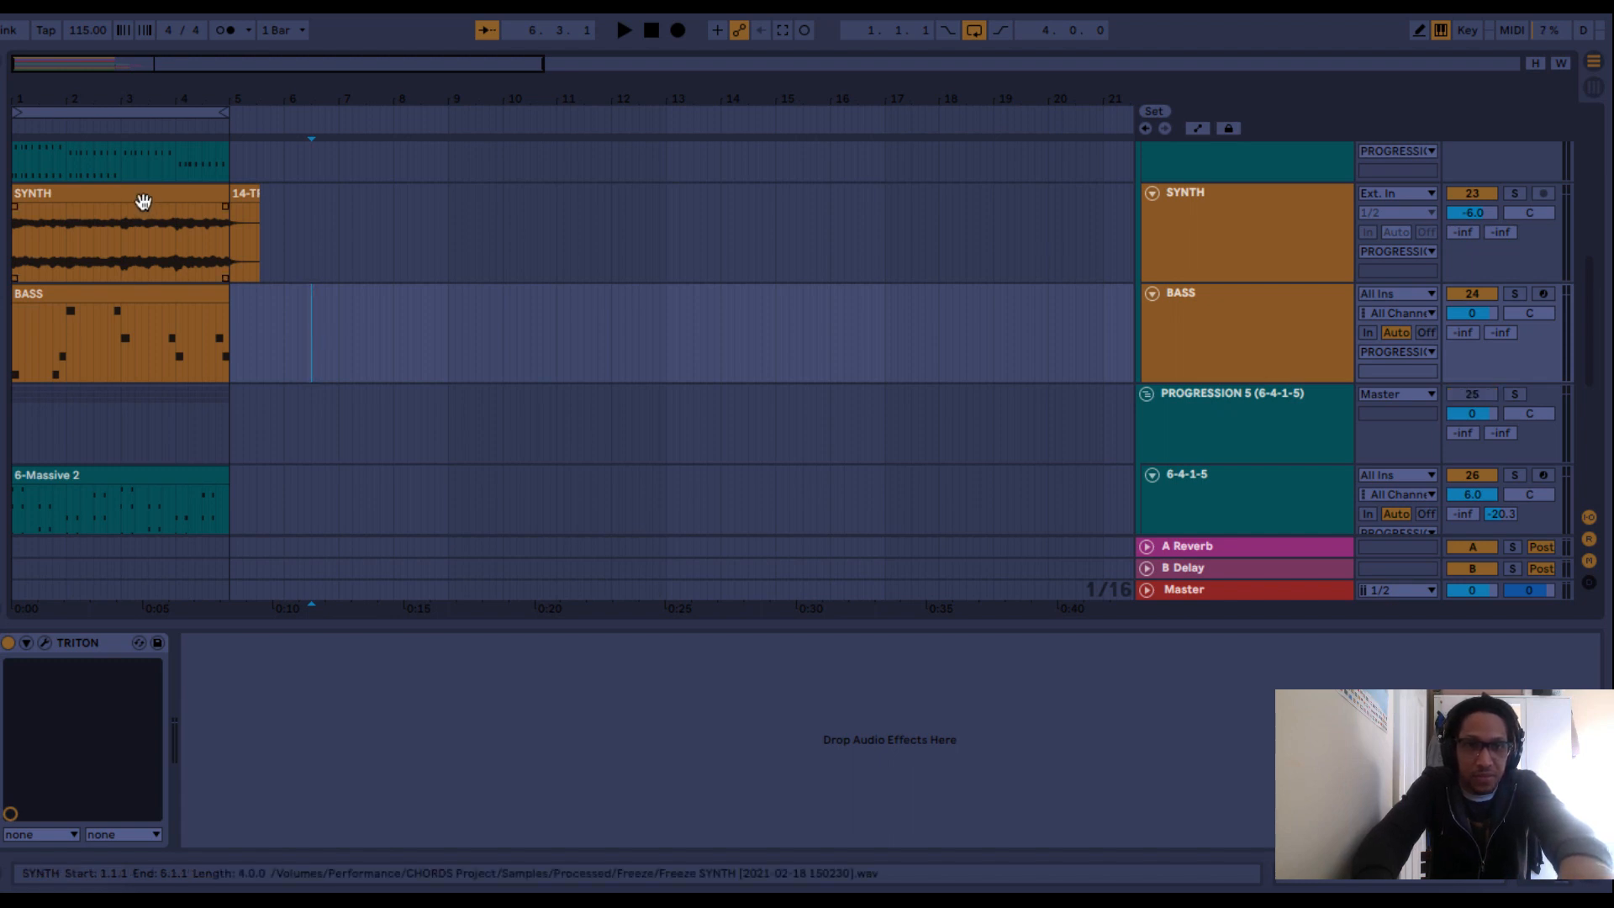
left_click_drag(133, 193, 360, 360)
Move PROGRESSION 4's 4-1-6-5 2 clip and frozen BASS clip to bar 5 on the 6-4-1-5 and BASS tracks of PROGRESSION 5.
scroll(353, 348, "up", 5)
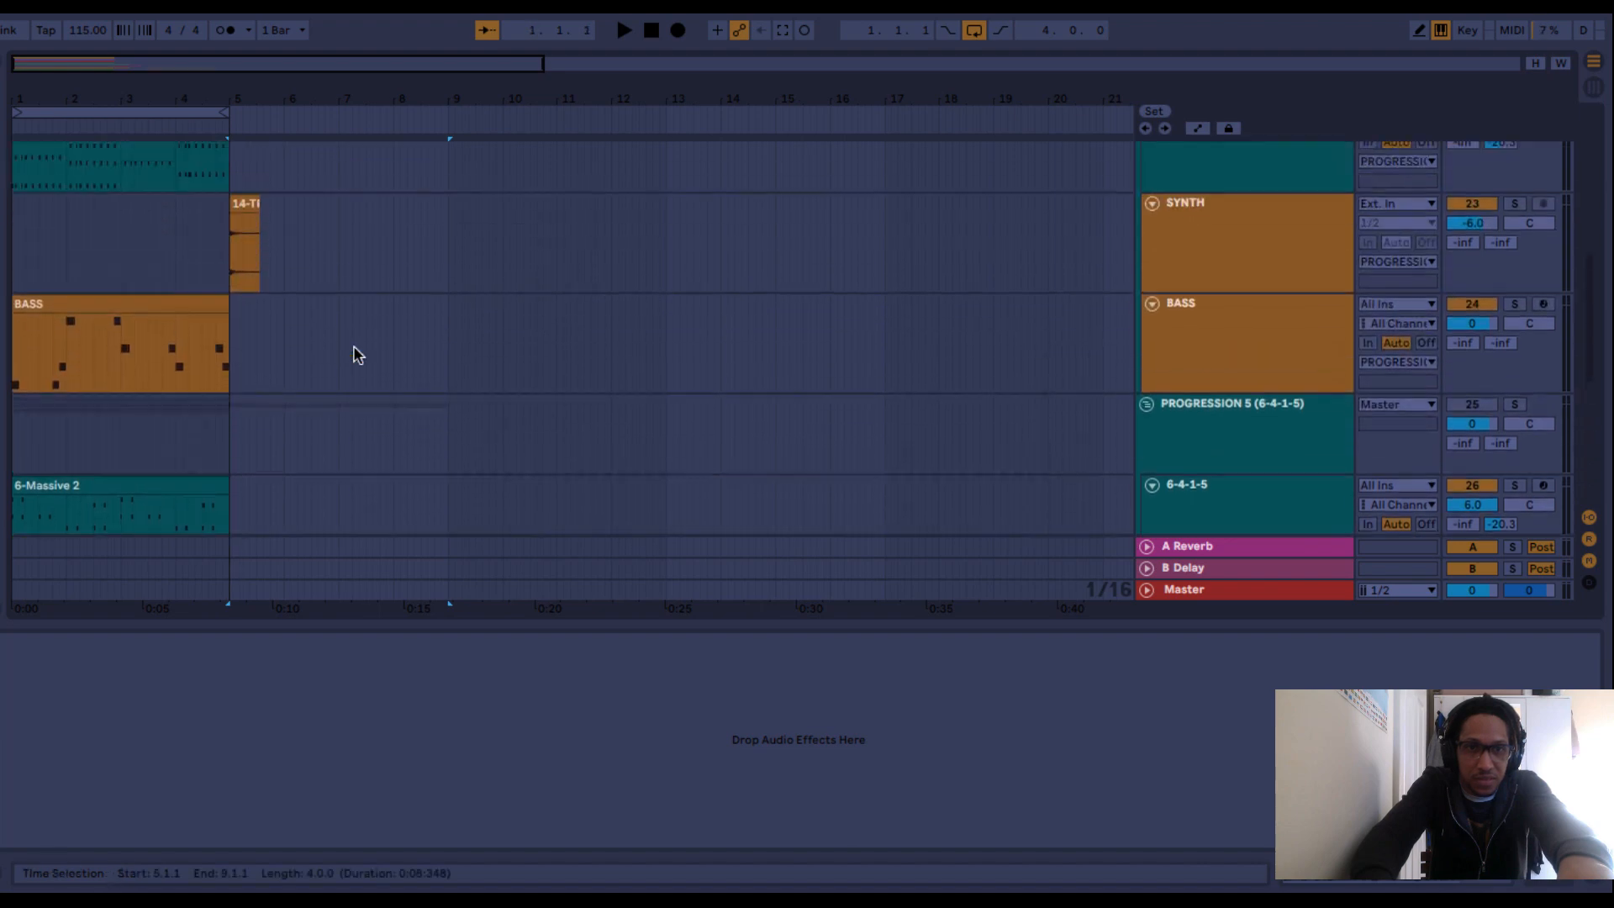
scroll(358, 353, "up", 2)
left_click(118, 191)
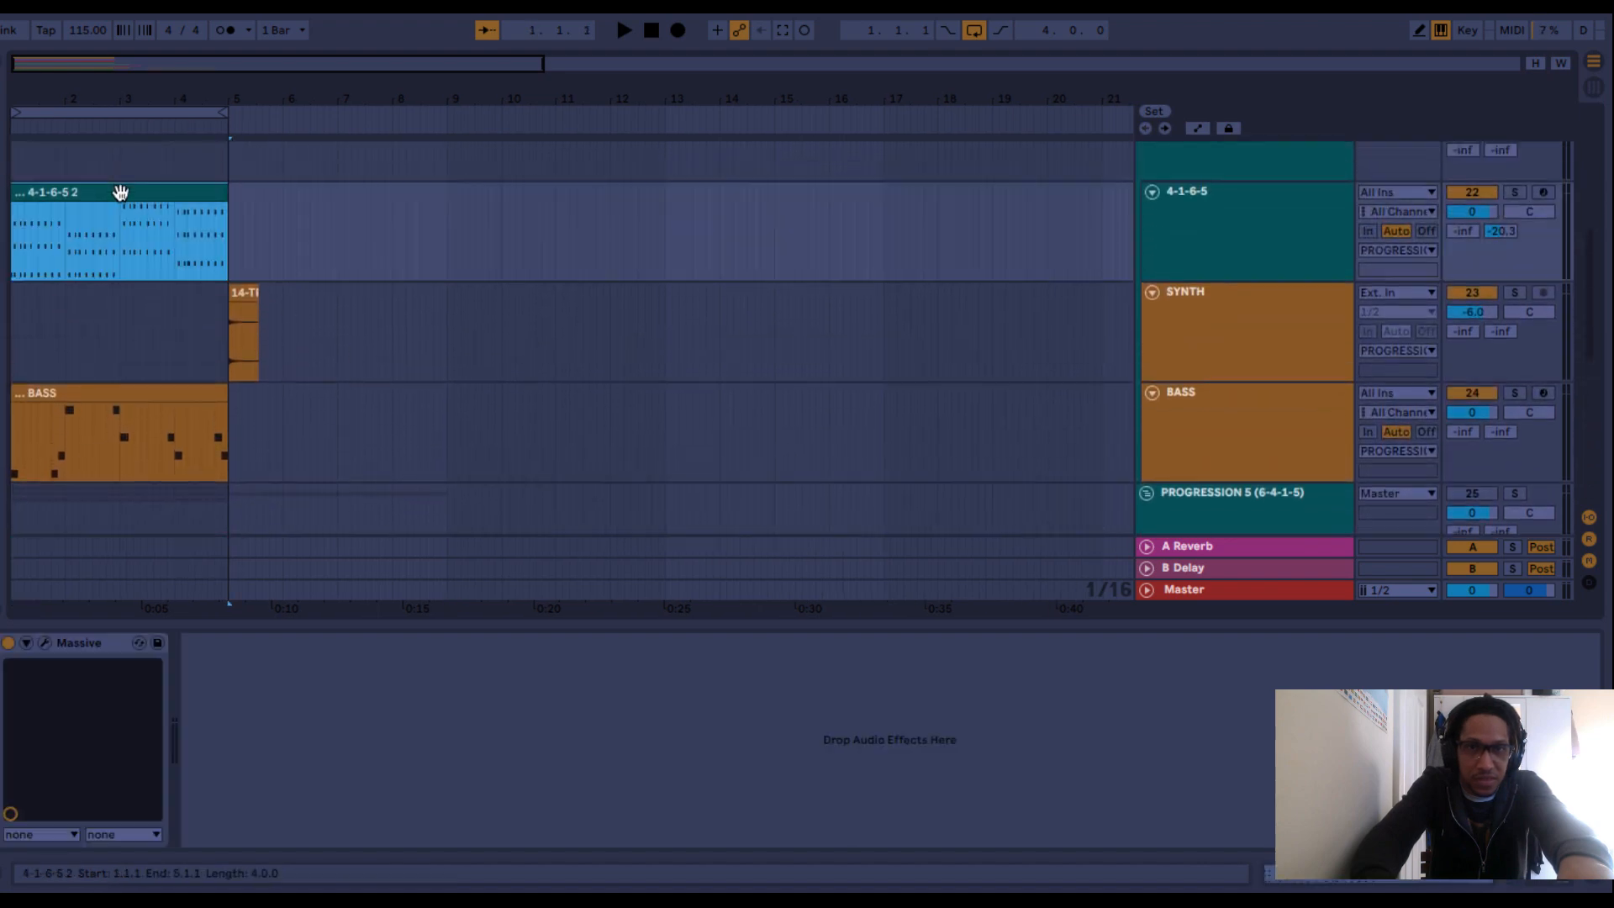
left_click_drag(130, 205, 336, 427)
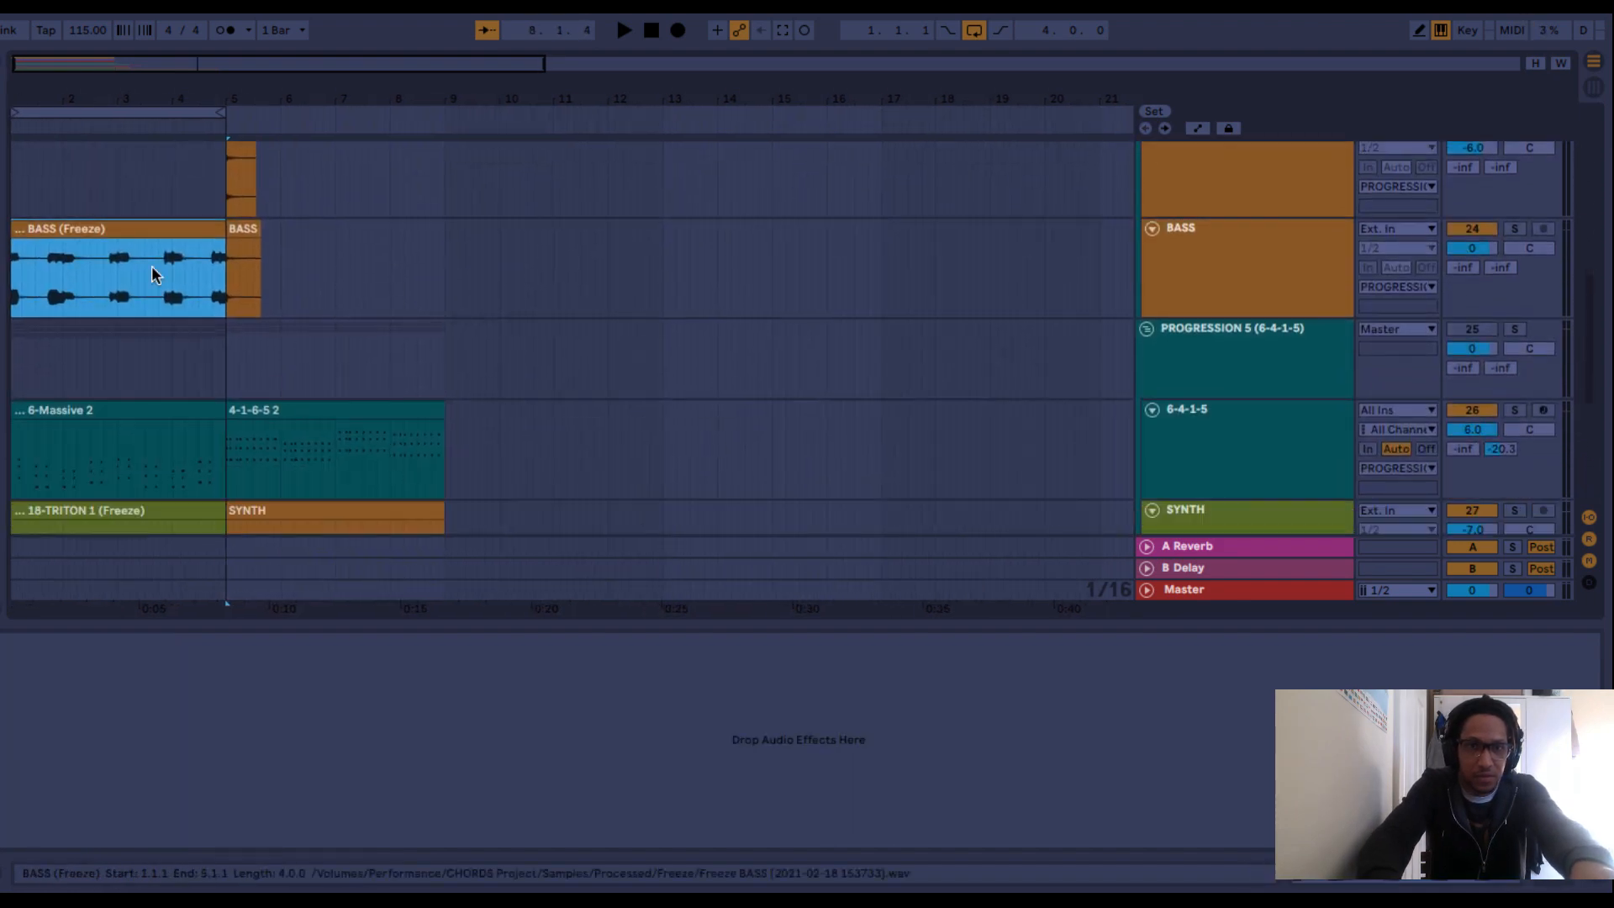
left_click_drag(82, 214, 317, 439)
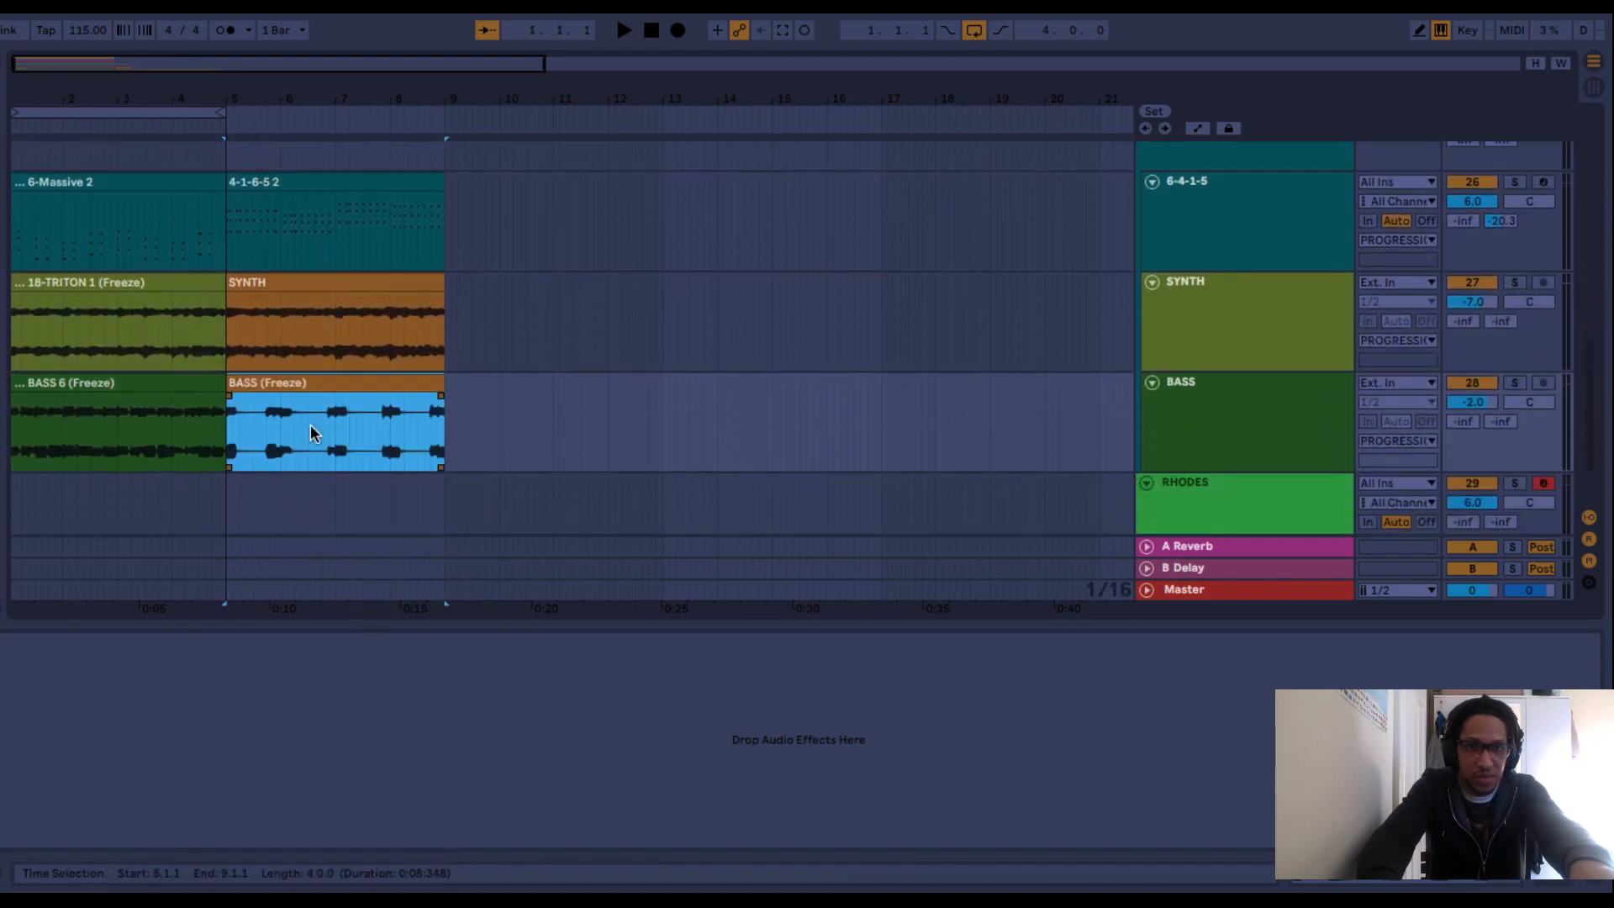
Extend the loop range to bar 9 so that it covers eight bars, with the timeline zoomed out.
mouse_move(346, 101)
left_mouse_down()
mouse_move(345, 139)
mouse_move(345, 101)
left_mouse_up()
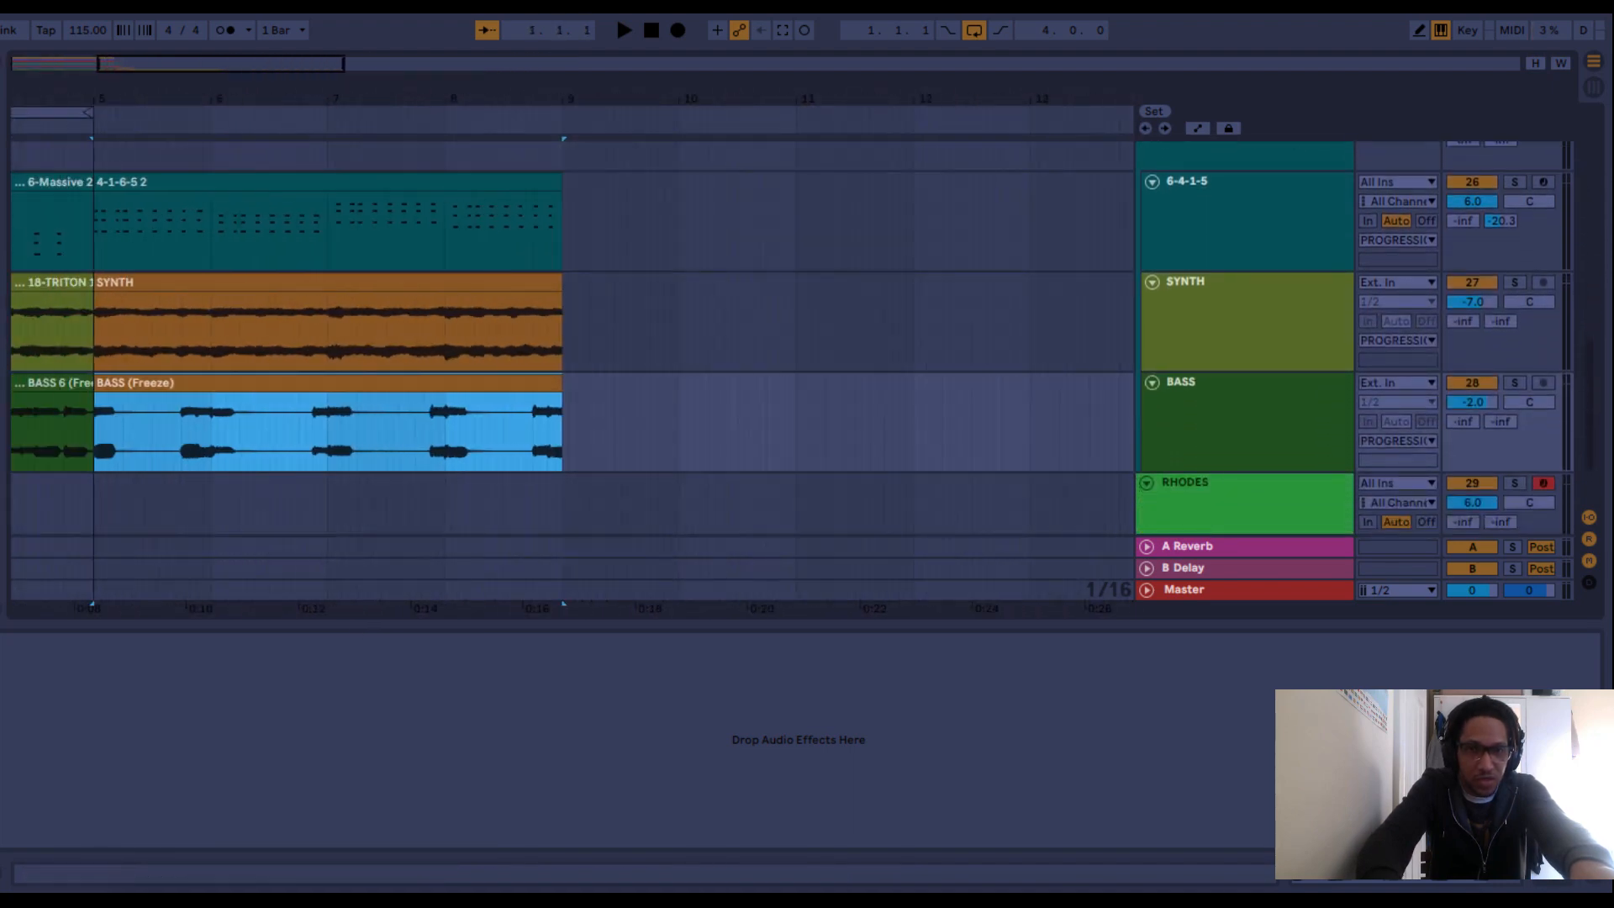
scroll(306, 364, "up", 4)
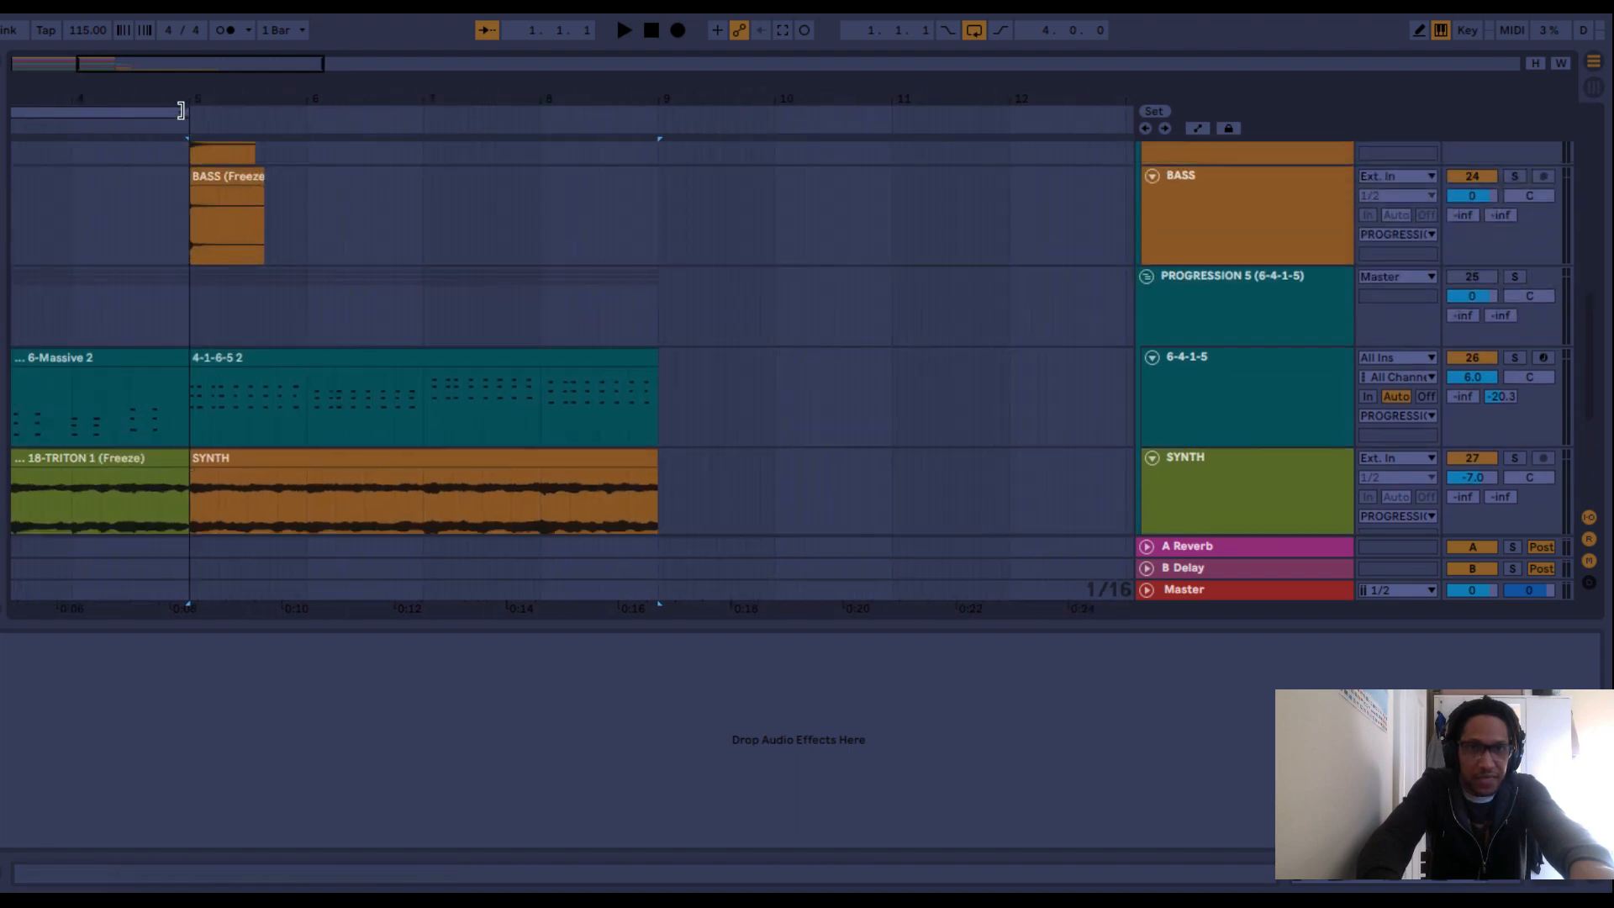
left_click_drag(187, 111, 657, 180)
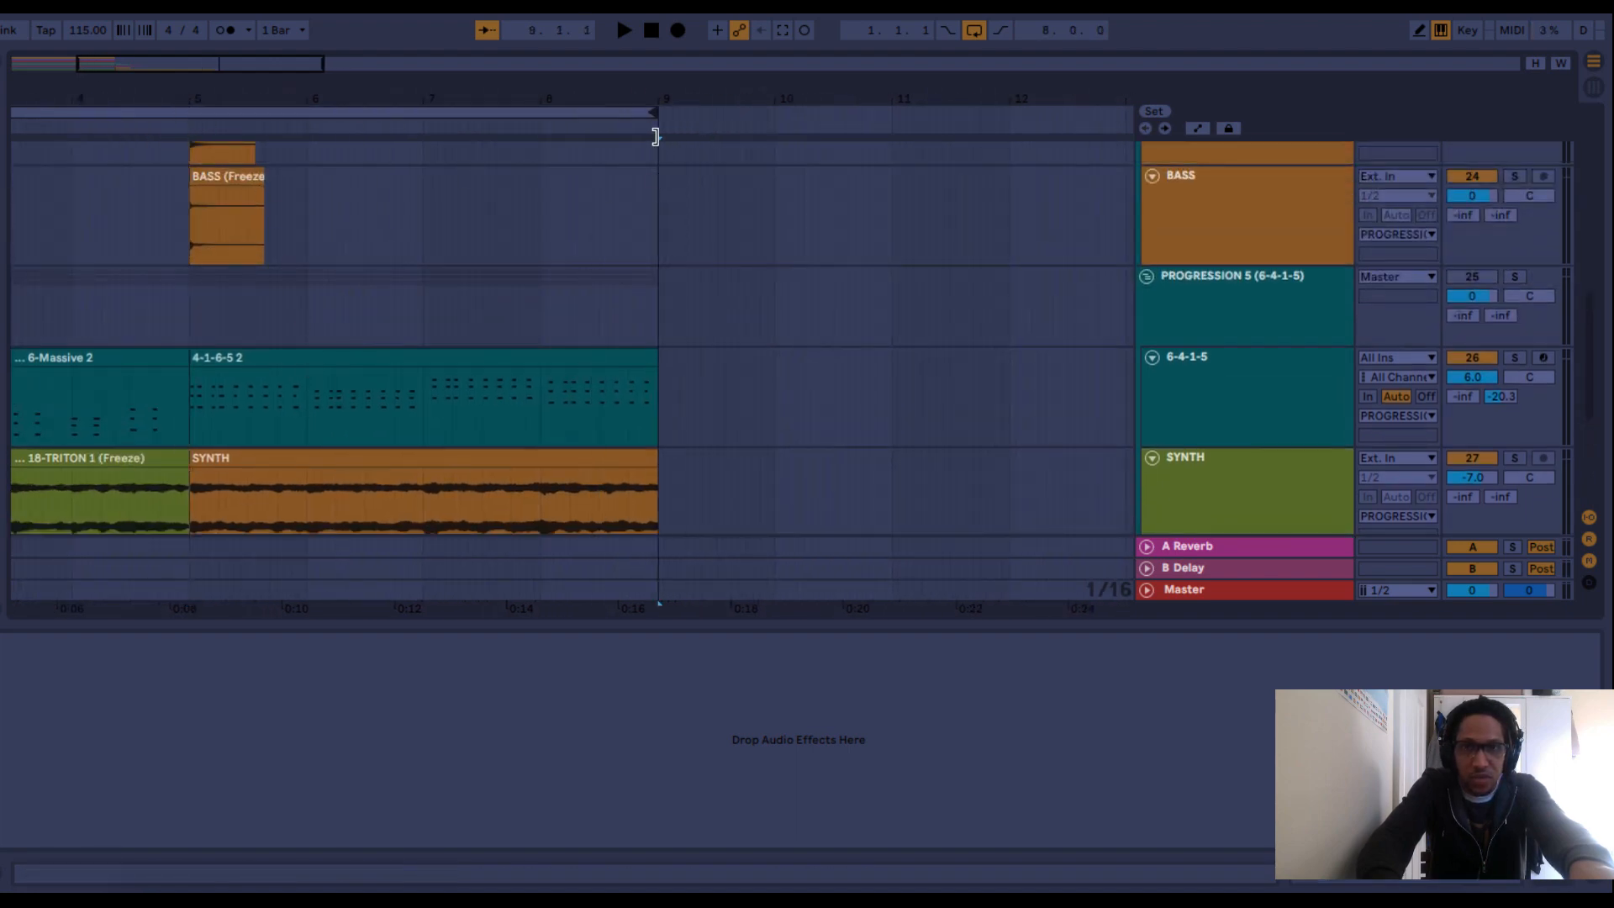
left_click_drag(655, 98, 655, 51)
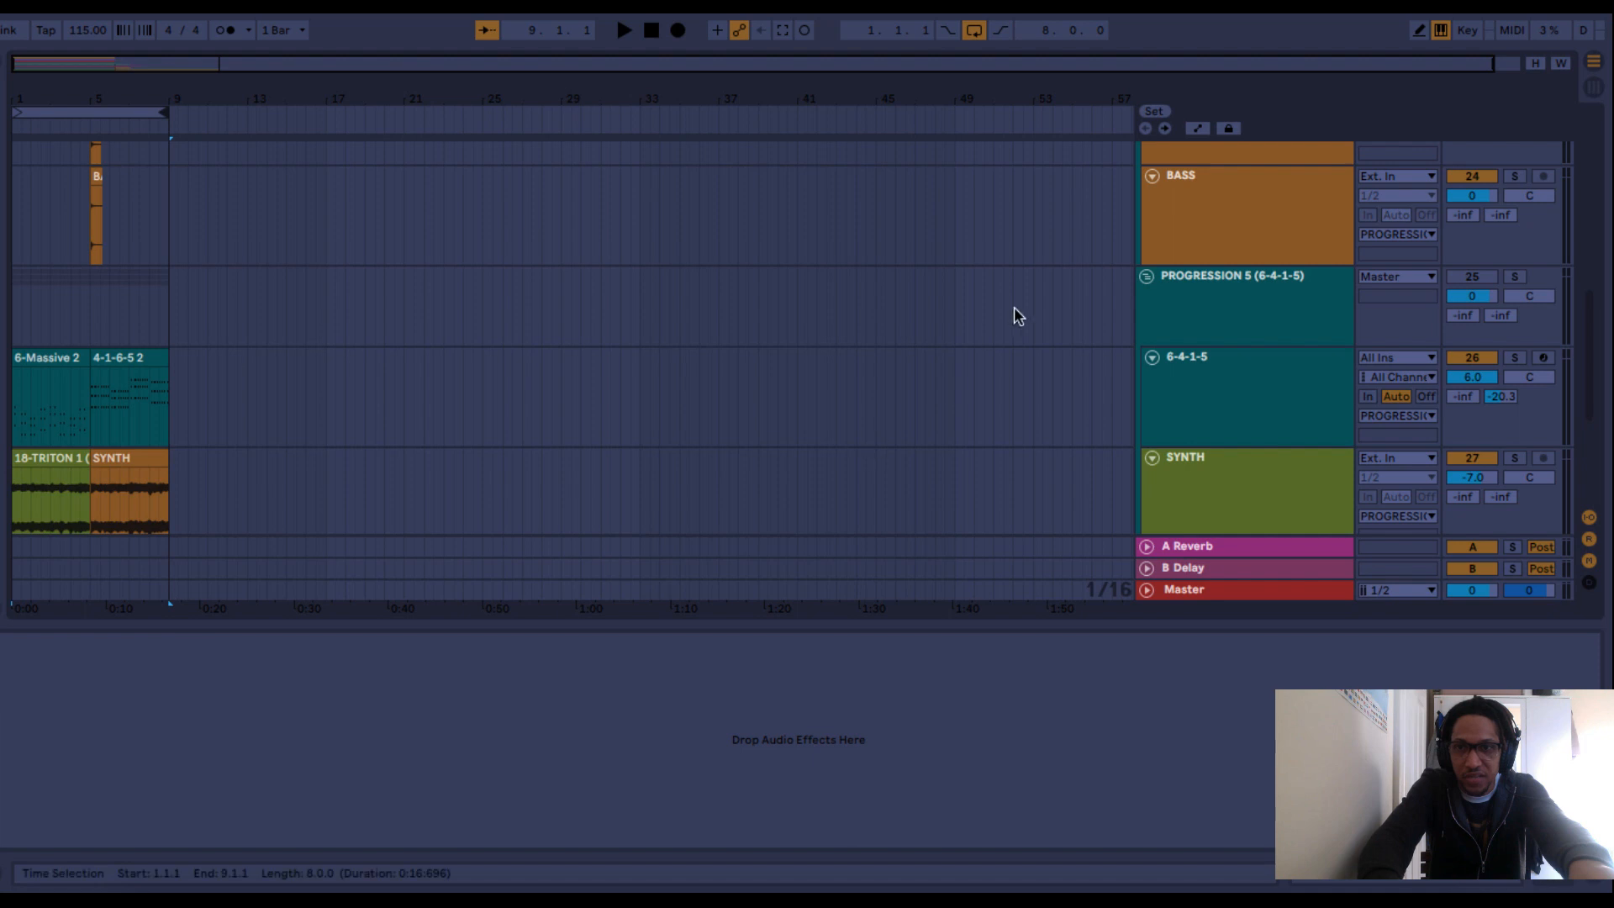
Collapse the PROGRESSION 5 and PROGRESSION 4 groups, unmute PROGRESSION 5 and start playing the eight-bar loop.
left_click(1148, 276)
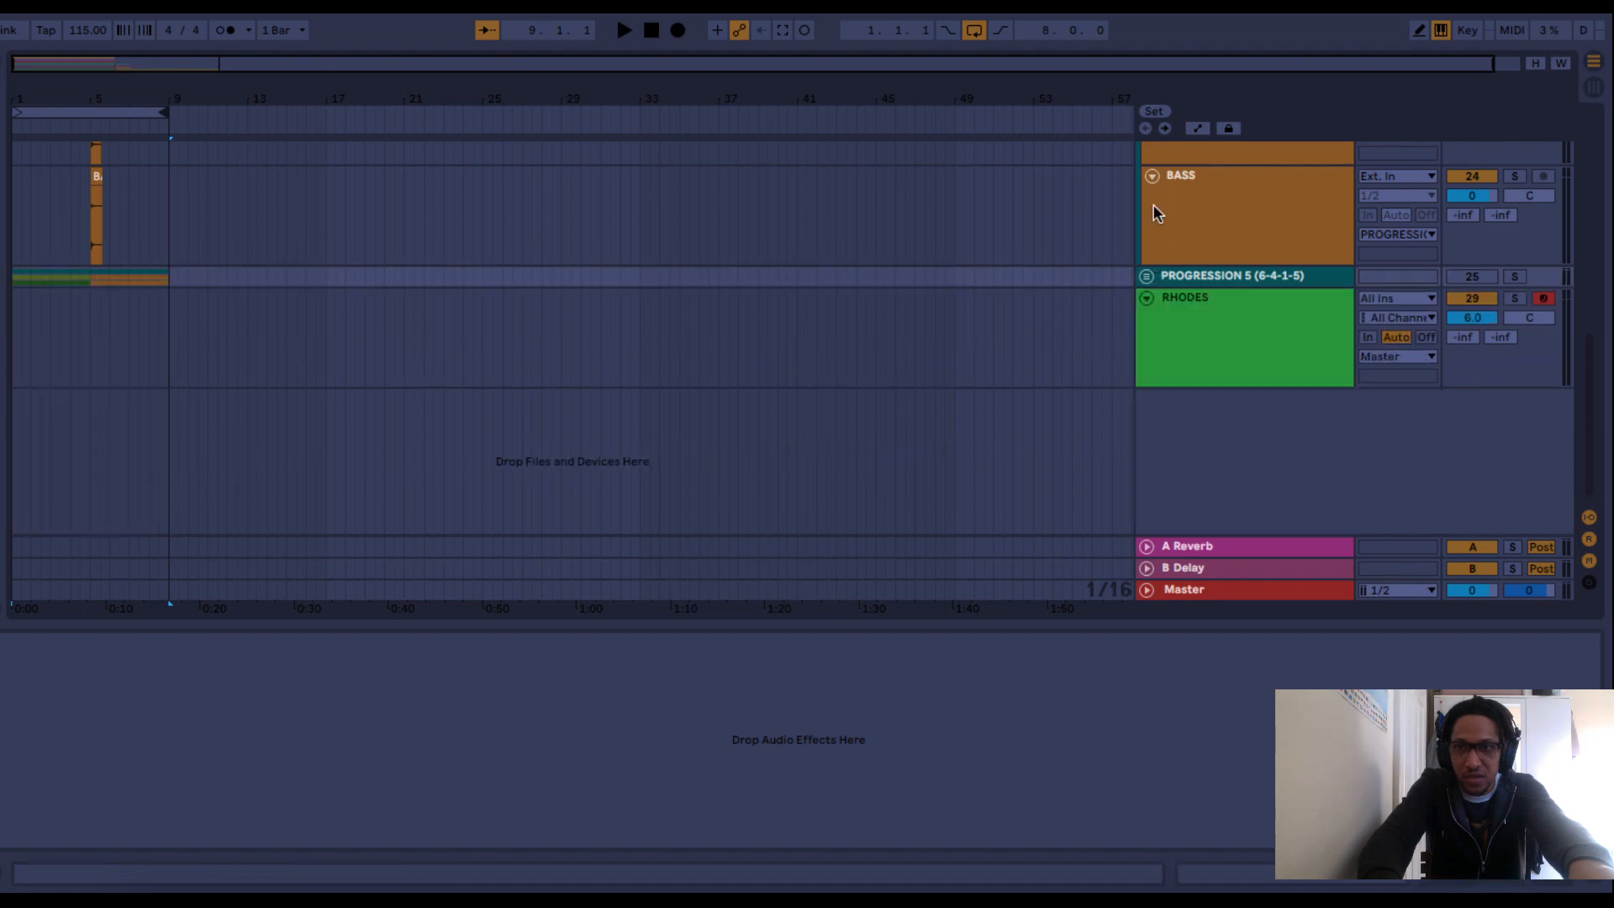
scroll(1148, 210, "up", 5)
scroll(1147, 238, "up", 2)
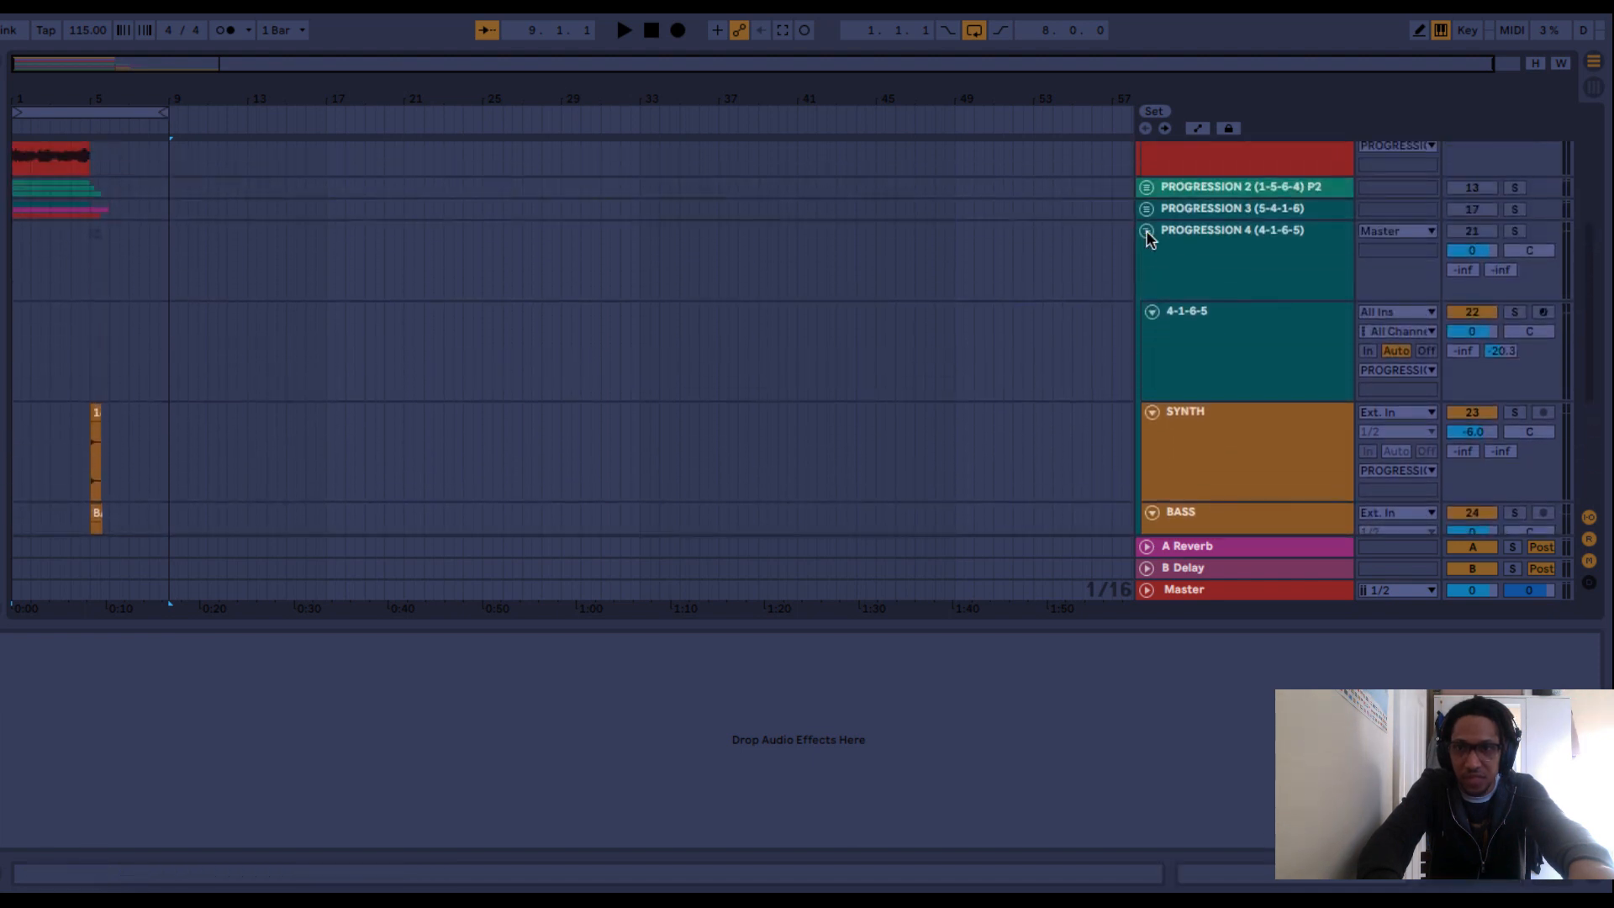
left_click(1149, 251)
left_click(1146, 230)
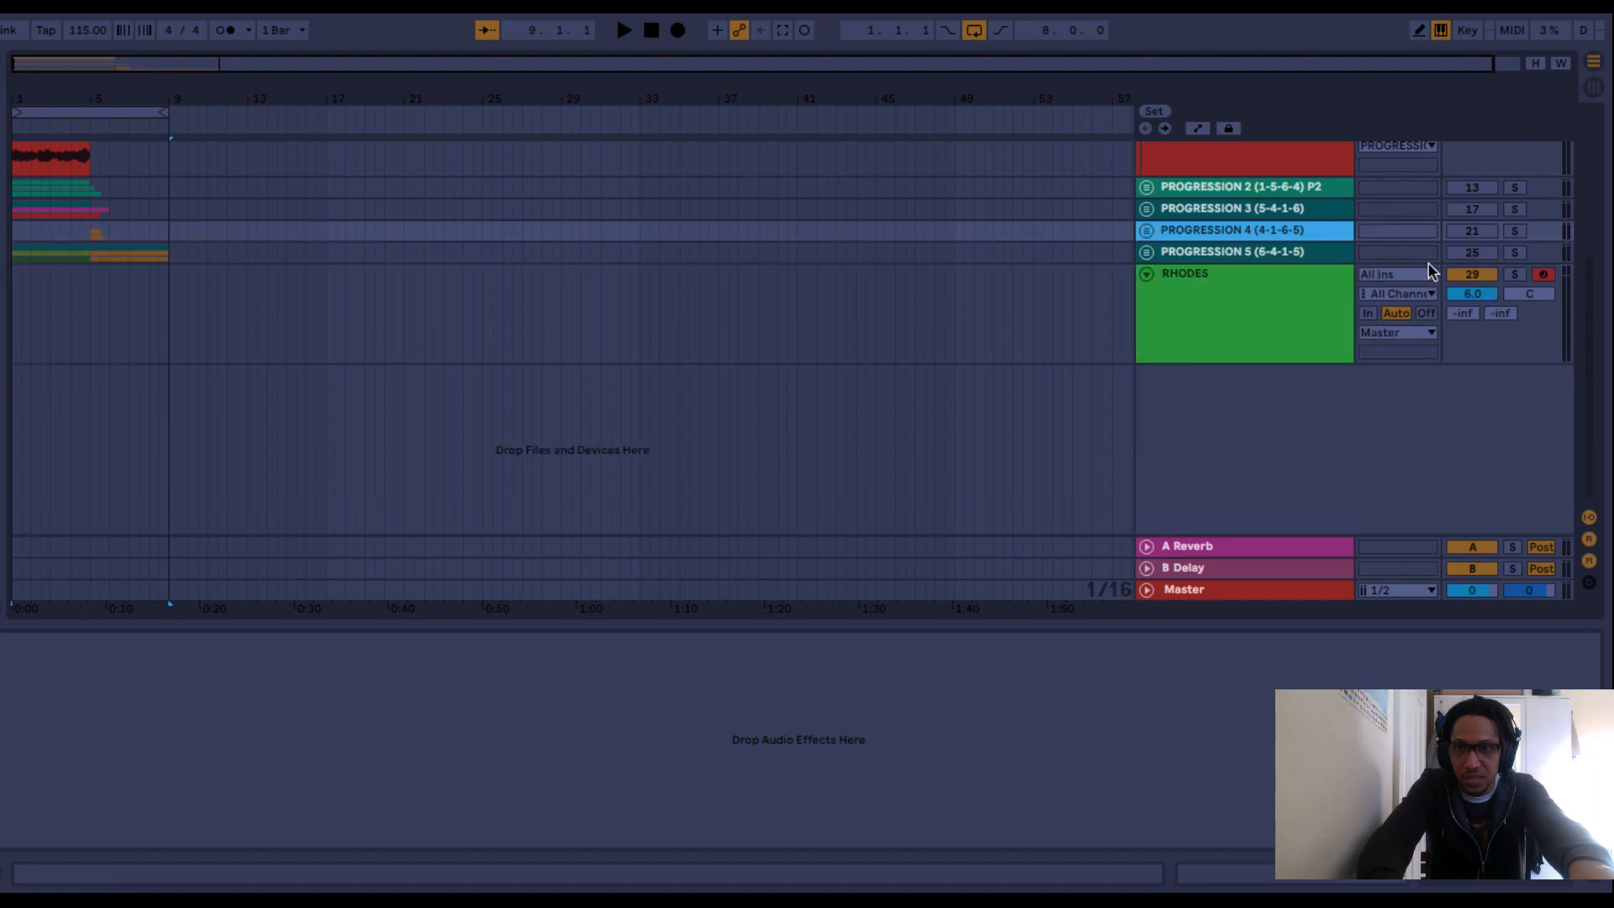
key("space")
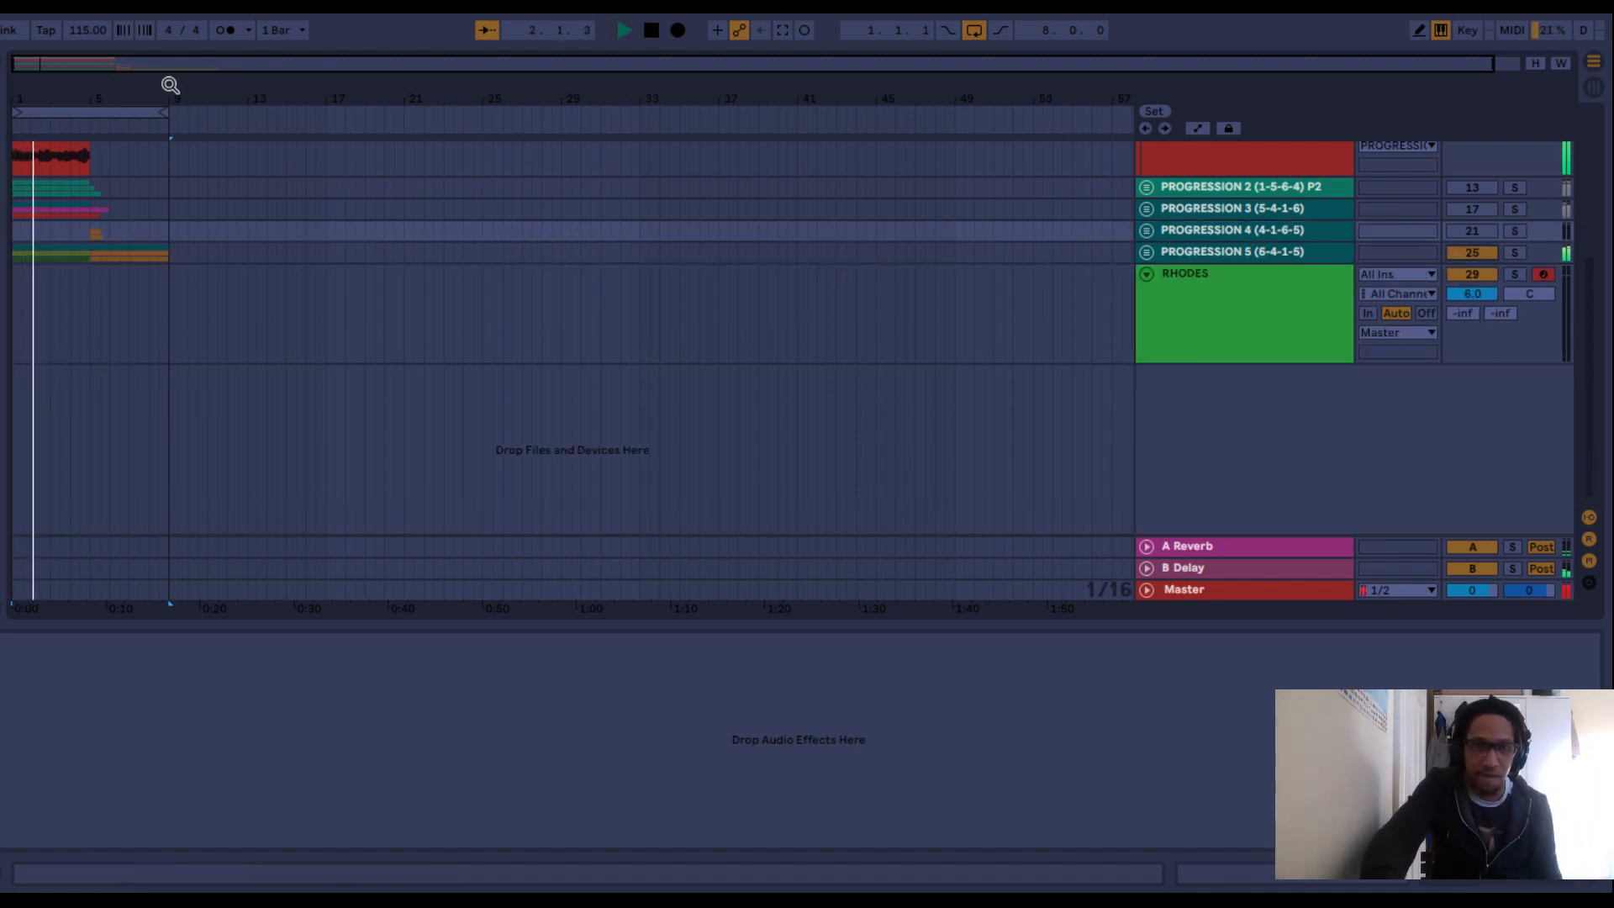
Expand the PROGRESSION 5 group and review its combined 6-4-1-5 and 4-1-6-5 clips during playback, keeping PROGRESSION 4 collapsed.
left_click(1148, 252)
left_click(1148, 230)
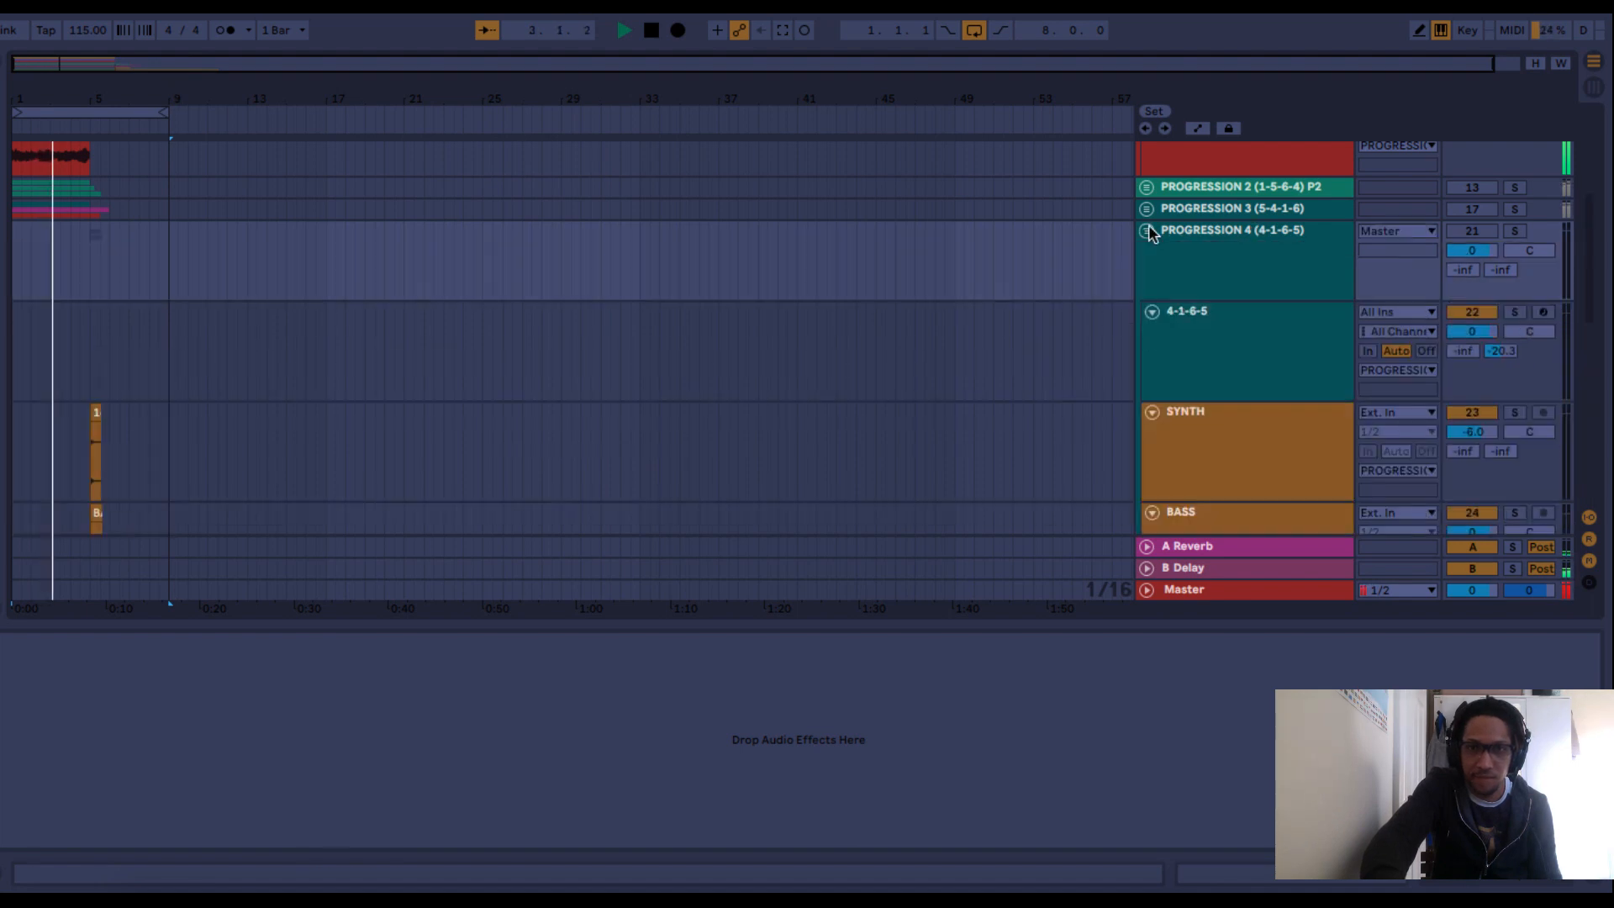
scroll(785, 295, "down", 10)
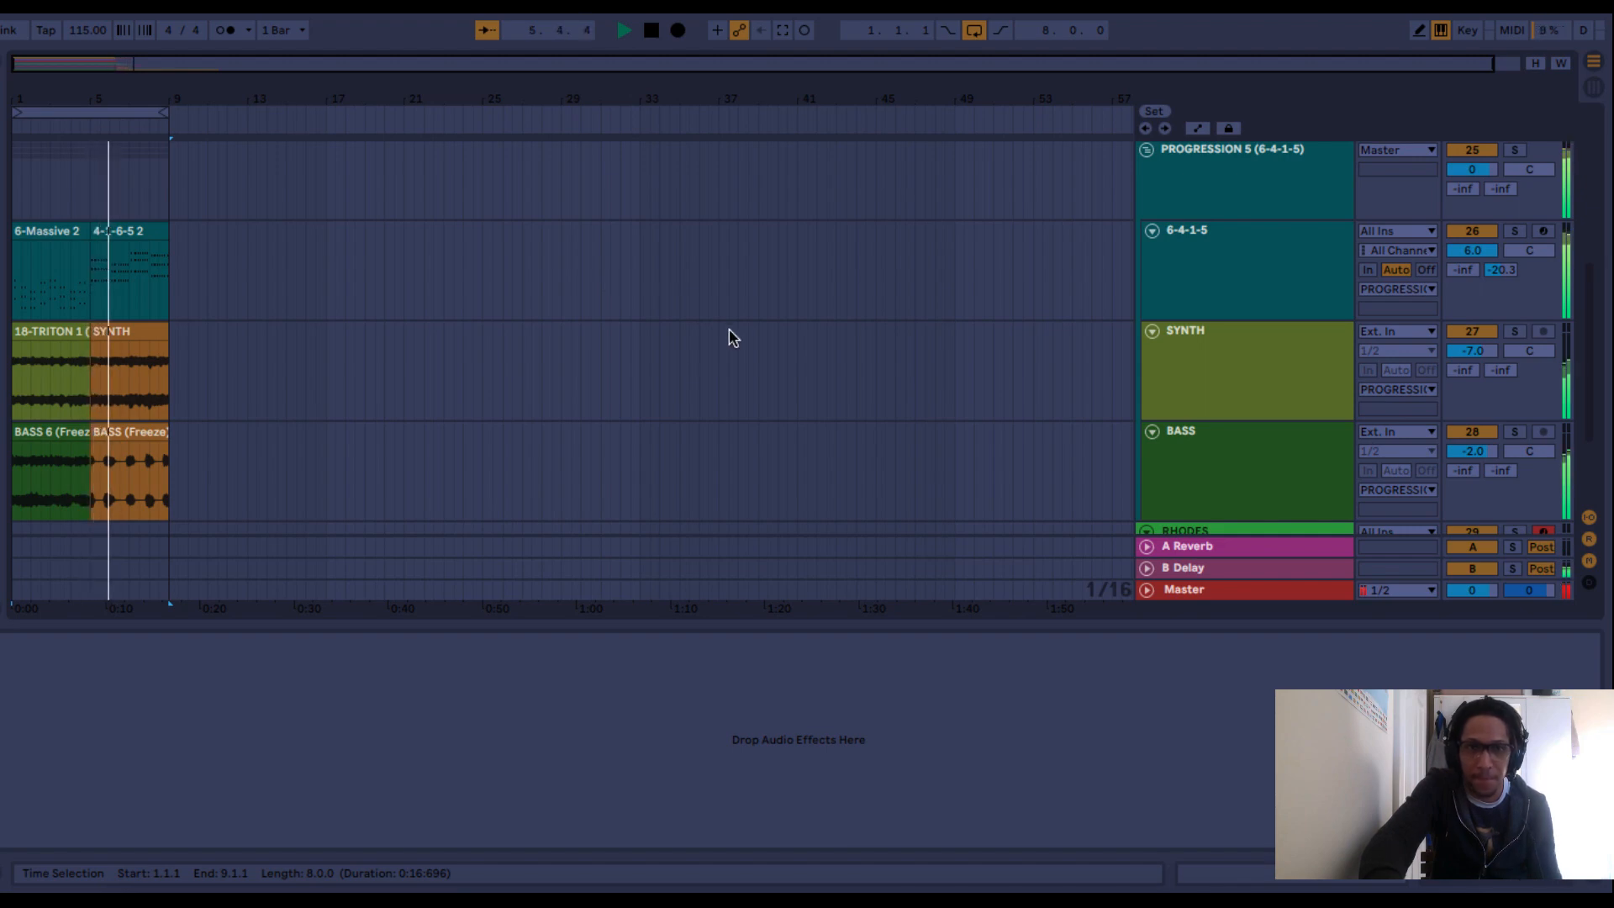
scroll(726, 329, "up", 10)
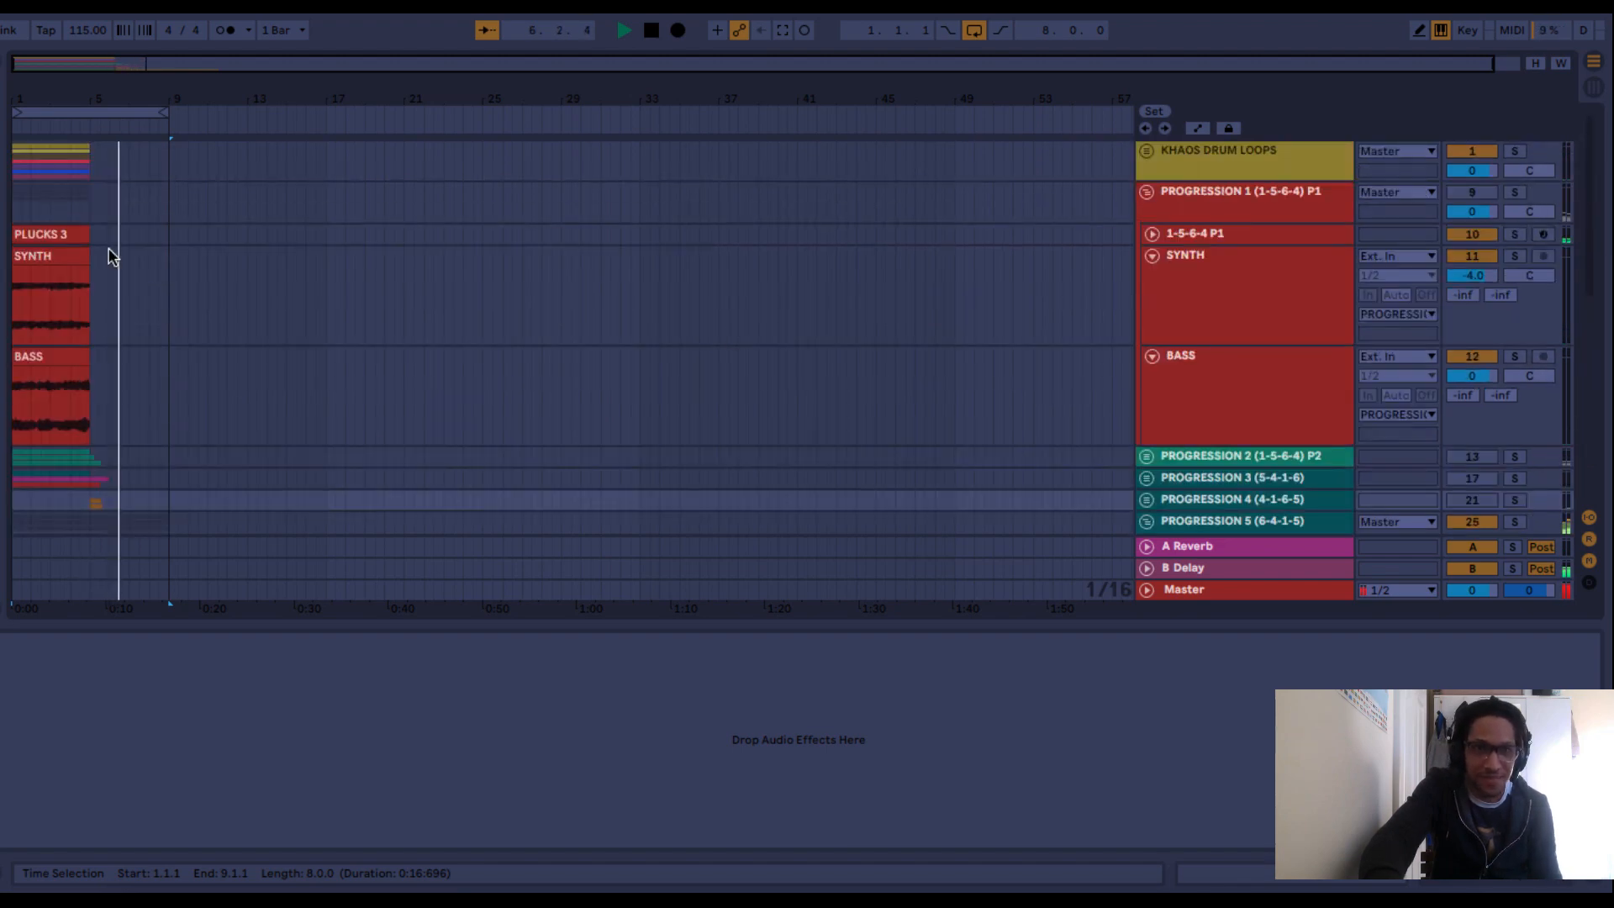
Expand the KHAOS DRUM LOOPS group and duplicate its RIDDIM and KICK clips directly after the originals.
left_click(1146, 149)
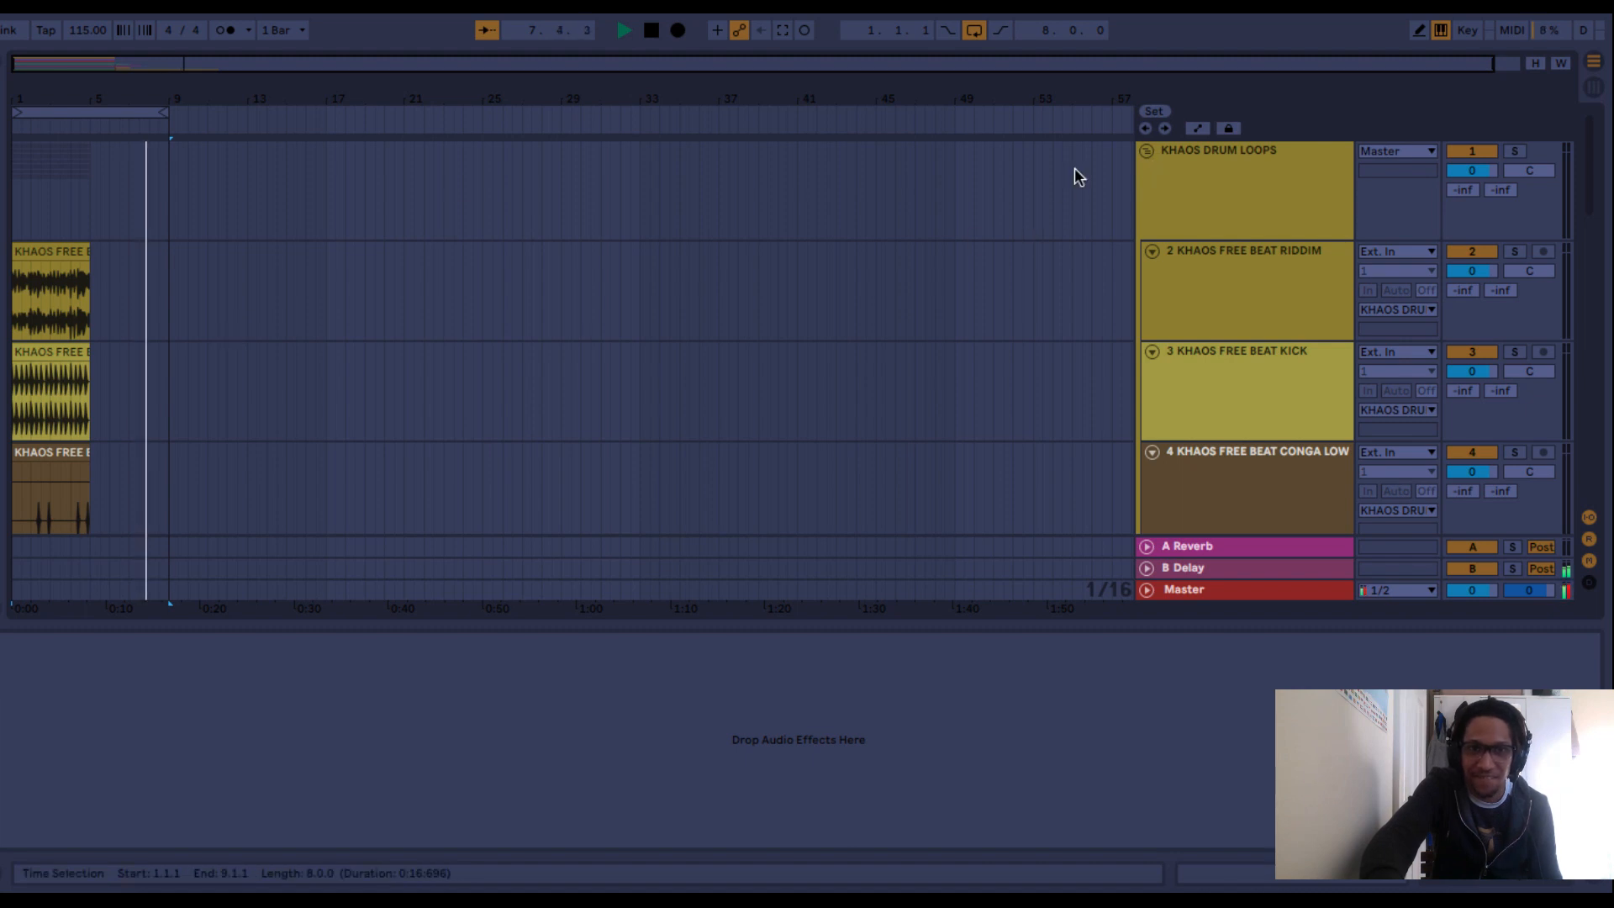
left_click(54, 246)
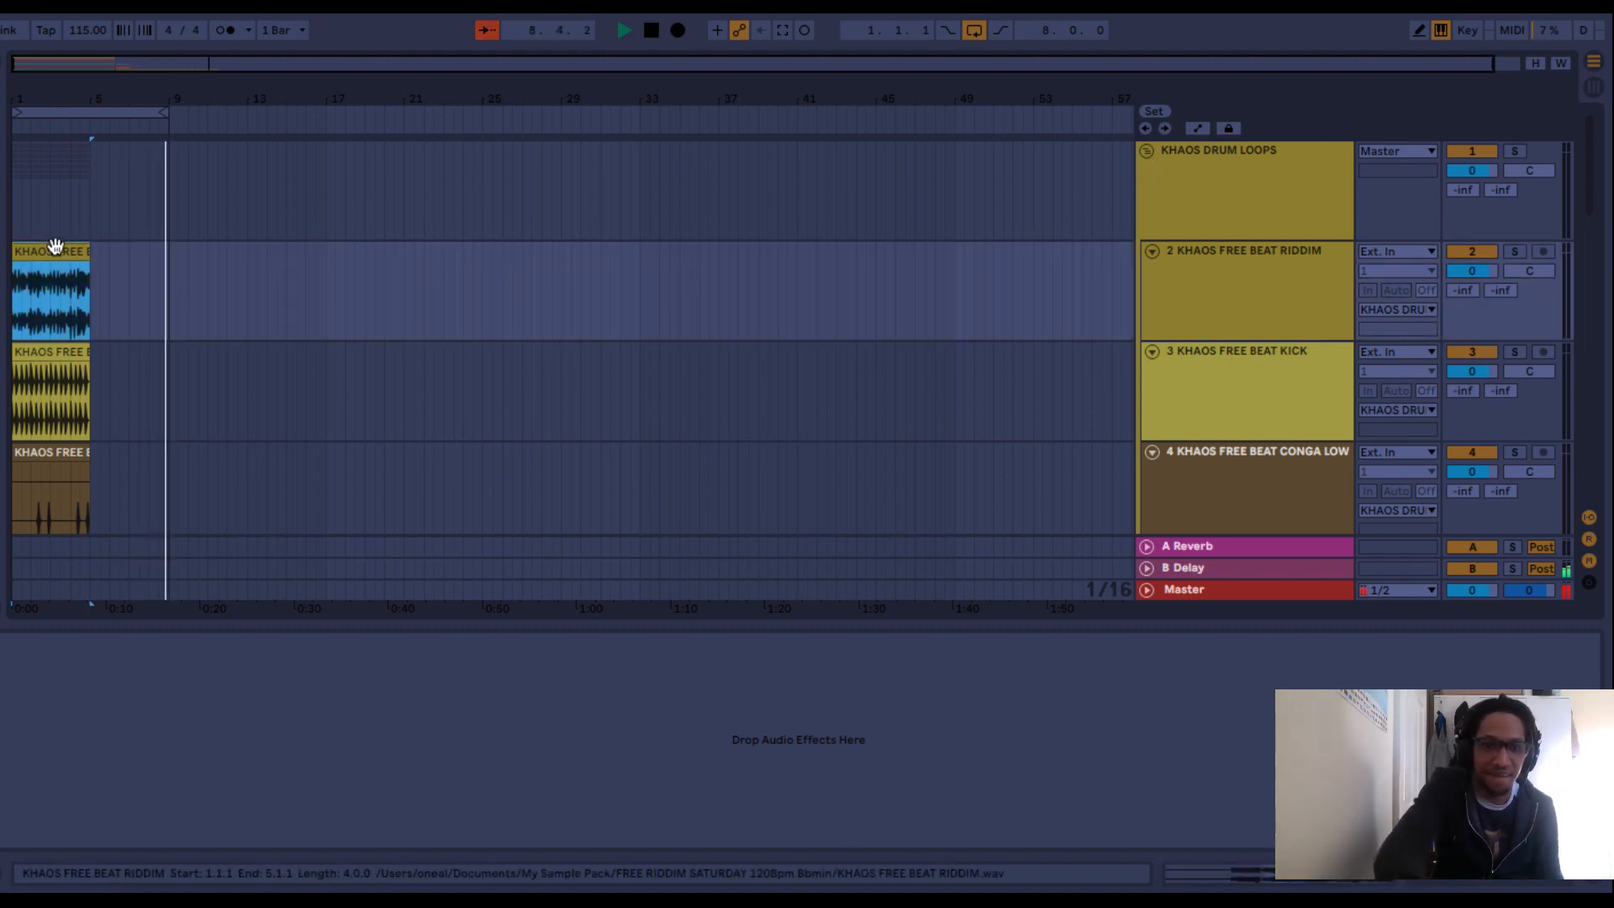
key("ctrl+d")
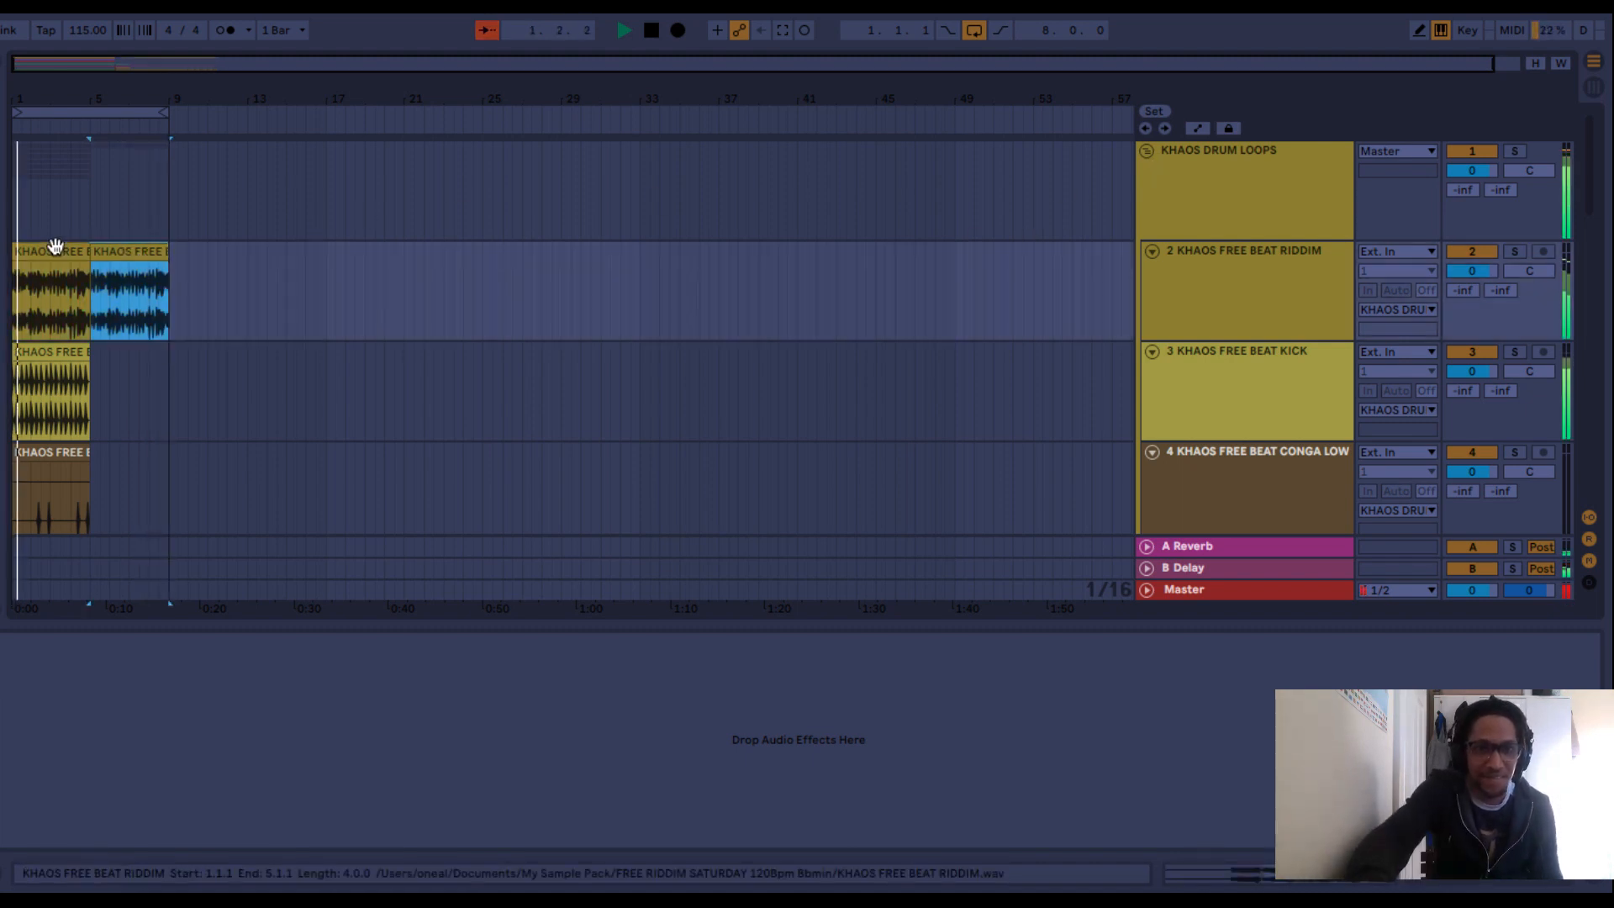
left_click(69, 353)
key("ctrl+d")
Duplicate the low conga, slap roll and woodblock clips to fill bars 5 to 9, and delete the surplus slap roll copy at bar 9.
scroll(69, 353, "down", 3)
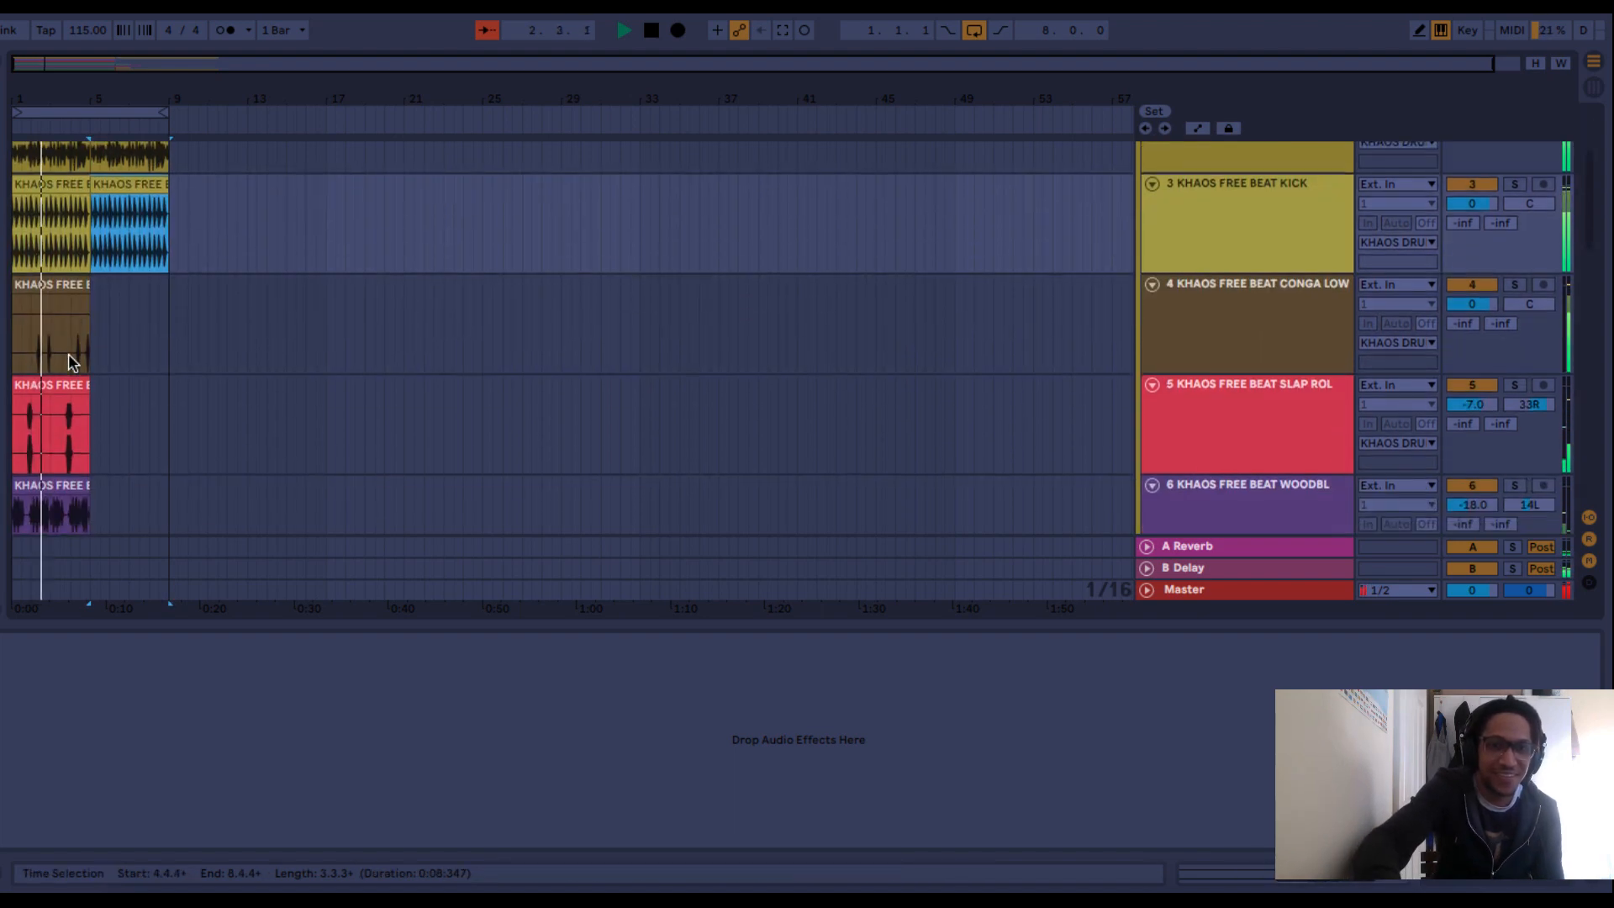
left_click(70, 282)
key("ctrl+d")
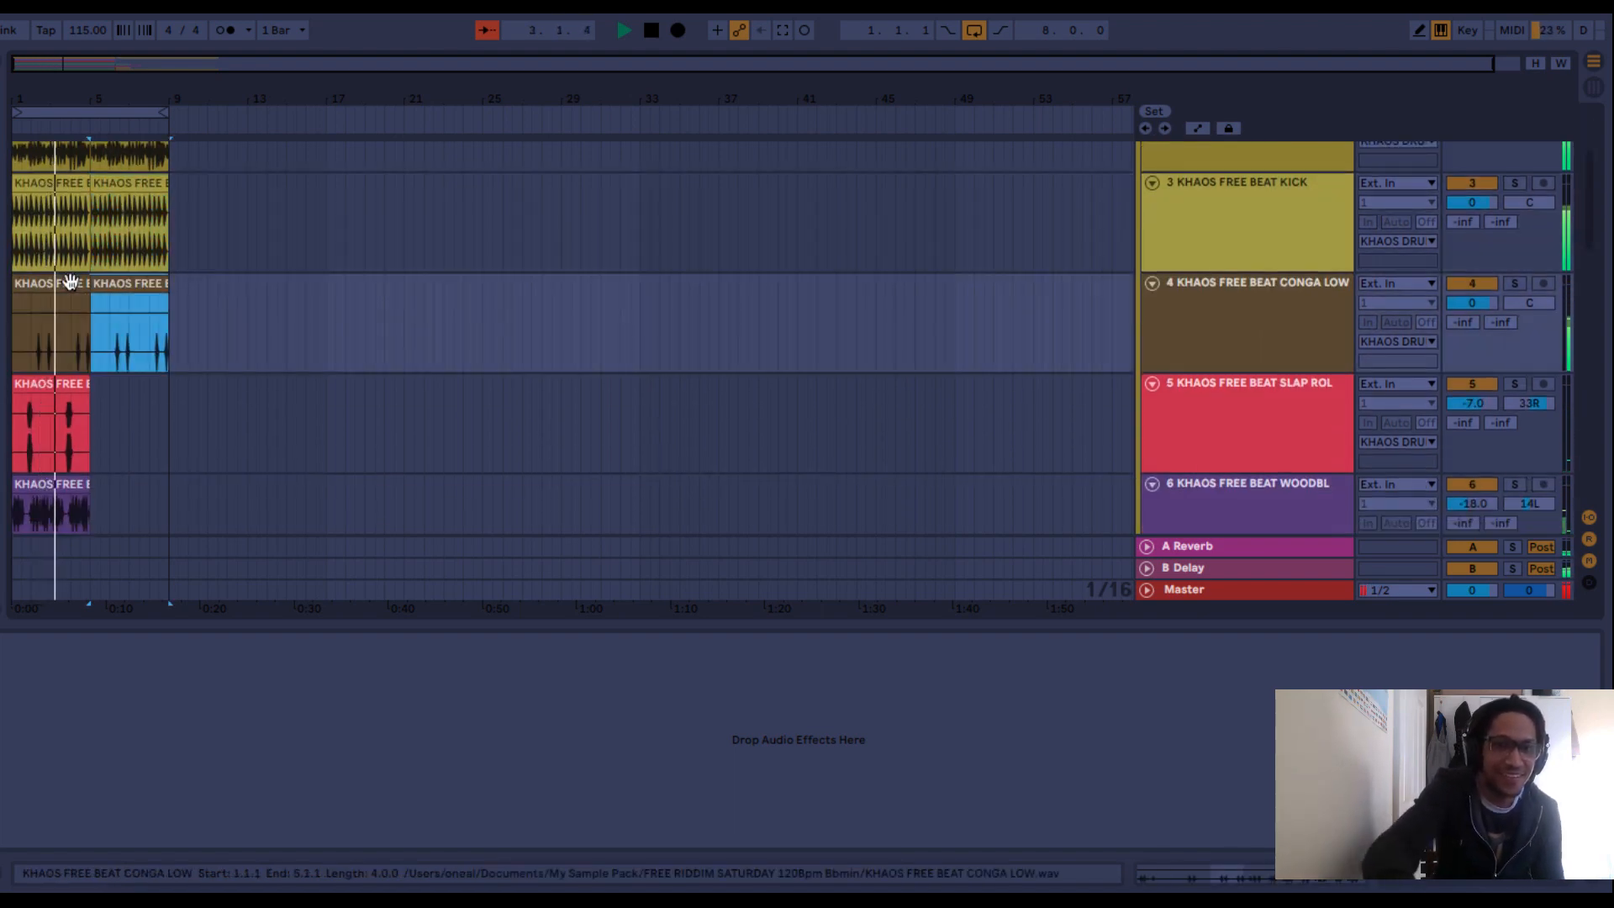
left_click(65, 376)
key("ctrl+d")
key("ctrl+d")
left_click(67, 484)
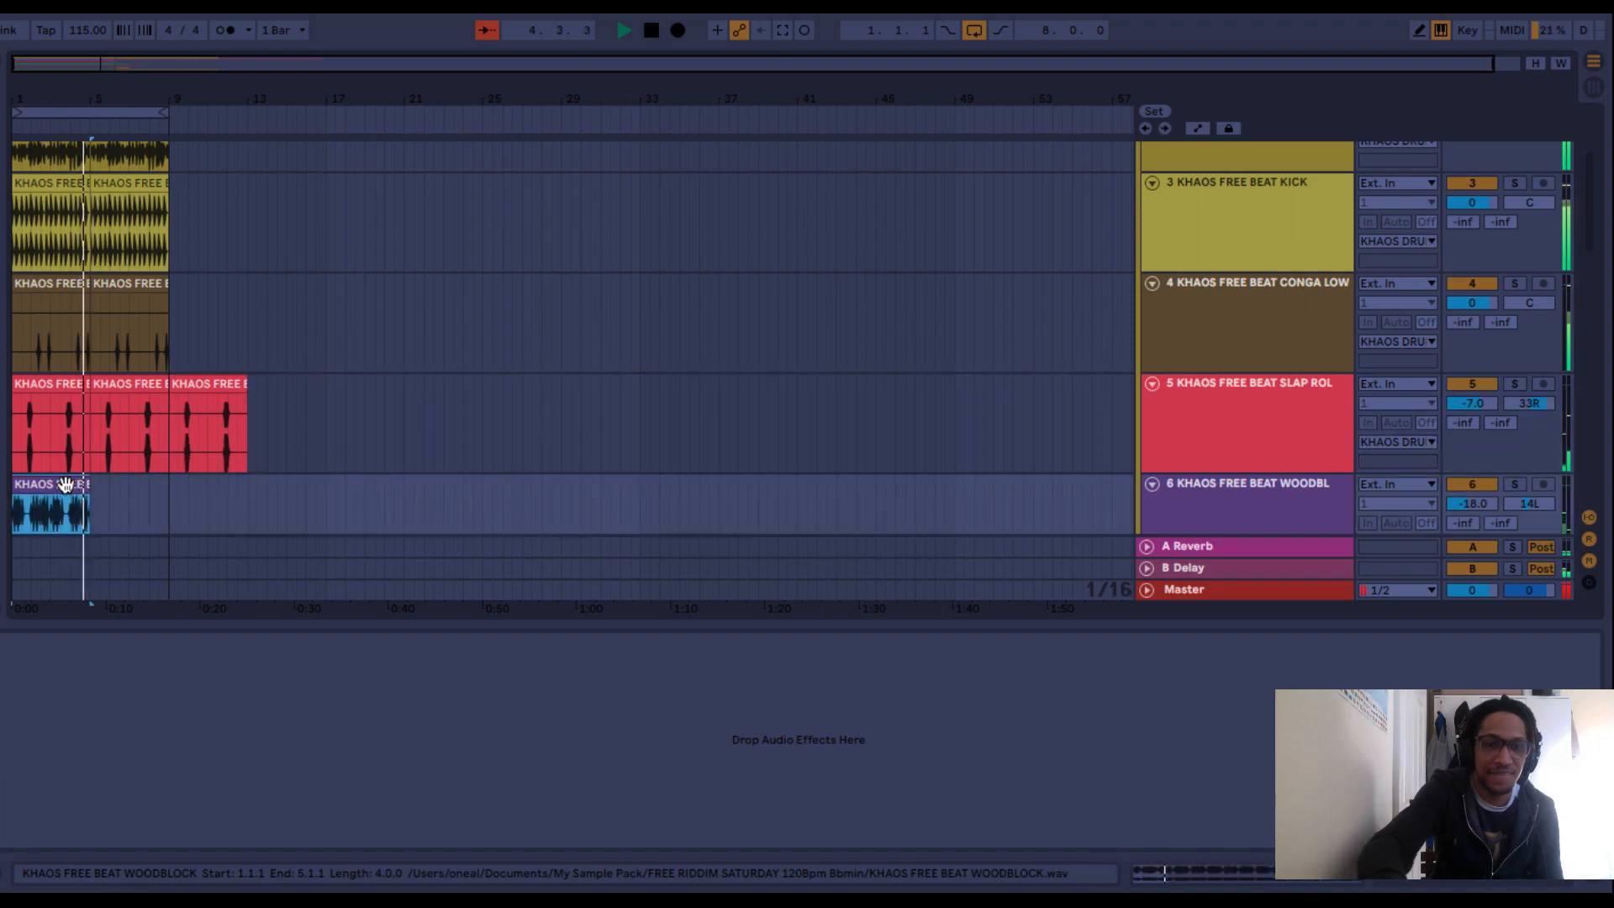
key("ctrl+d")
scroll(69, 491, "down", 2)
scroll(69, 491, "down", 1)
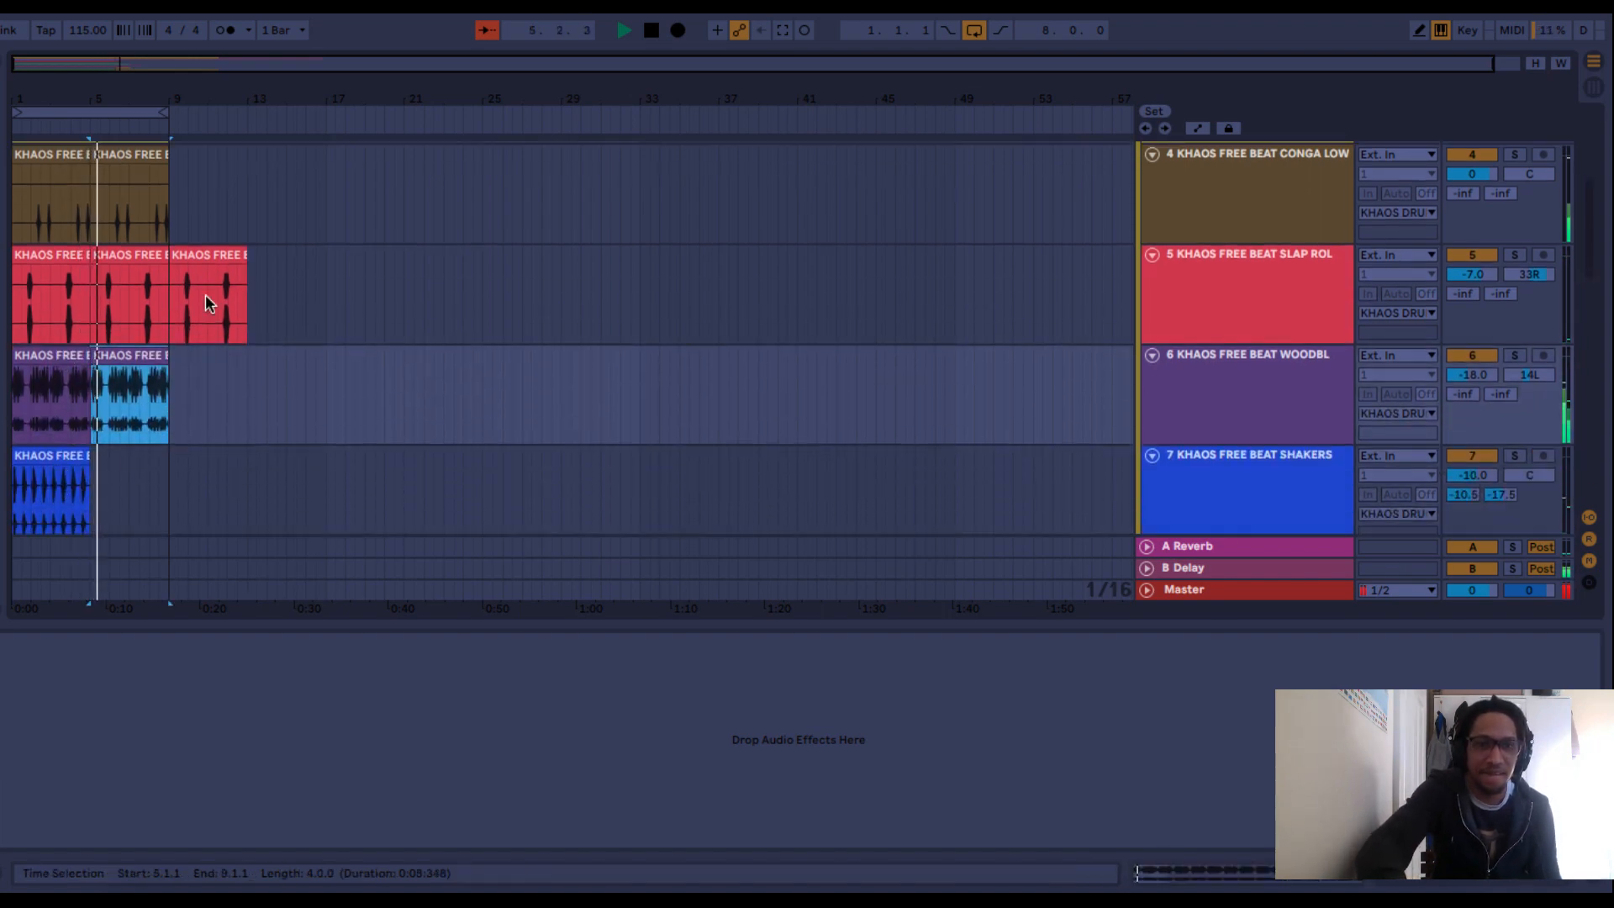
left_click(225, 262)
key("Delete")
Duplicate the SHAKERS and Snare 70s clips to bar 5 and stop playback.
scroll(227, 263, "down", 3)
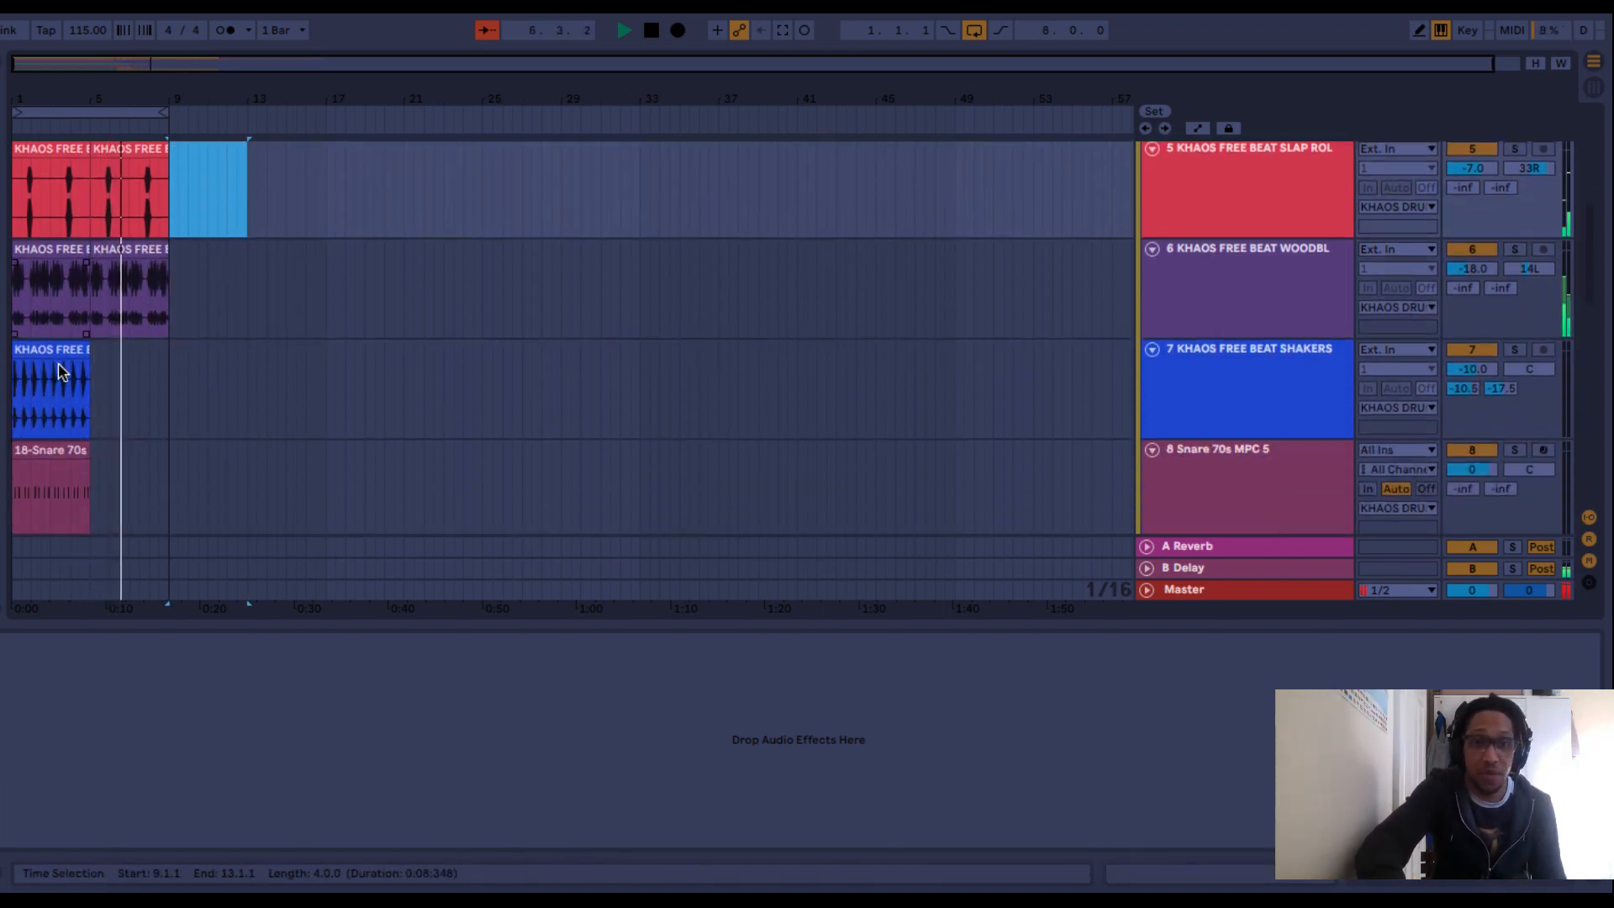
left_click(60, 346)
key("ctrl+d")
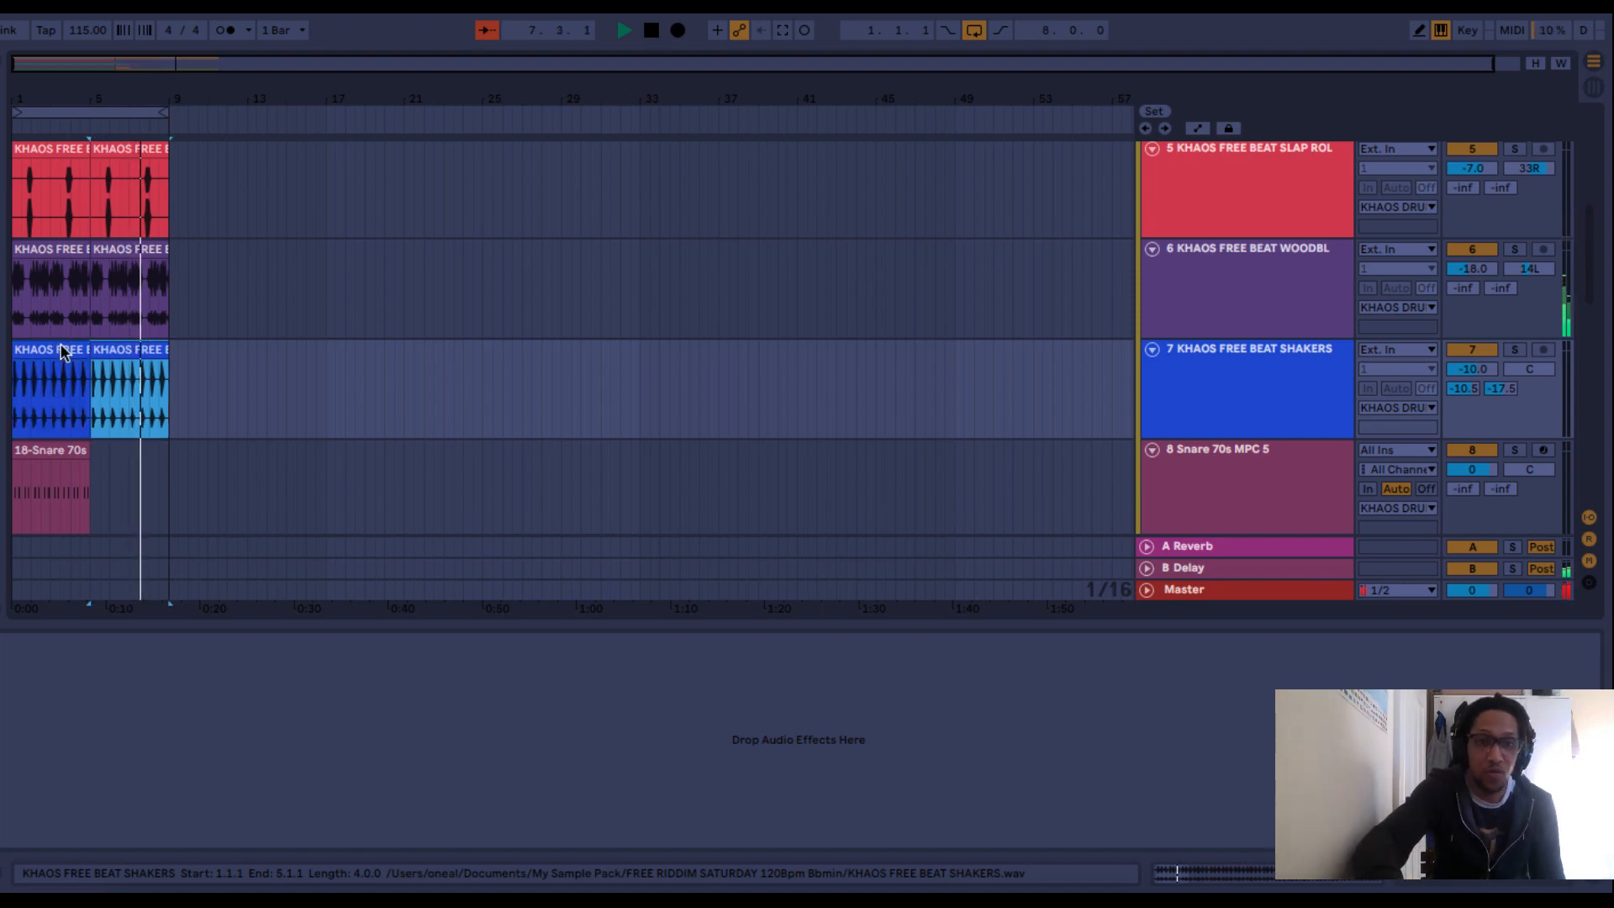
scroll(61, 349, "down", 2)
left_click(71, 363)
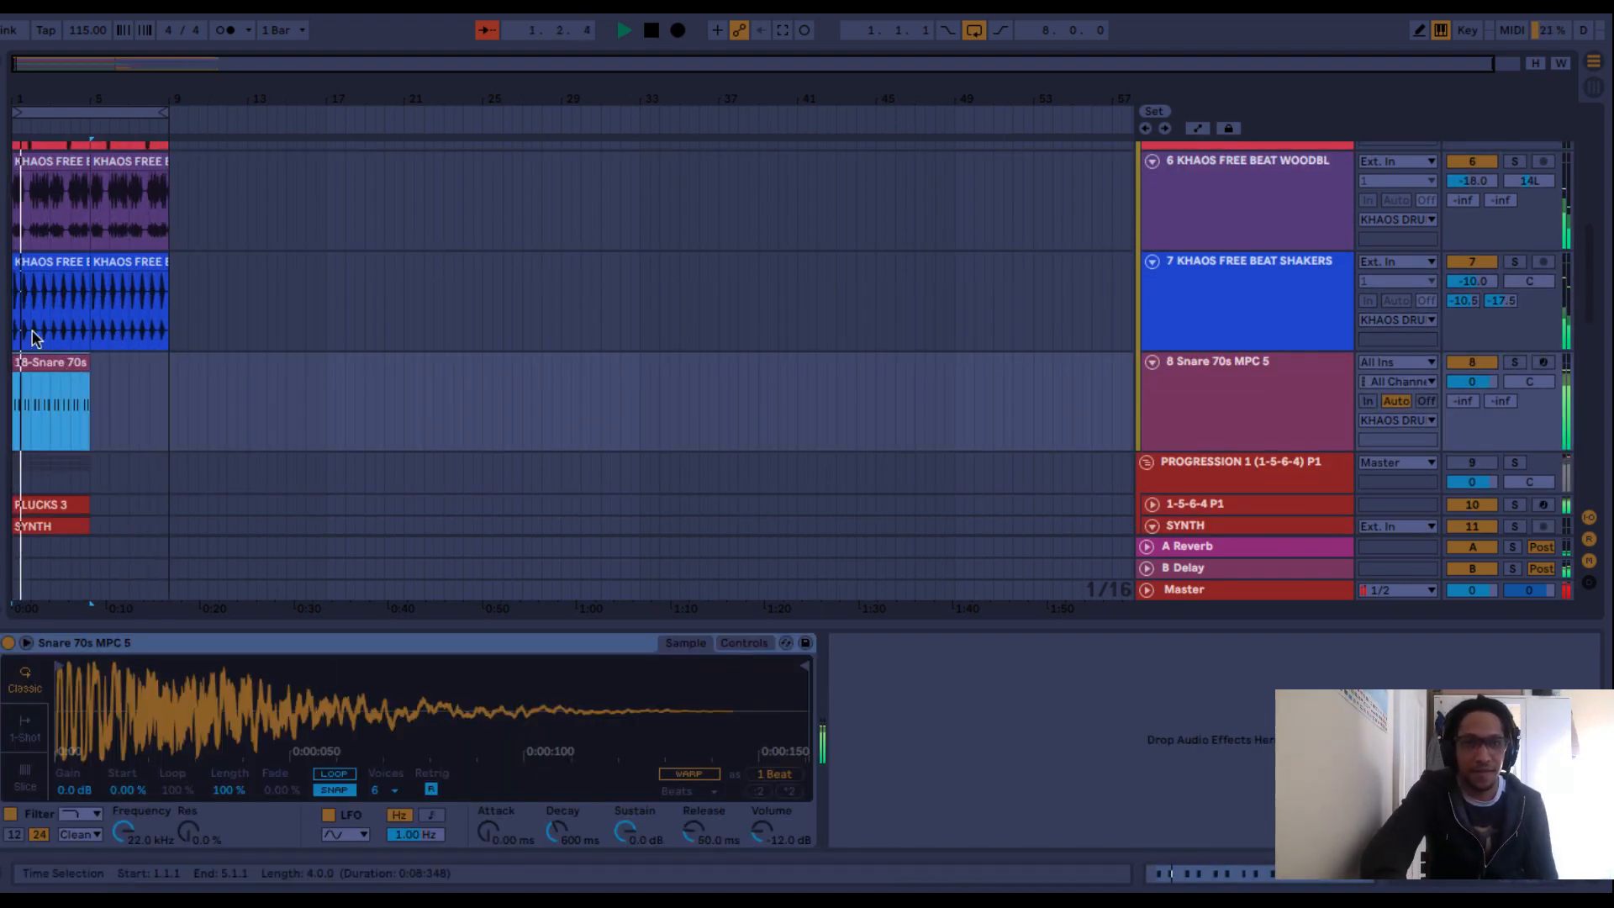
key("ctrl+d")
key("space")
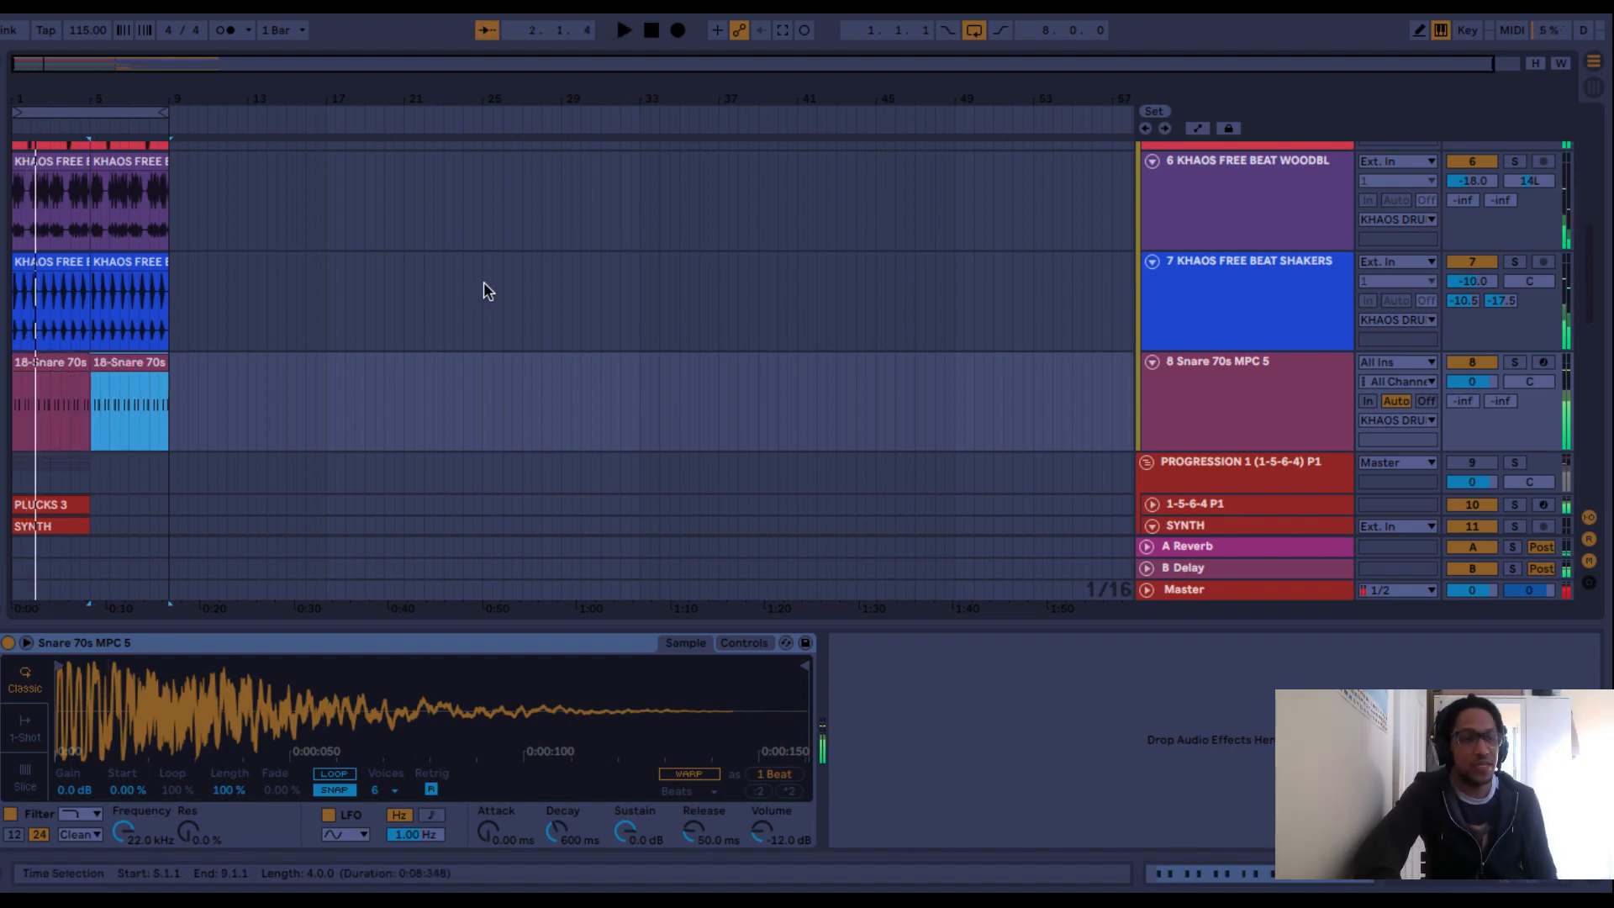
scroll(637, 383, "down", 10)
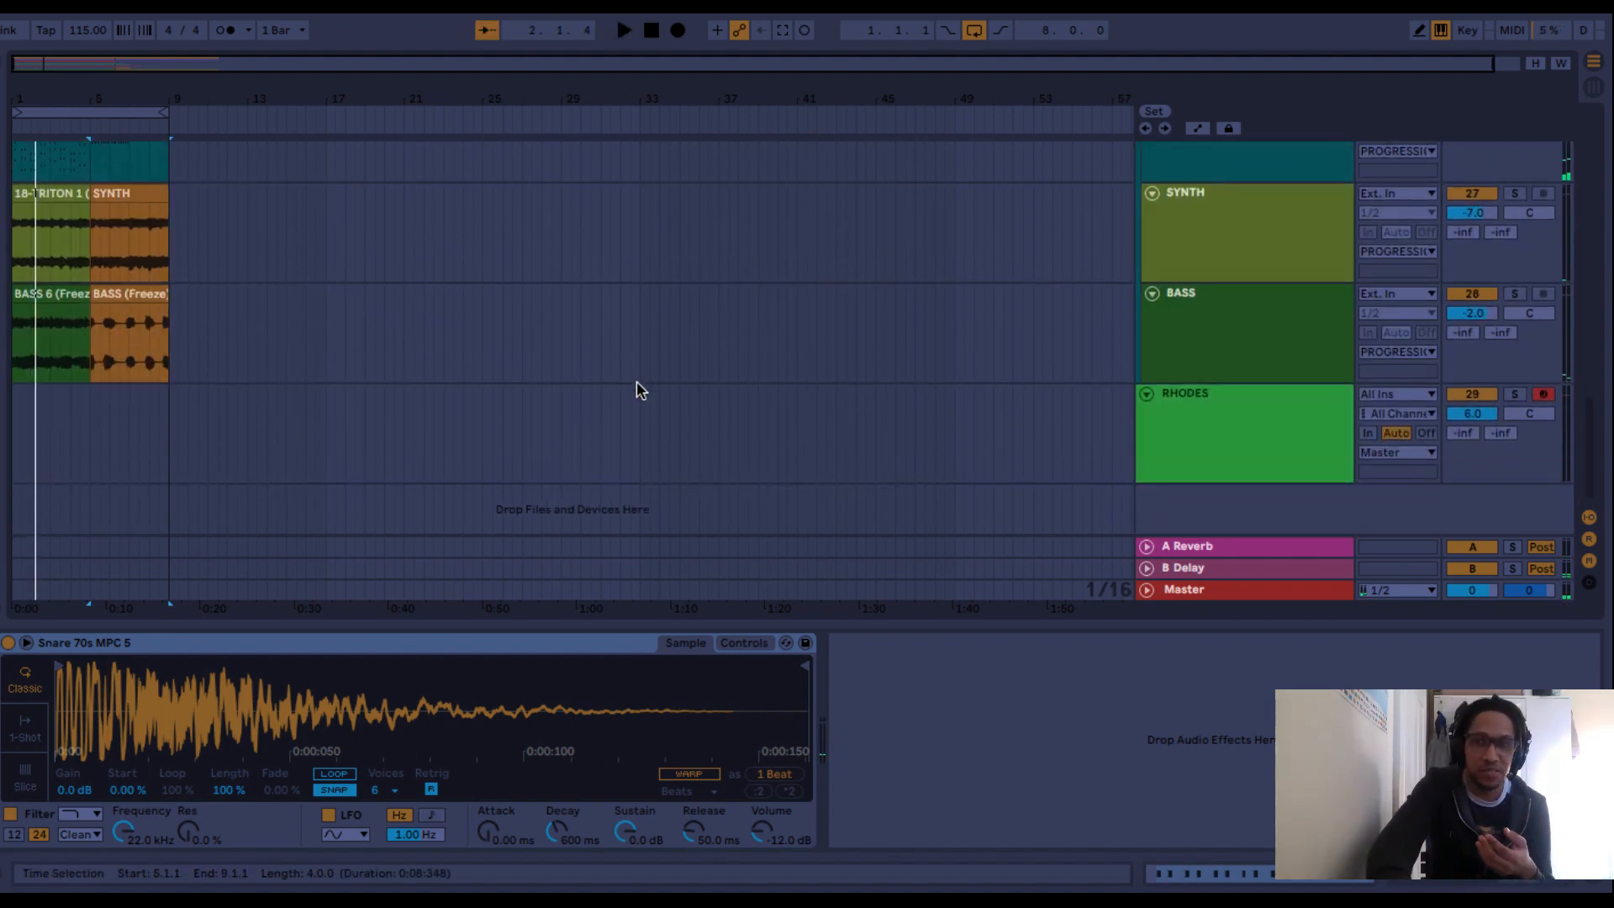
scroll(637, 381, "up", 10)
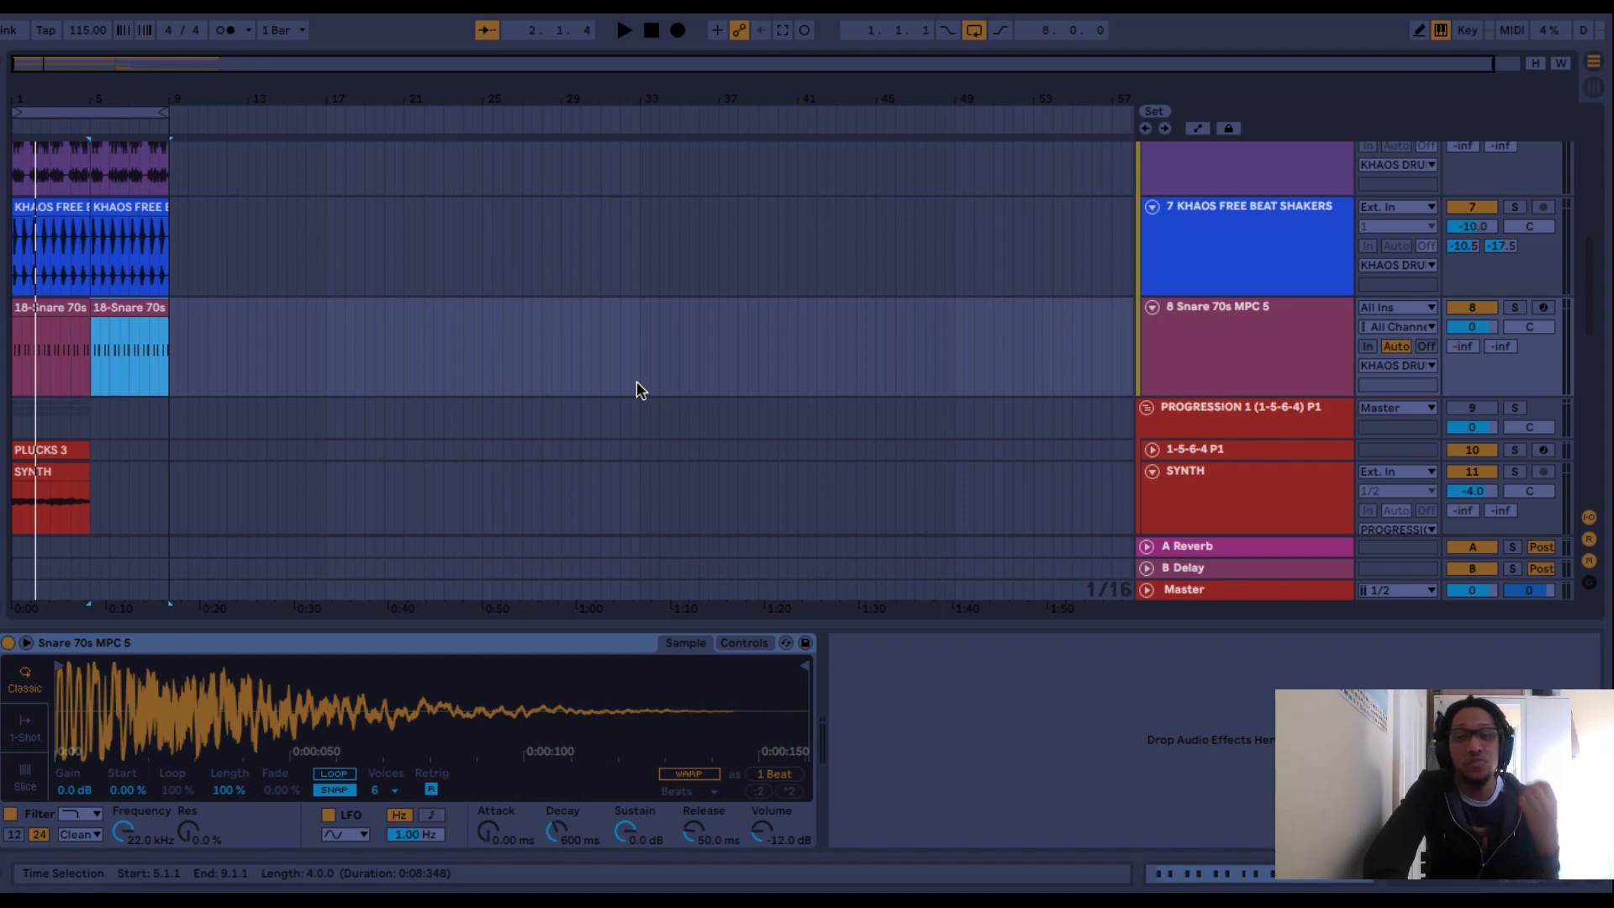
scroll(637, 381, "up", 5)
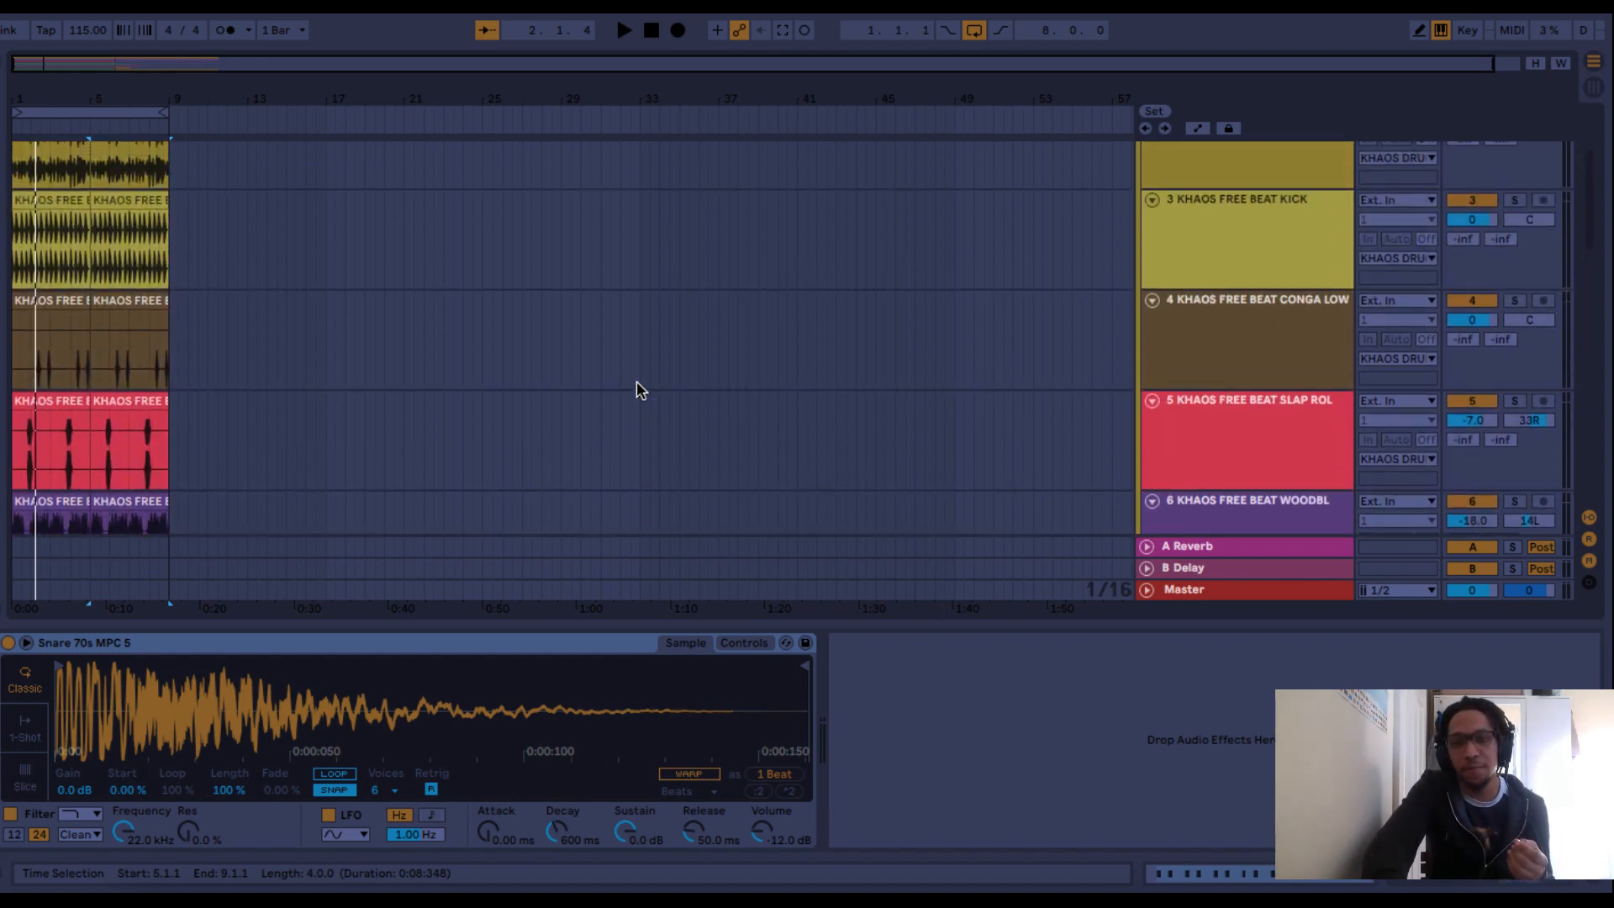
scroll(637, 383, "up", 3)
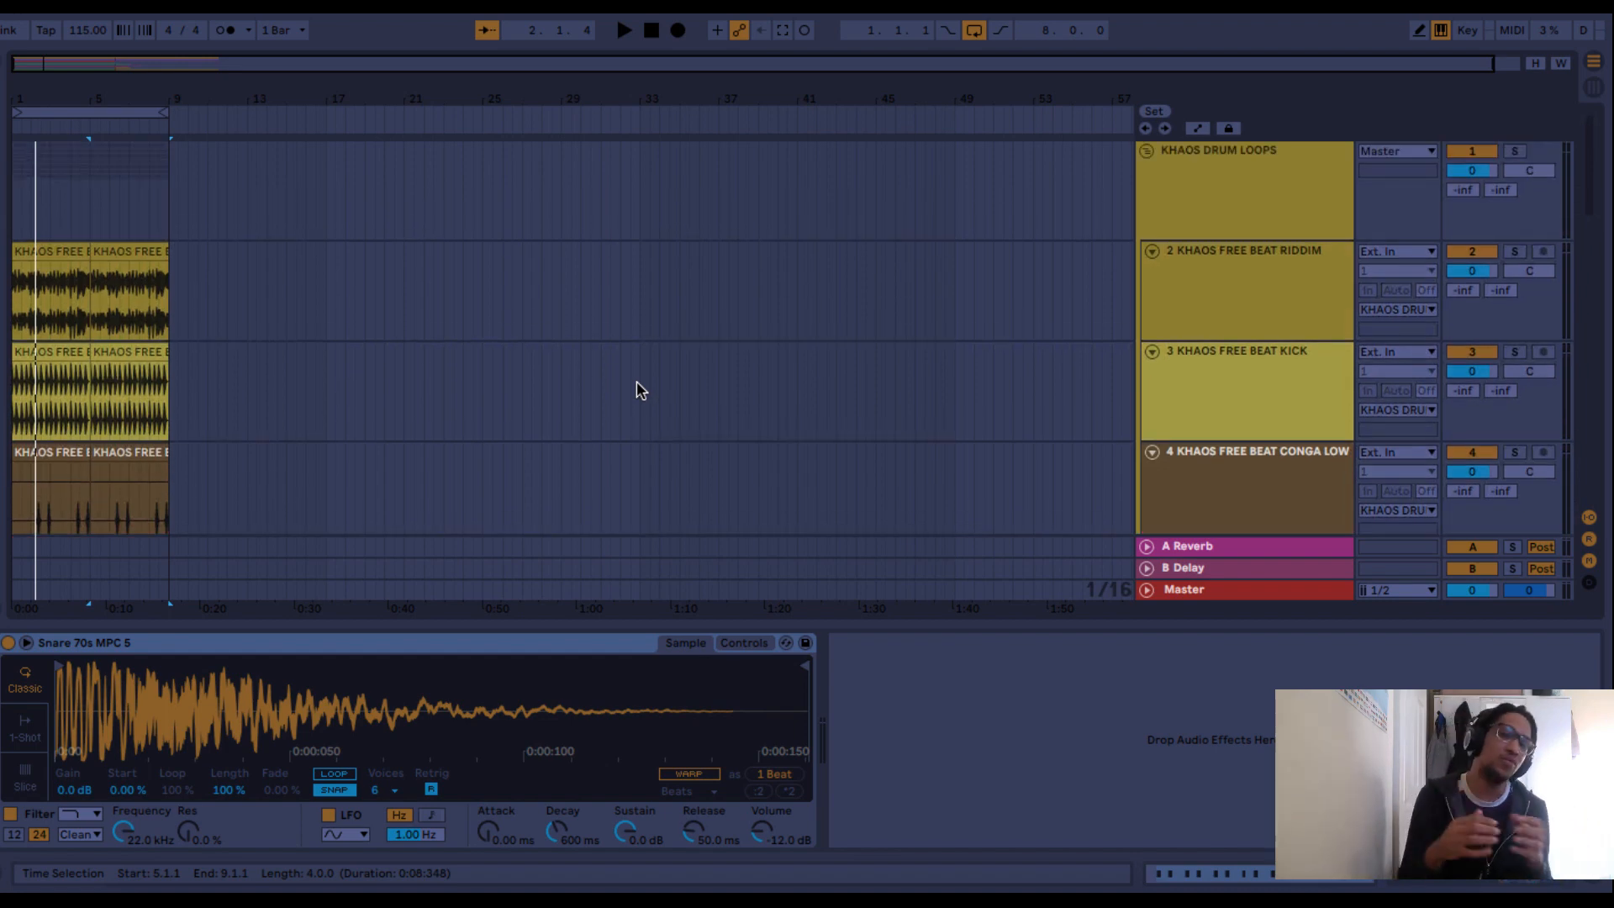